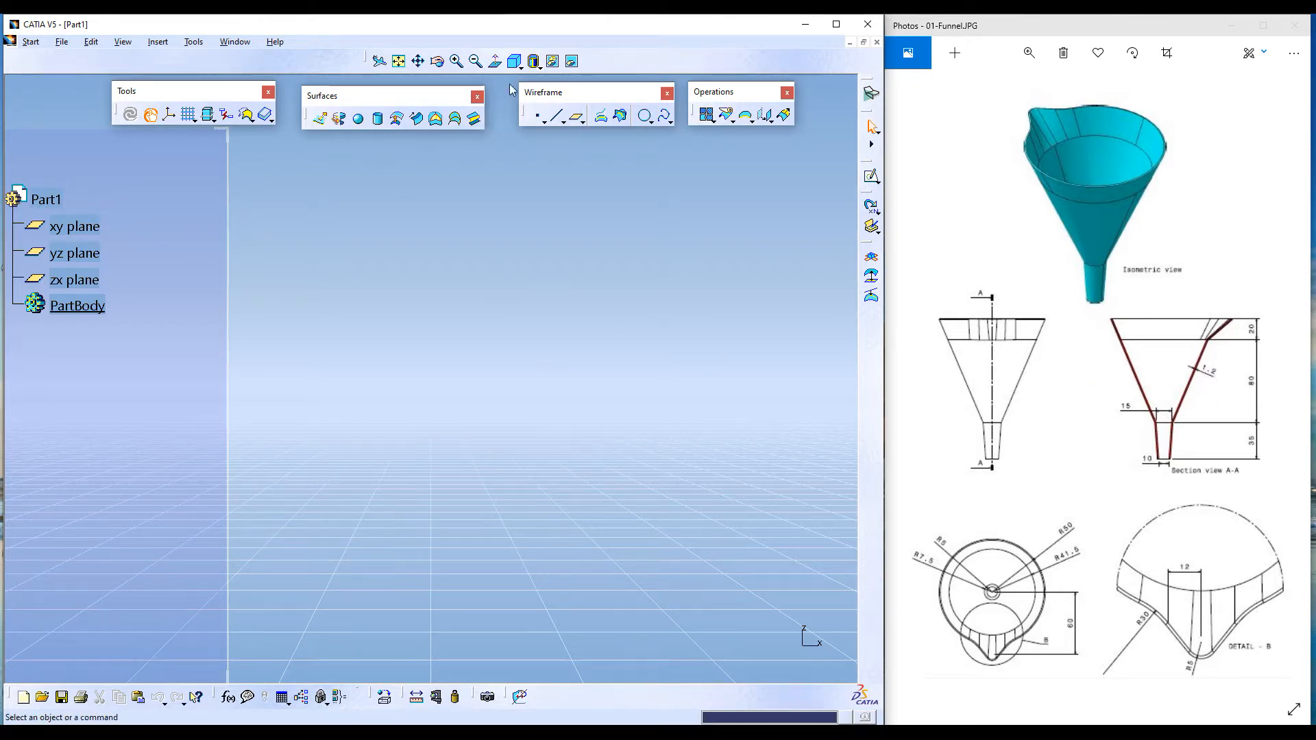
- Fit the part in an isometric view and turn off the ground display
click(399, 62)
click(514, 61)
click(123, 42)
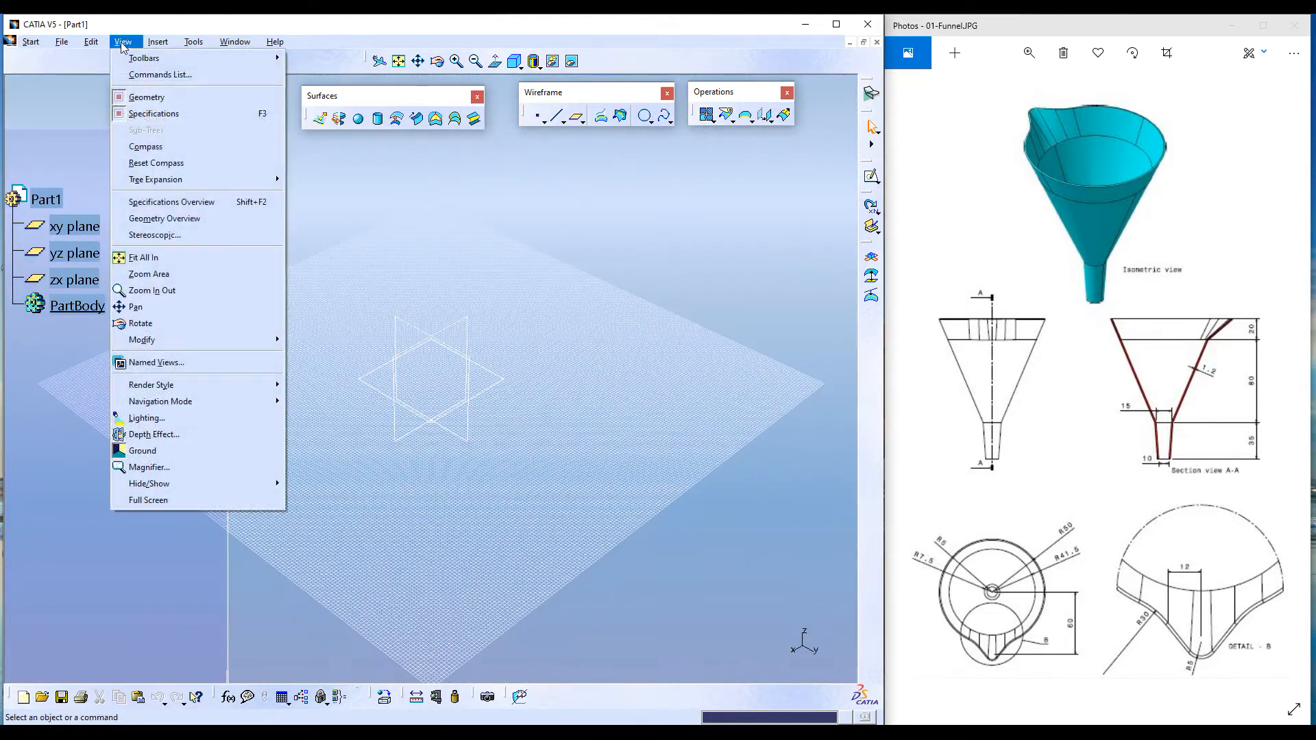
click(186, 451)
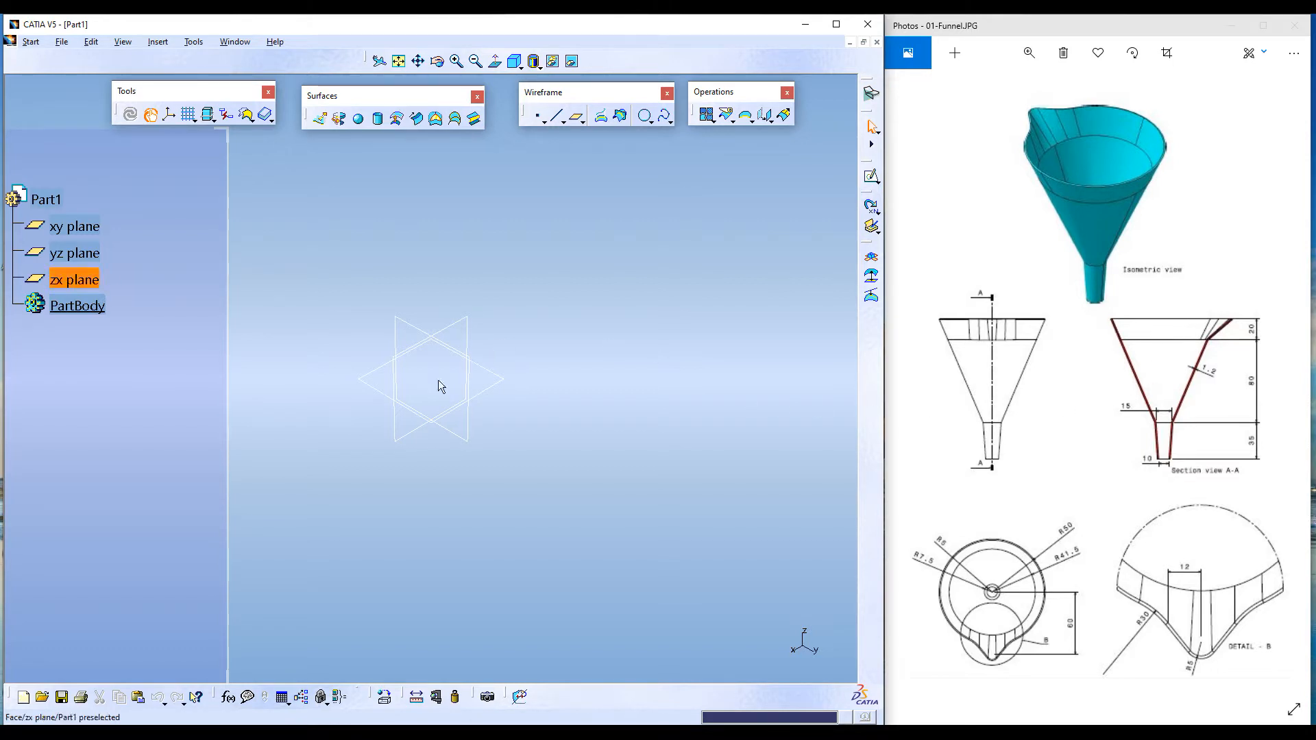
- Create a reference plane offset 115 mm from the xy plane
click(386, 399)
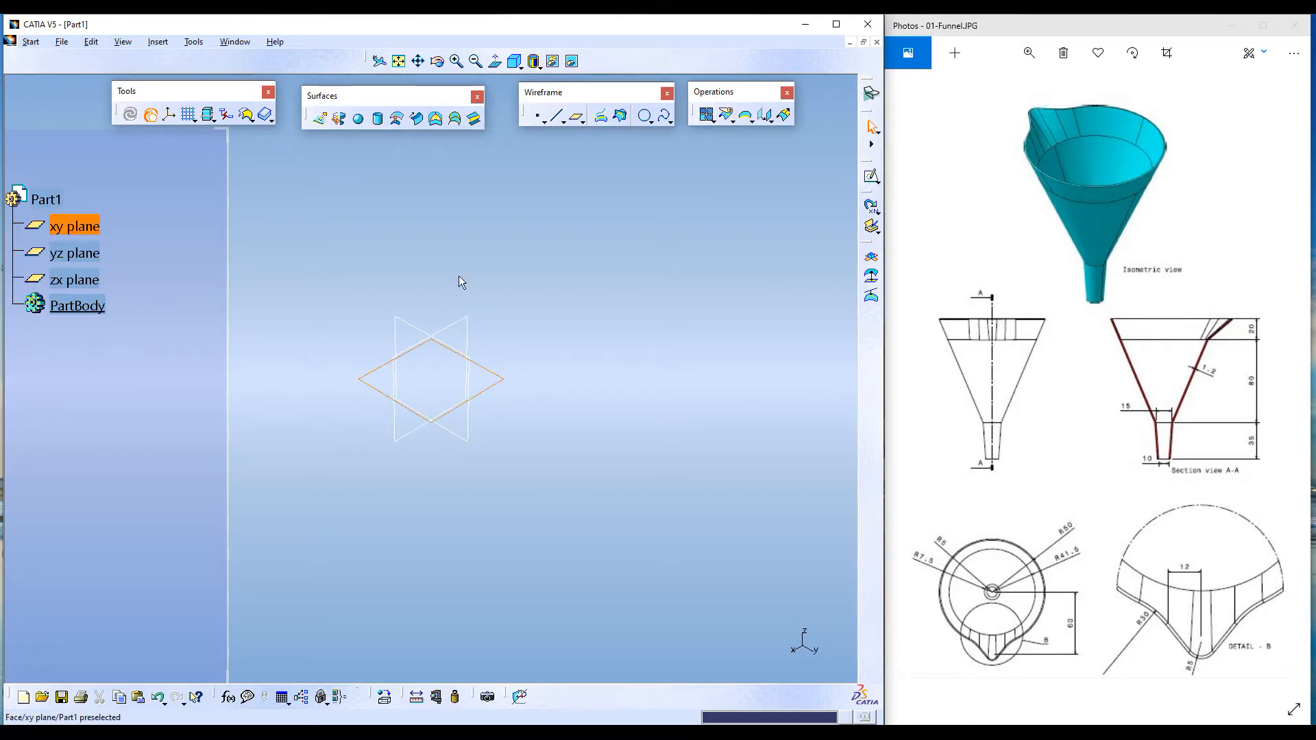
click(578, 119)
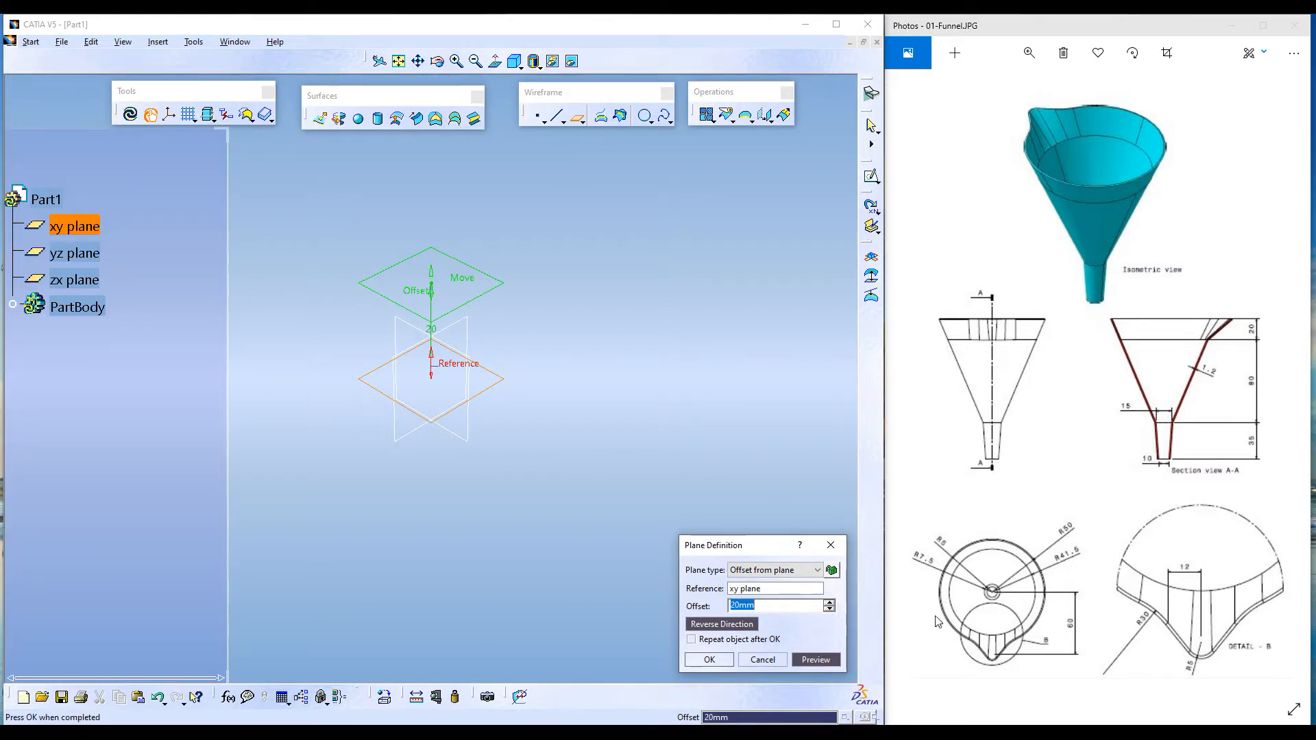
text(115)
click(813, 661)
click(732, 660)
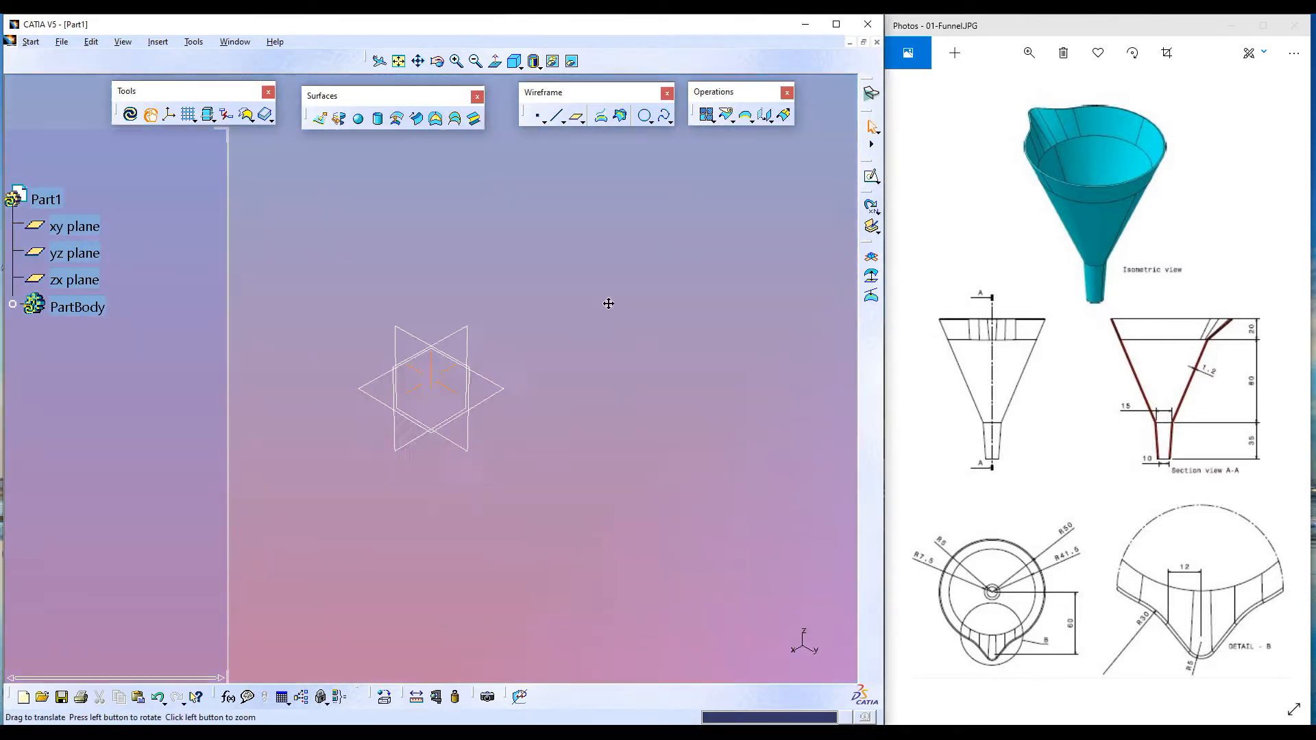
- Create a second reference plane offset 20 mm above the 115 mm offset plane
middle_drag(609, 304, 638, 518)
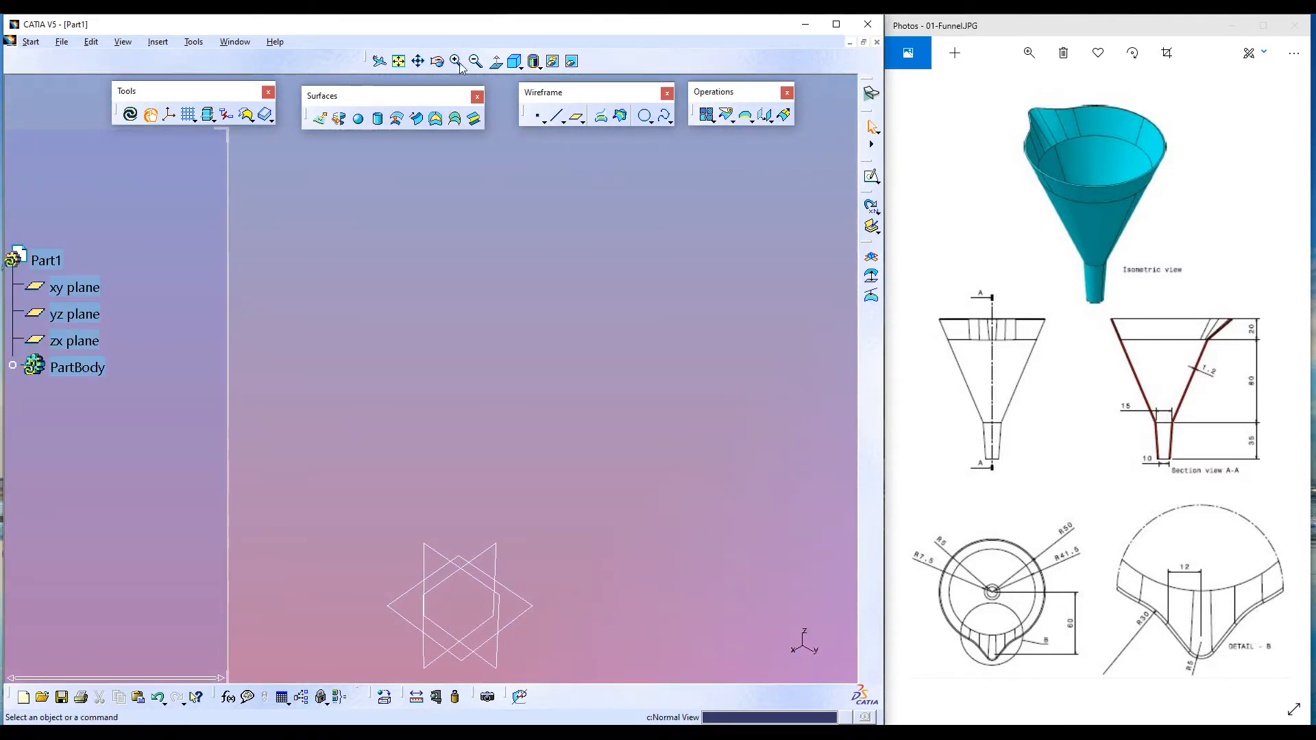
click(398, 62)
click(465, 357)
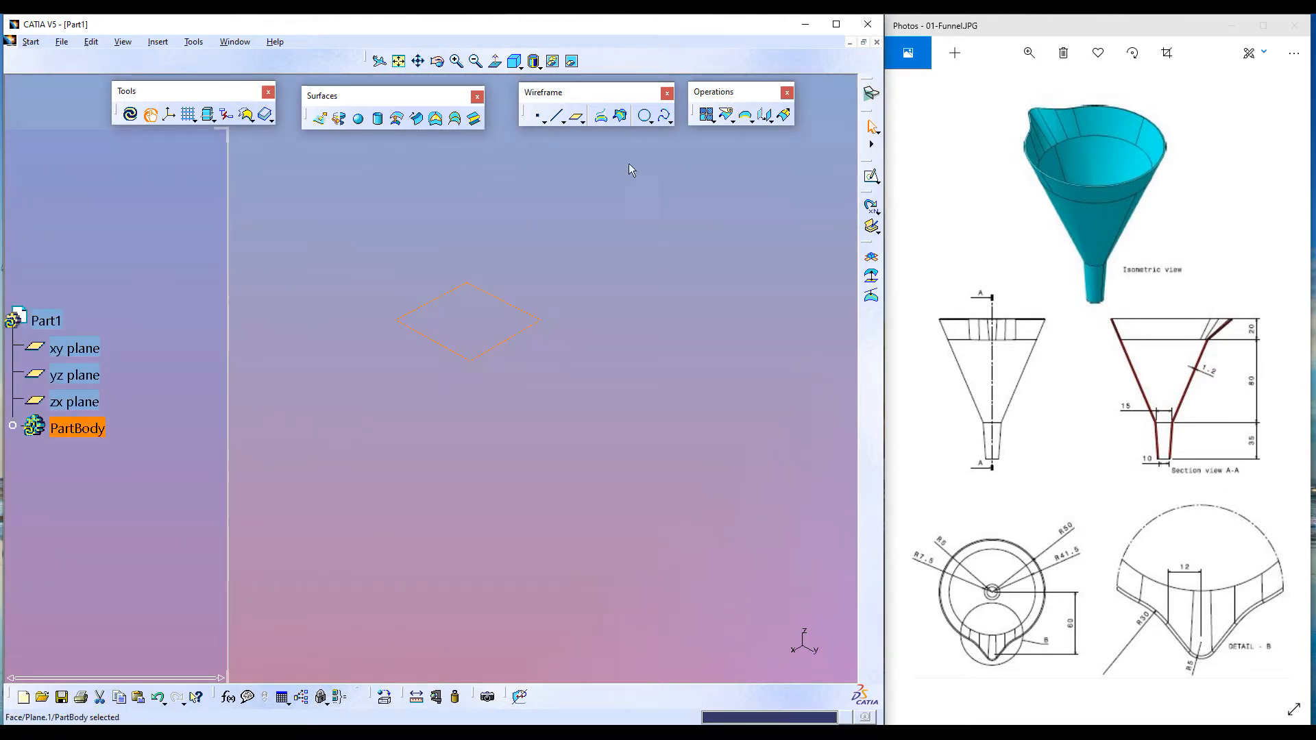
click(578, 118)
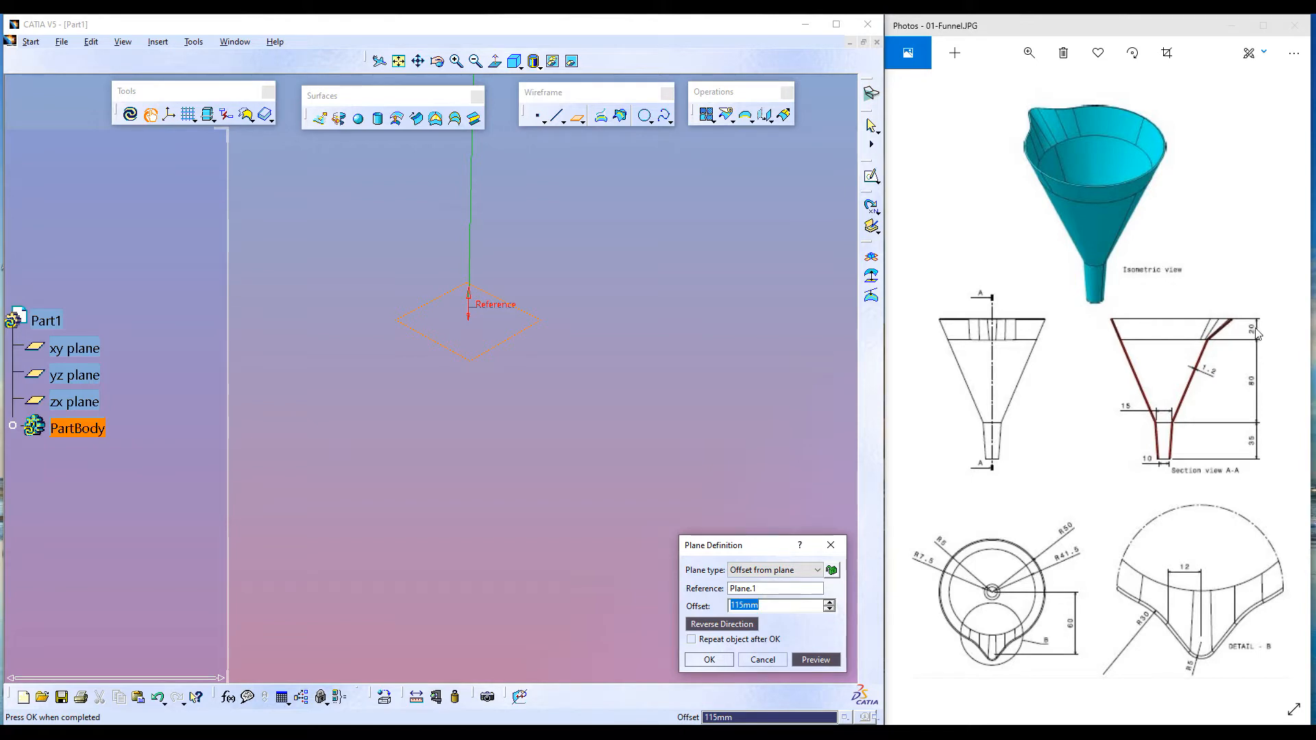
text(20)
click(816, 659)
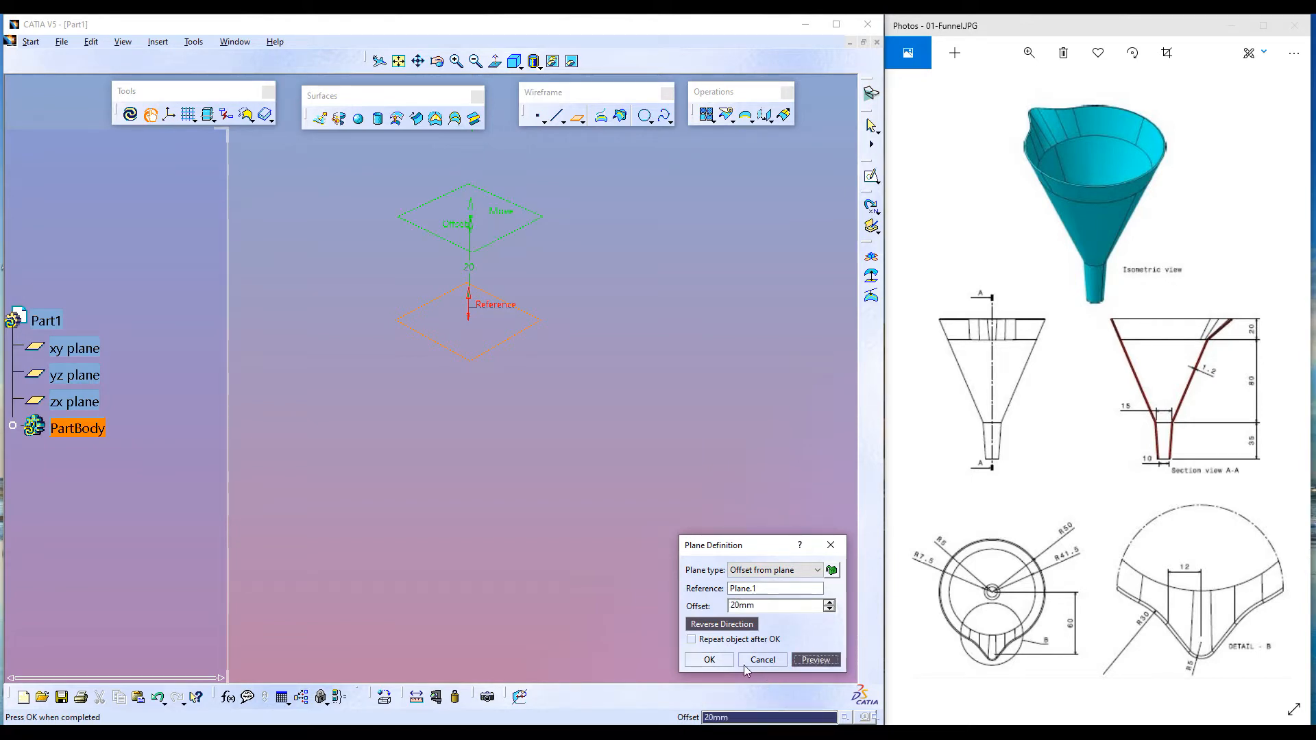
click(710, 660)
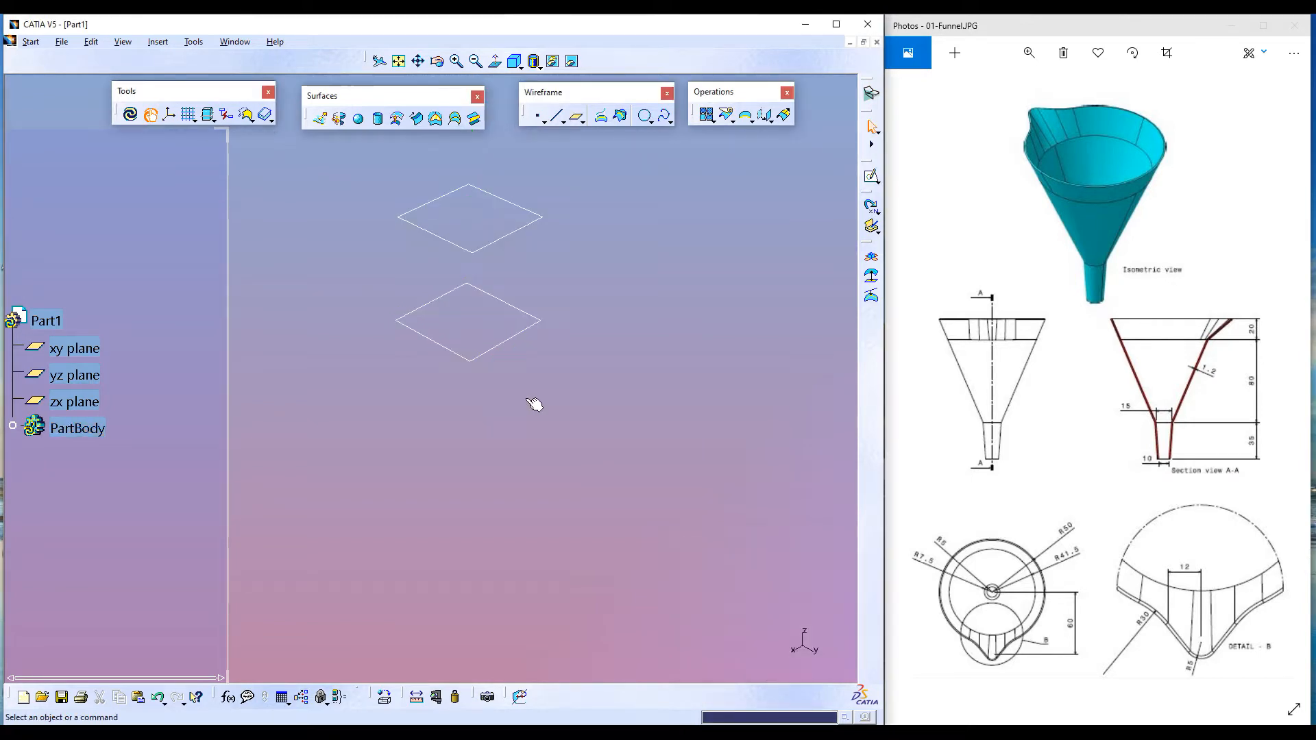
- Start a sketch on the uppermost offset plane and draw a circle of radius 50 mm centred on the origin
click(511, 242)
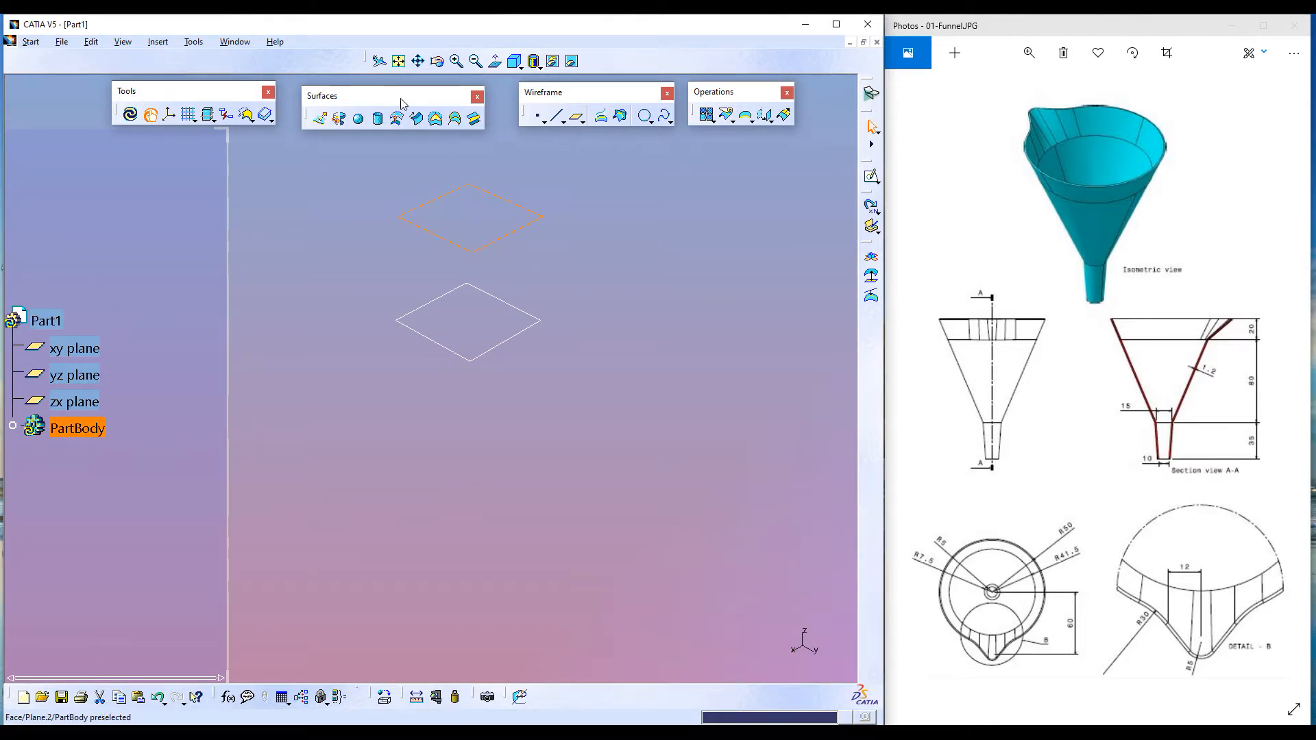
click(872, 178)
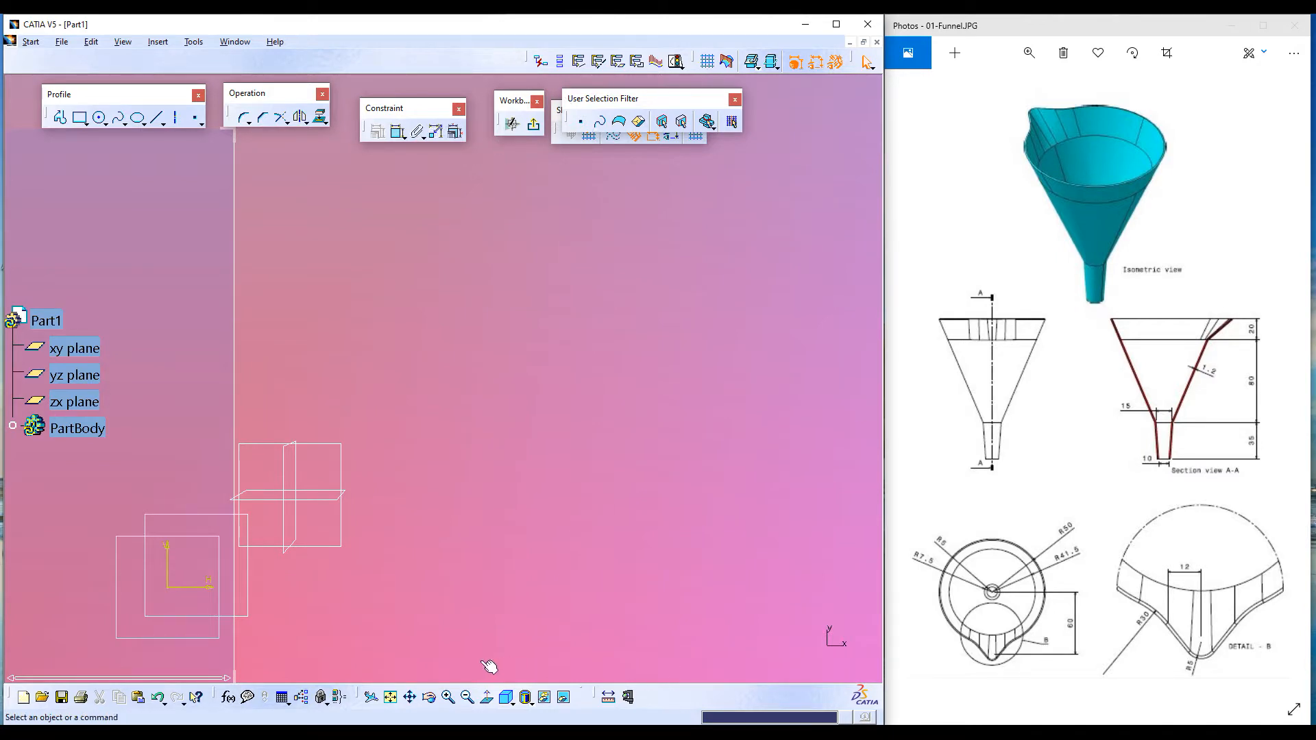
click(410, 698)
mouse_move(405, 676)
mouse_down()
mouse_move(449, 649)
mouse_move(590, 469)
mouse_up()
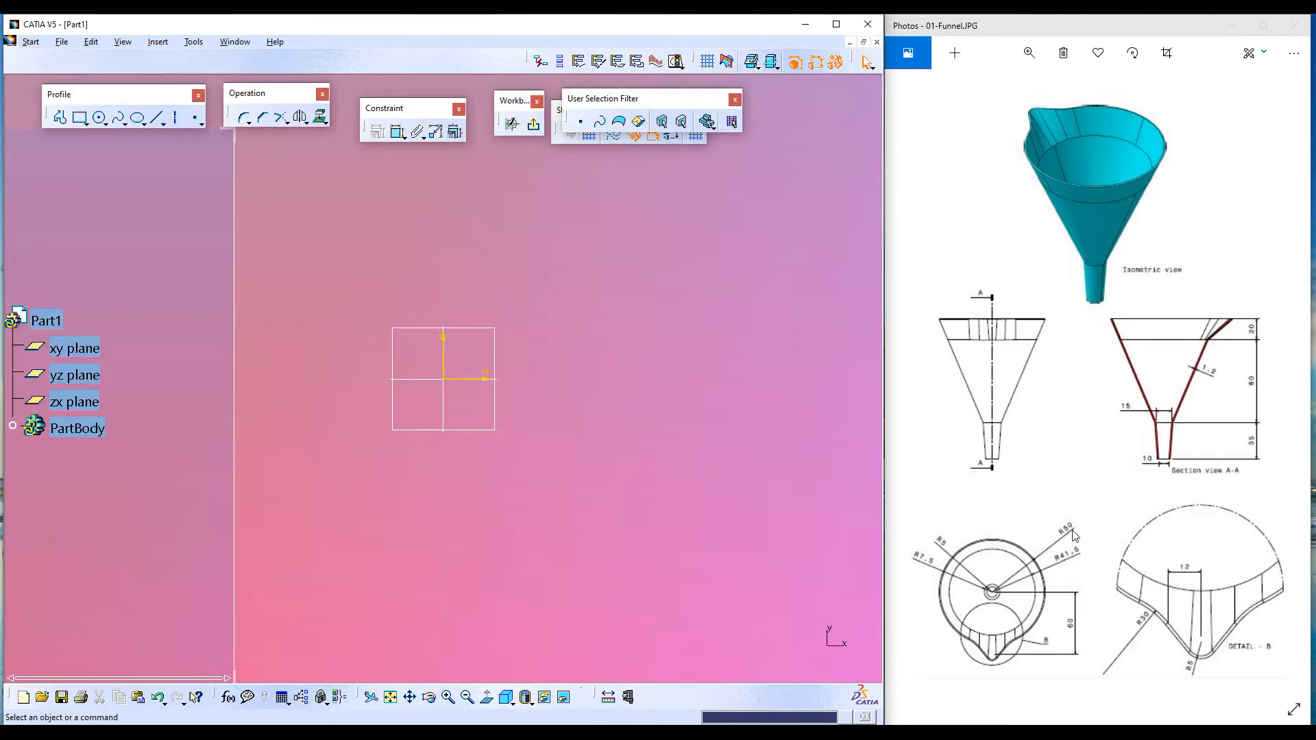
click(100, 119)
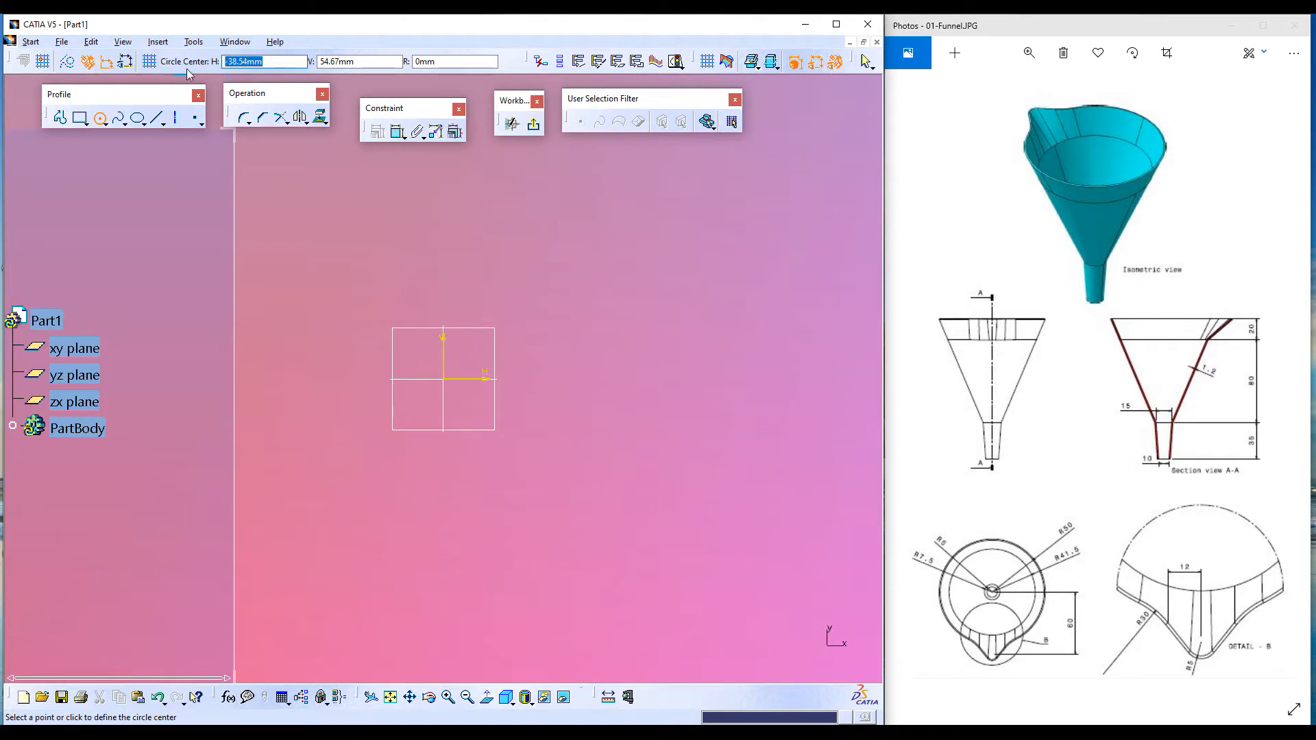
text(0)
key(Tab)
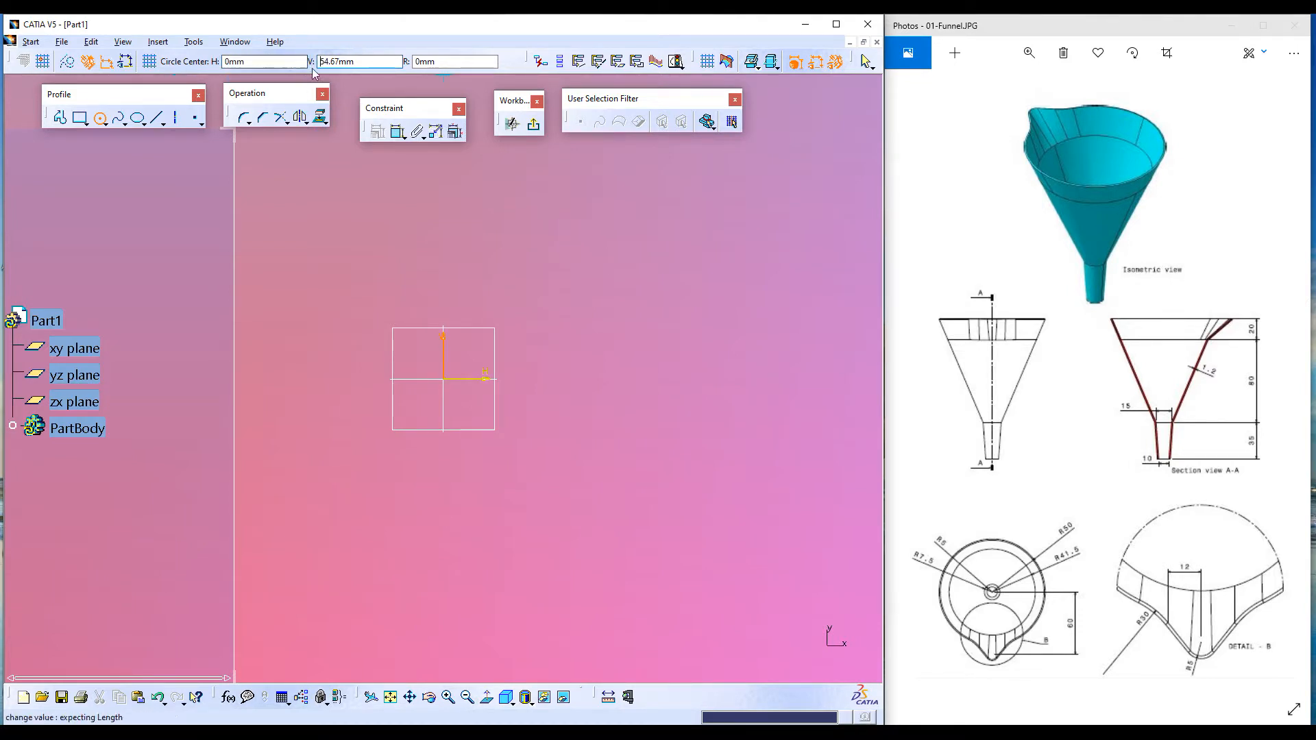
text(0)
key(Return)
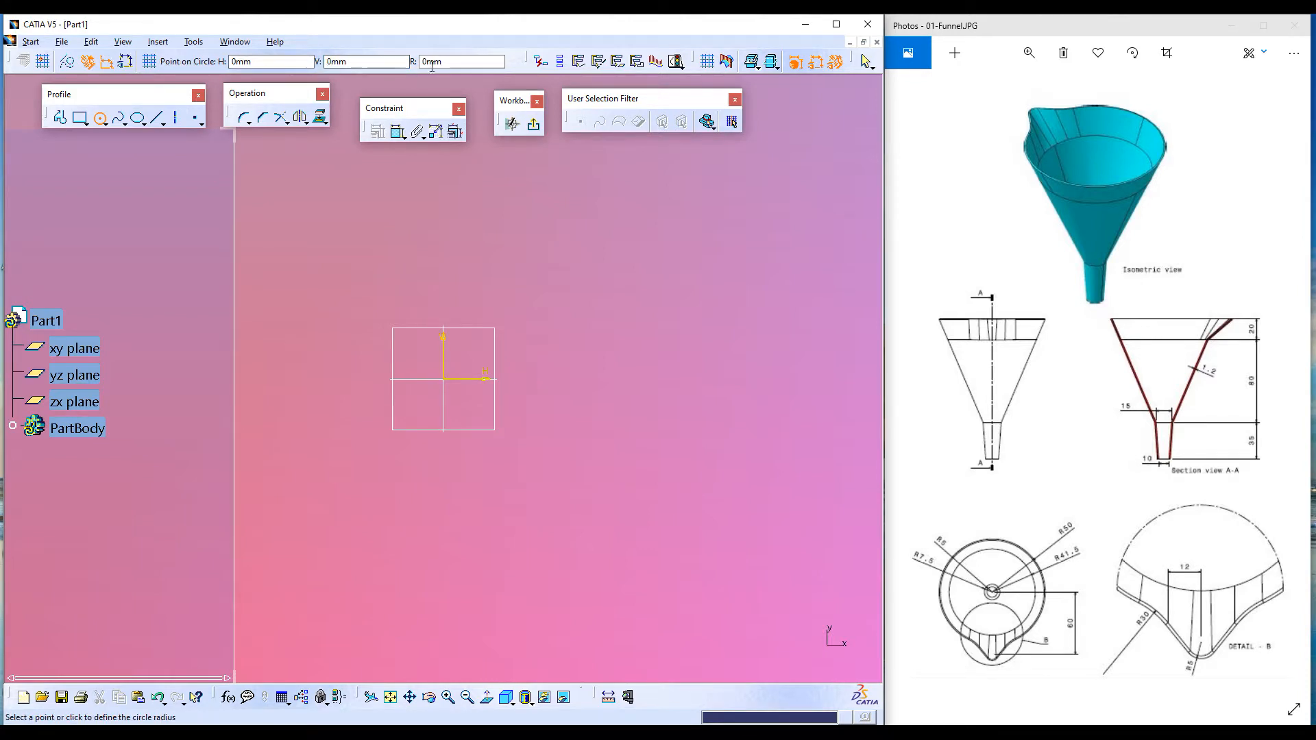
text(50)
key(Return)
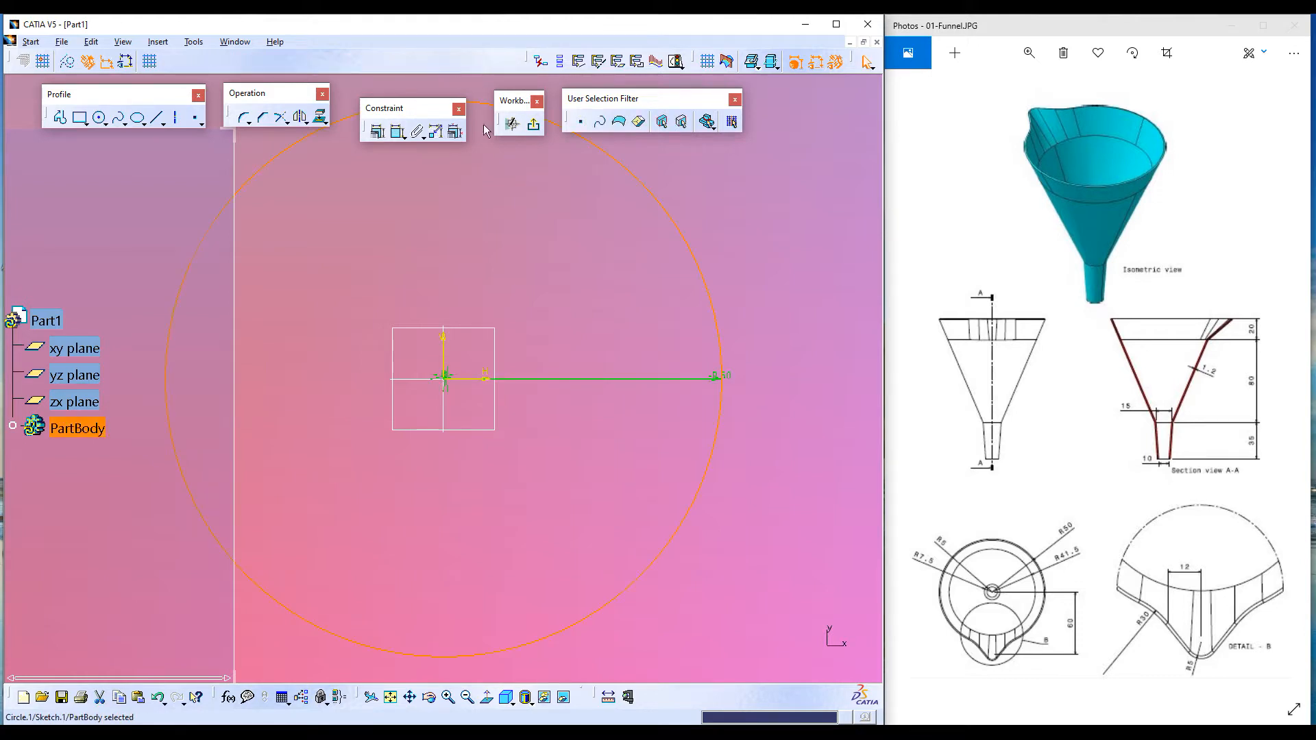
- Sketch a slanted line from the circle at about (-19, -46) to about (-7, -73) mm and mirror it about the vertical axis
mouse_move(450, 468)
middle_down()
mouse_move(532, 459)
mouse_move(544, 326)
mouse_move(461, 300)
middle_up()
click(158, 118)
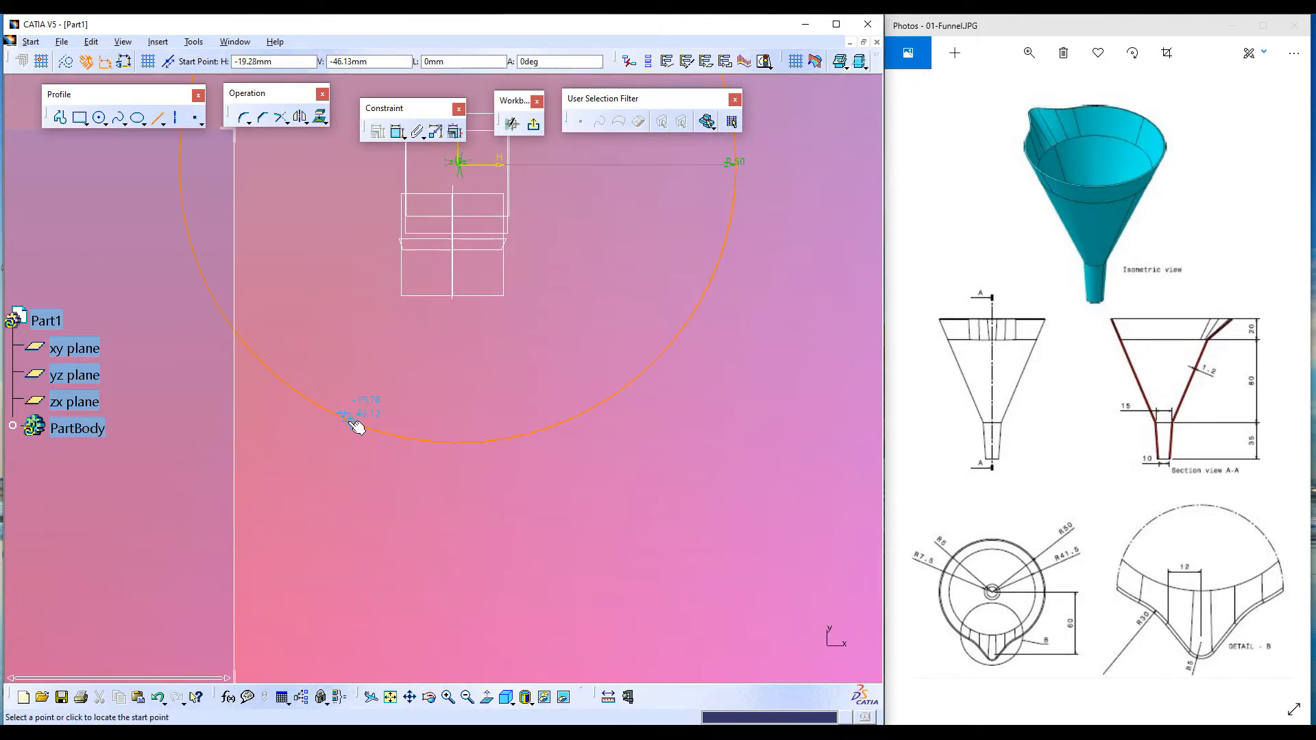
click(352, 425)
click(417, 567)
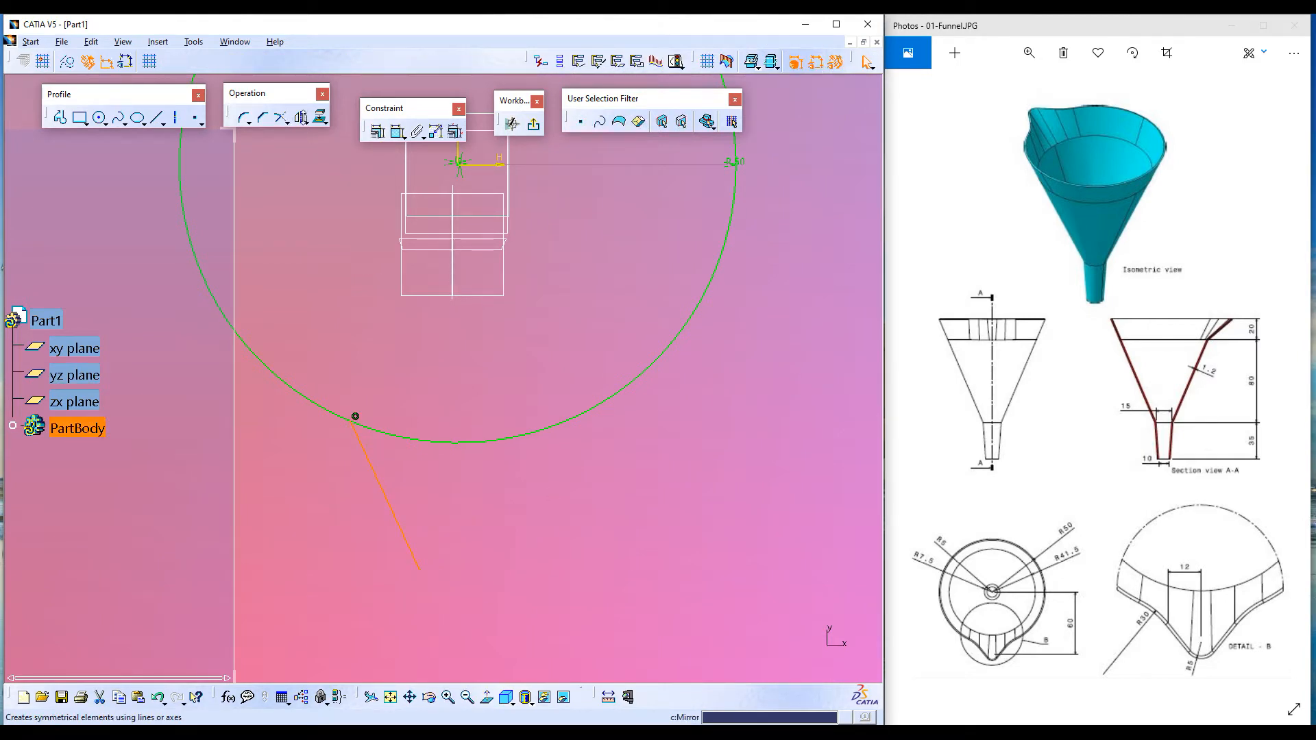
click(302, 118)
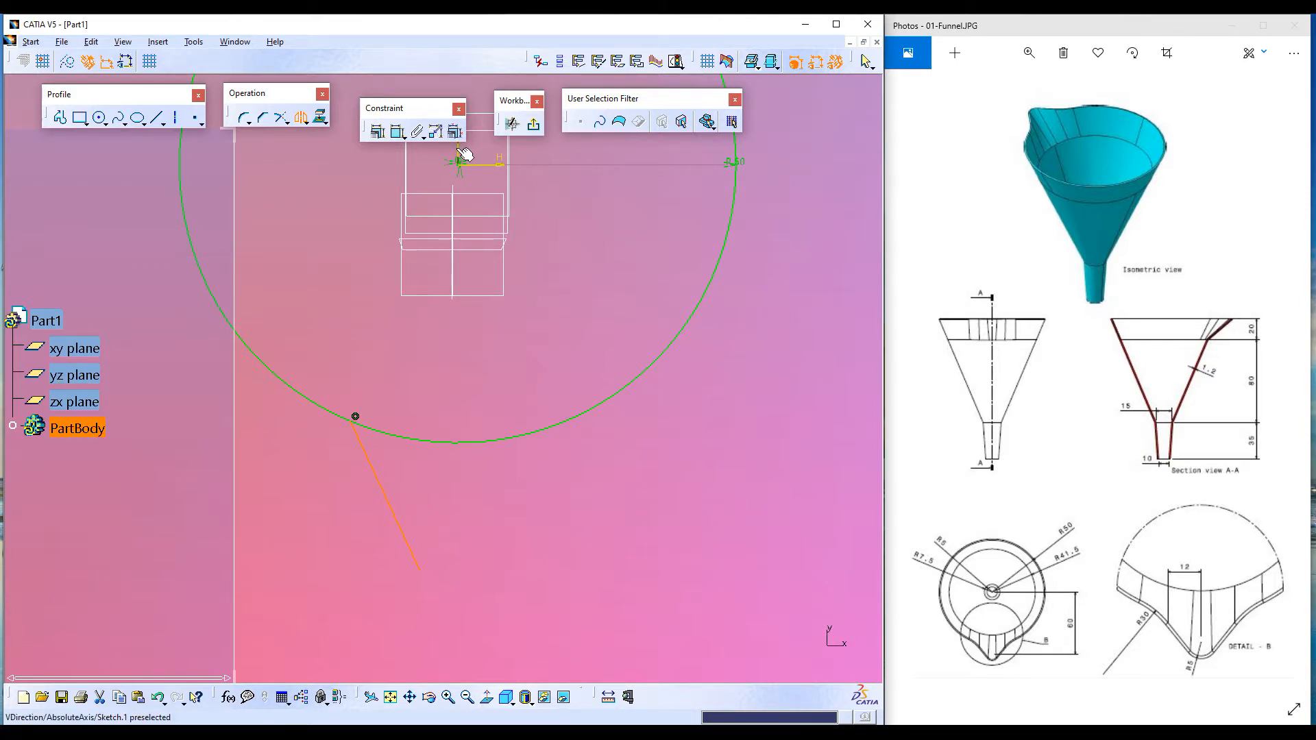
click(464, 153)
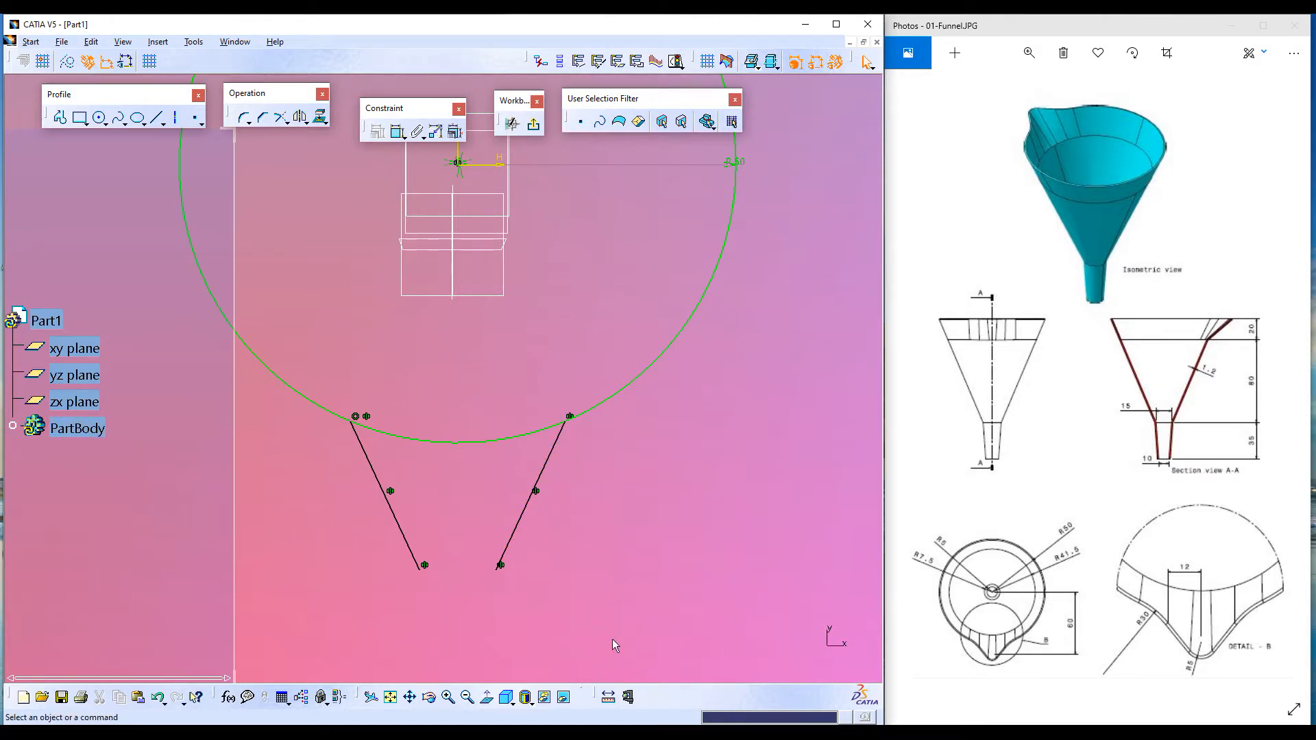
- Trim away the lower circle segment between the two slanted lines with Quick Trim
click(288, 124)
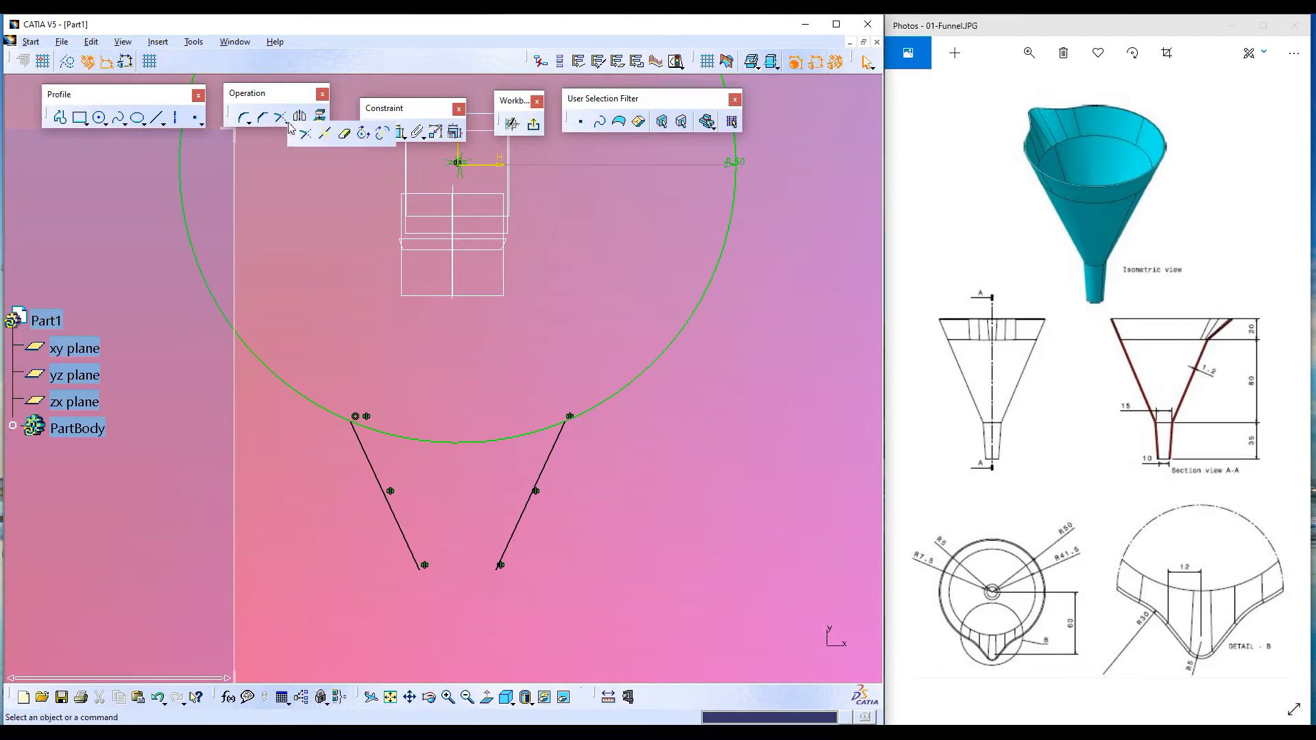
click(344, 133)
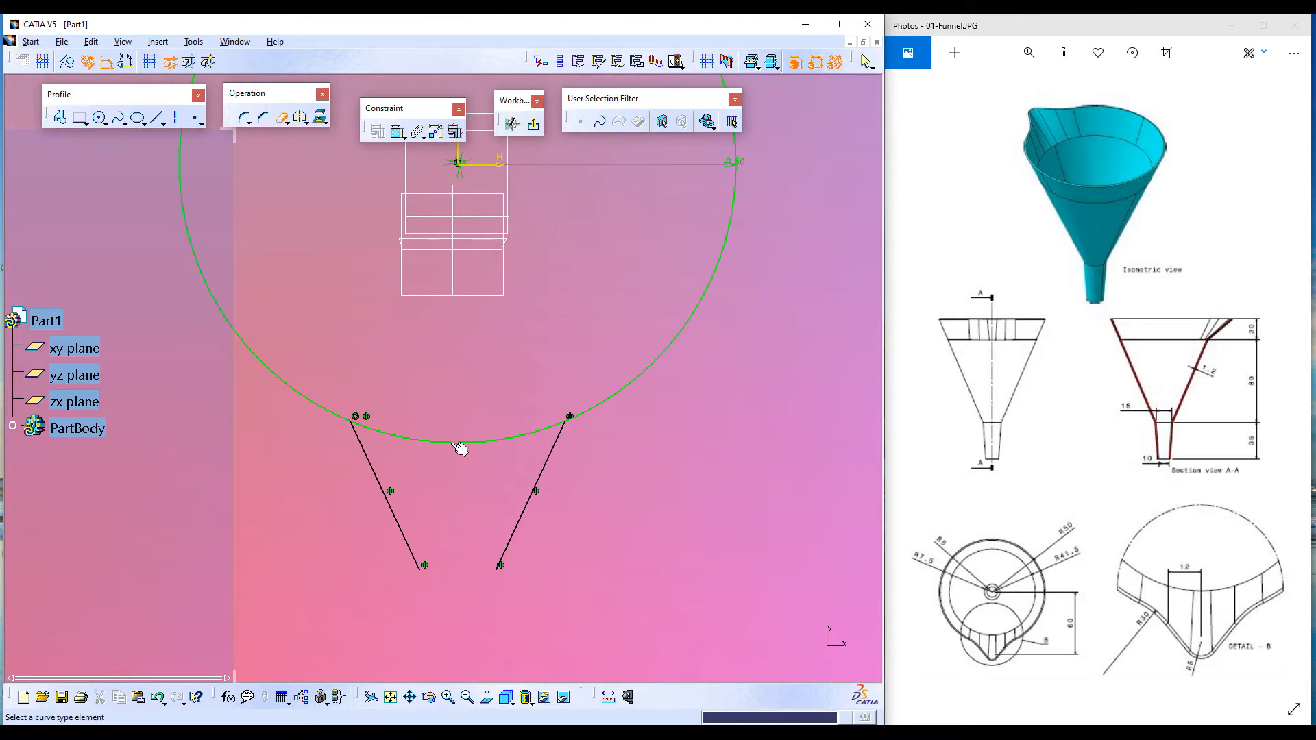
click(459, 448)
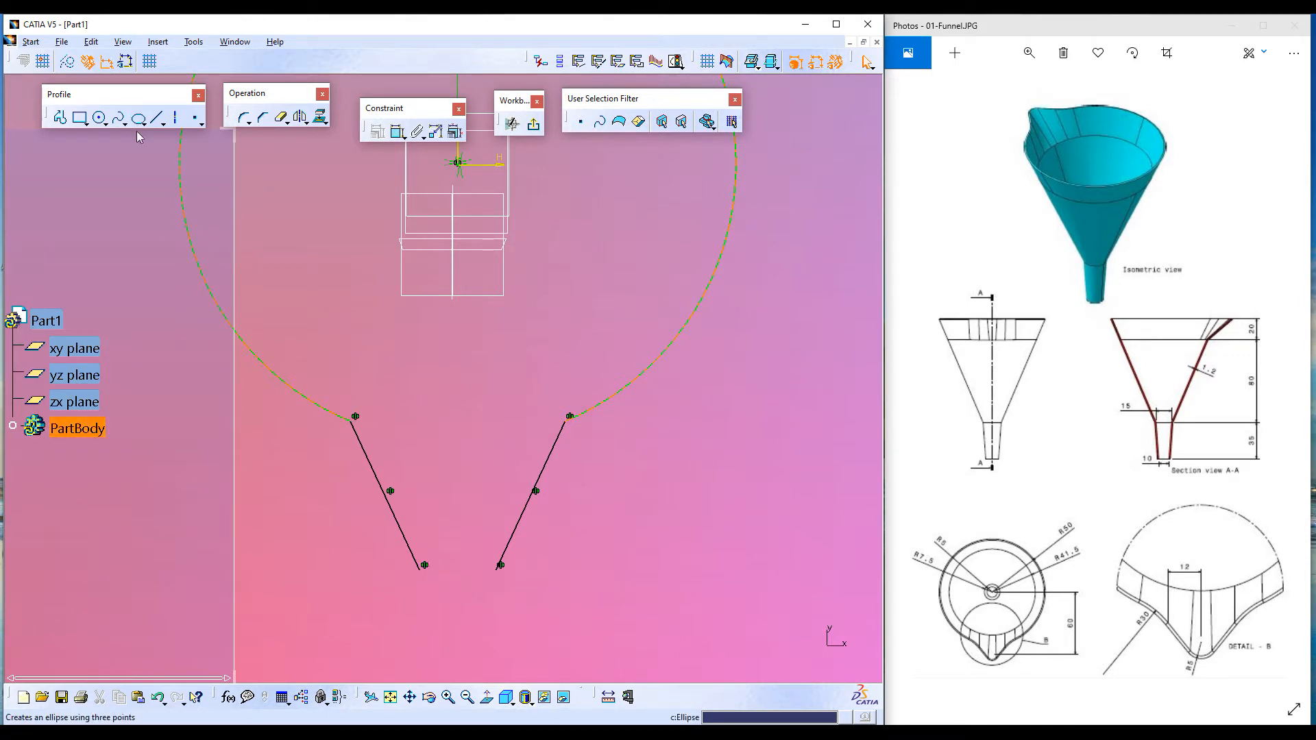
- Join the lower ends of the two slanted lines with an arc of about 10 mm radius centred on the vertical axis
click(106, 125)
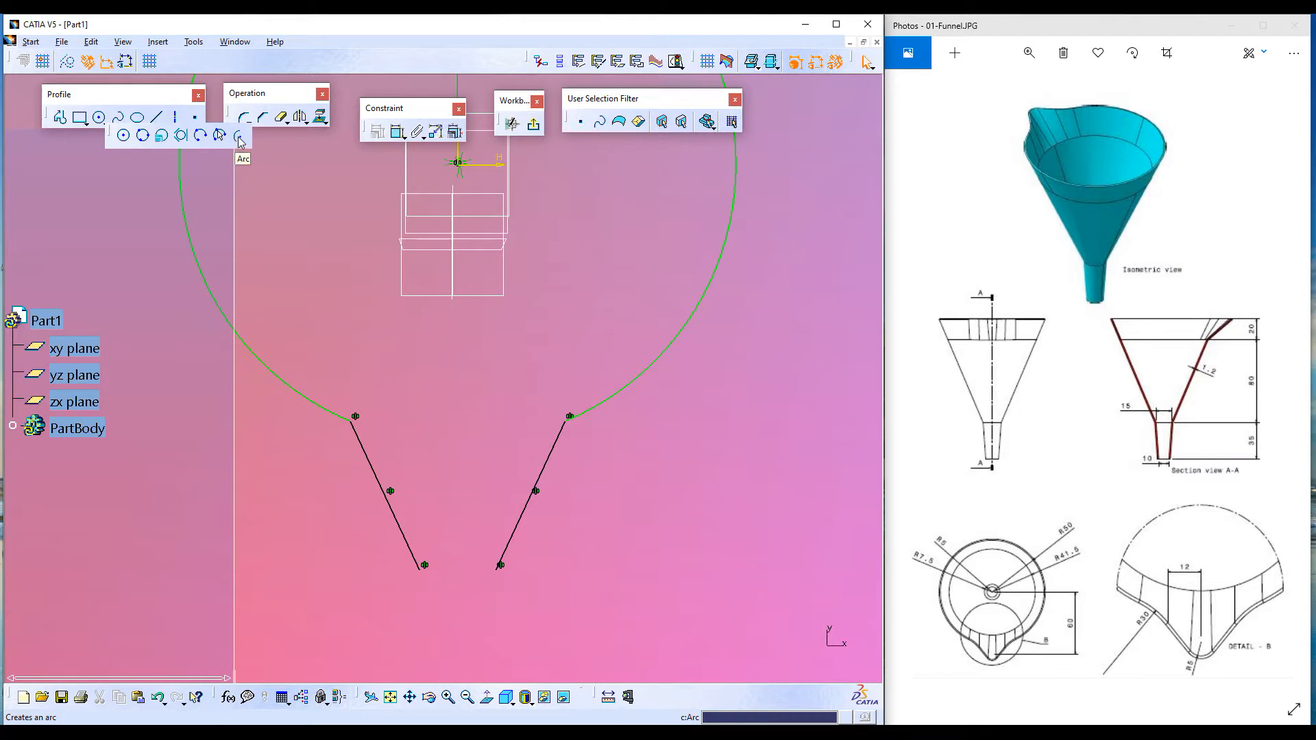
click(240, 138)
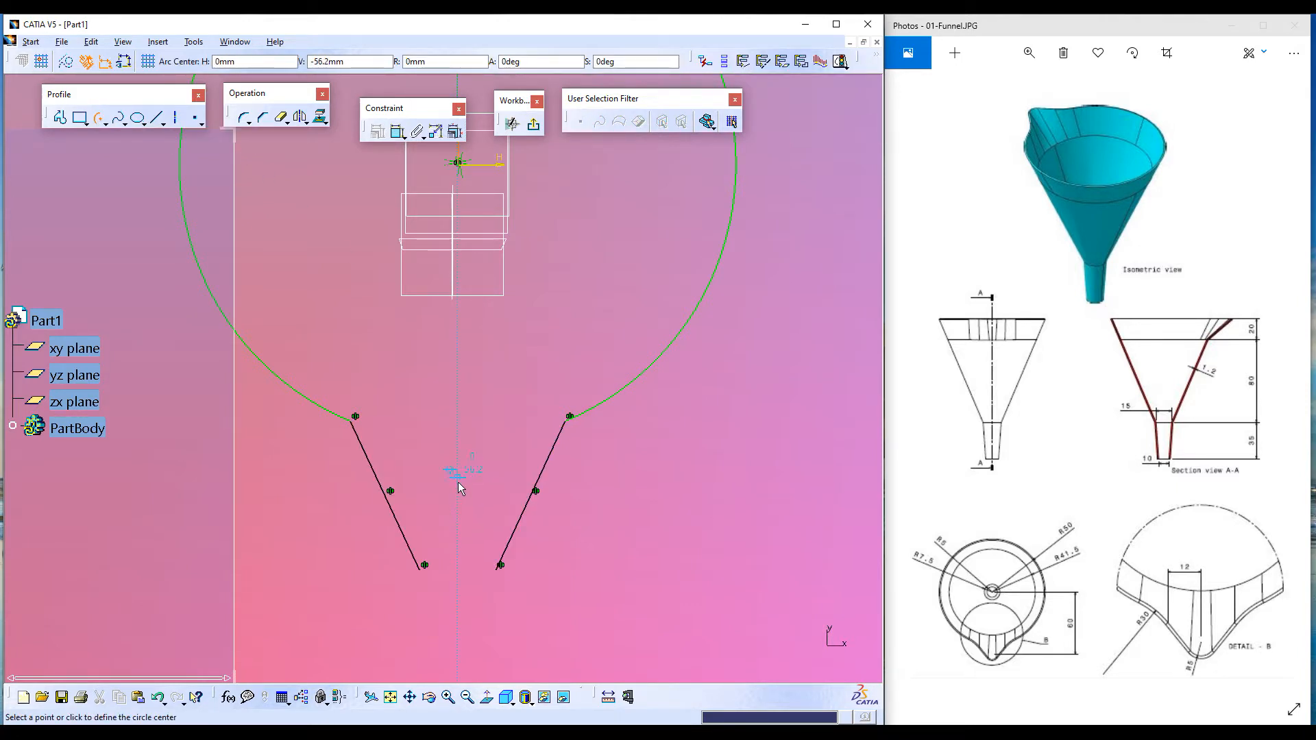
click(458, 529)
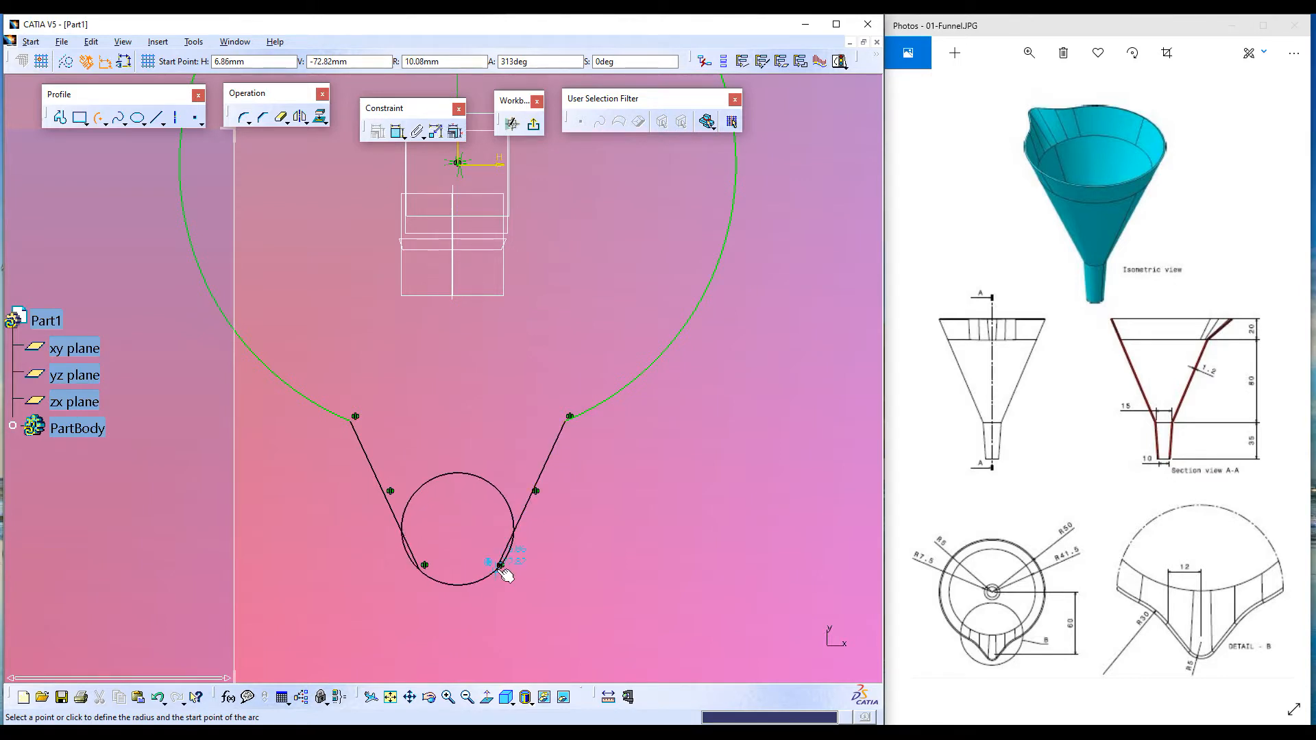
click(502, 566)
click(423, 565)
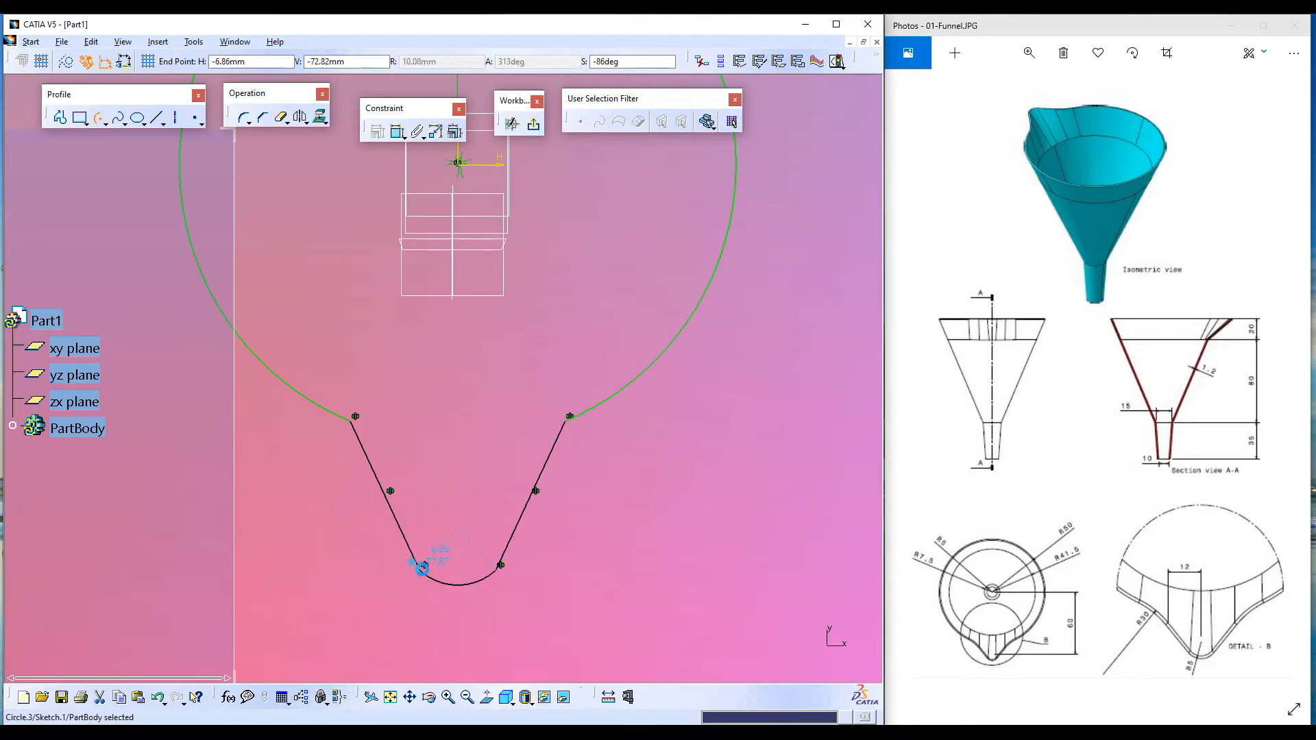
click(487, 456)
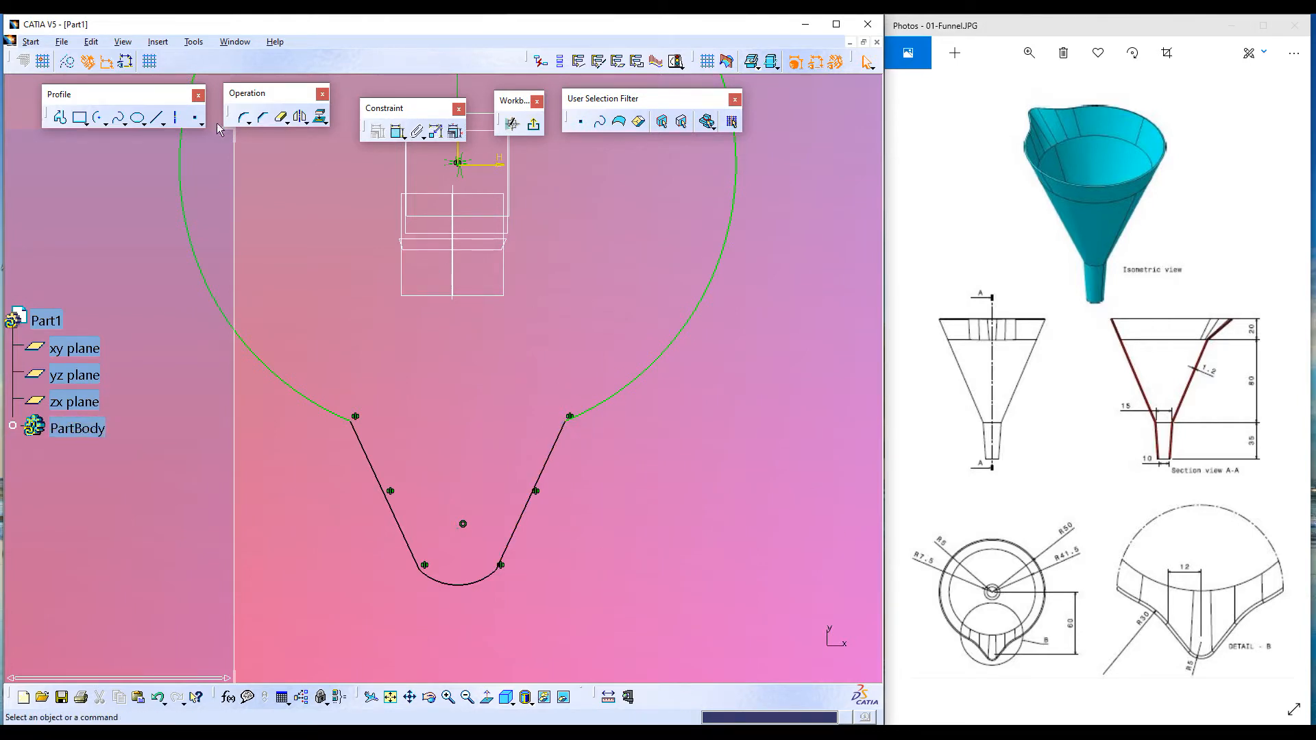
- Round both junctions between the large arc and the slanted spout lines with 30 mm radius corners
click(245, 118)
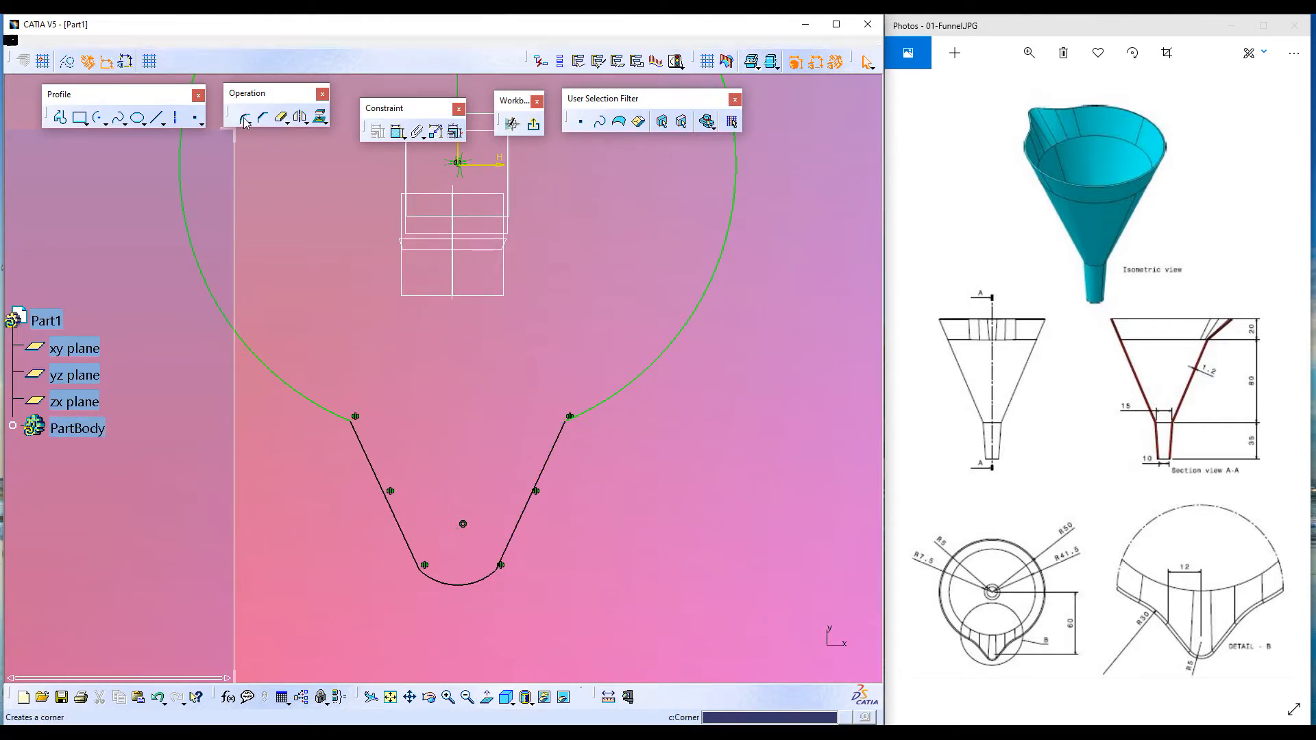
click(573, 429)
key(Tab)
text(30)
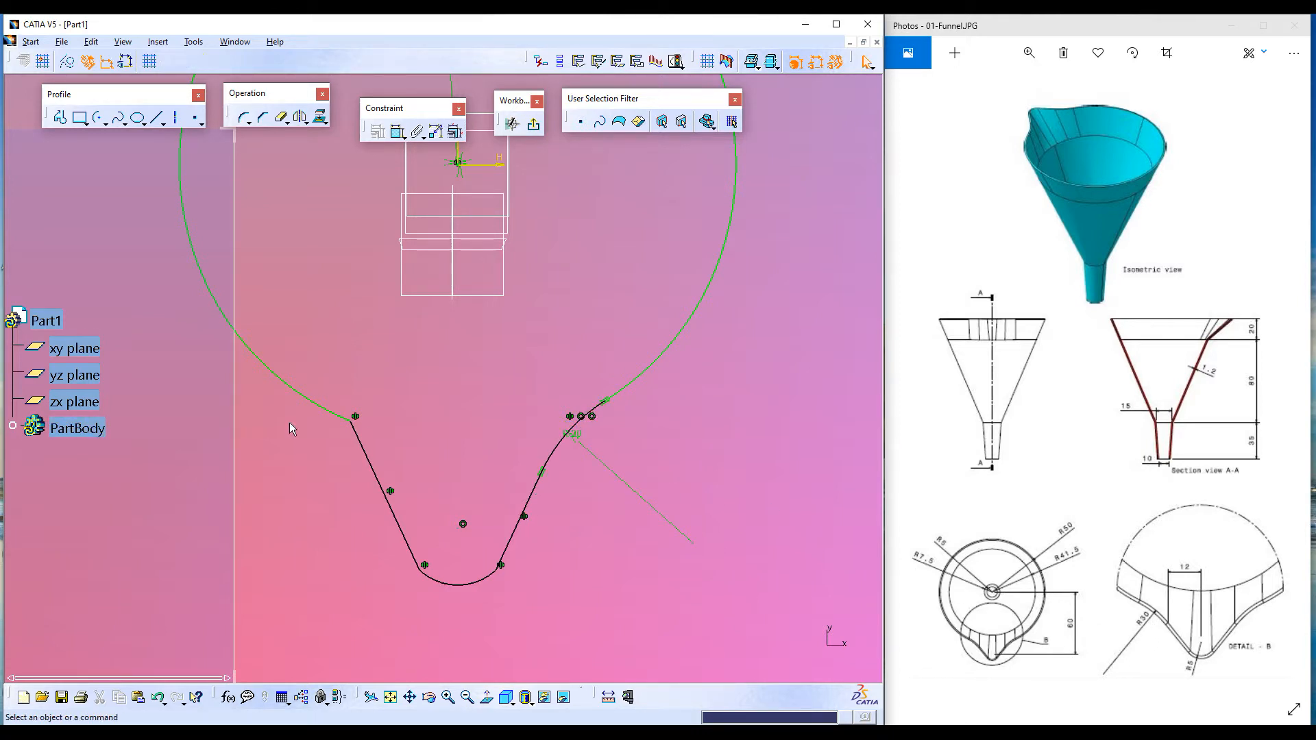
click(244, 118)
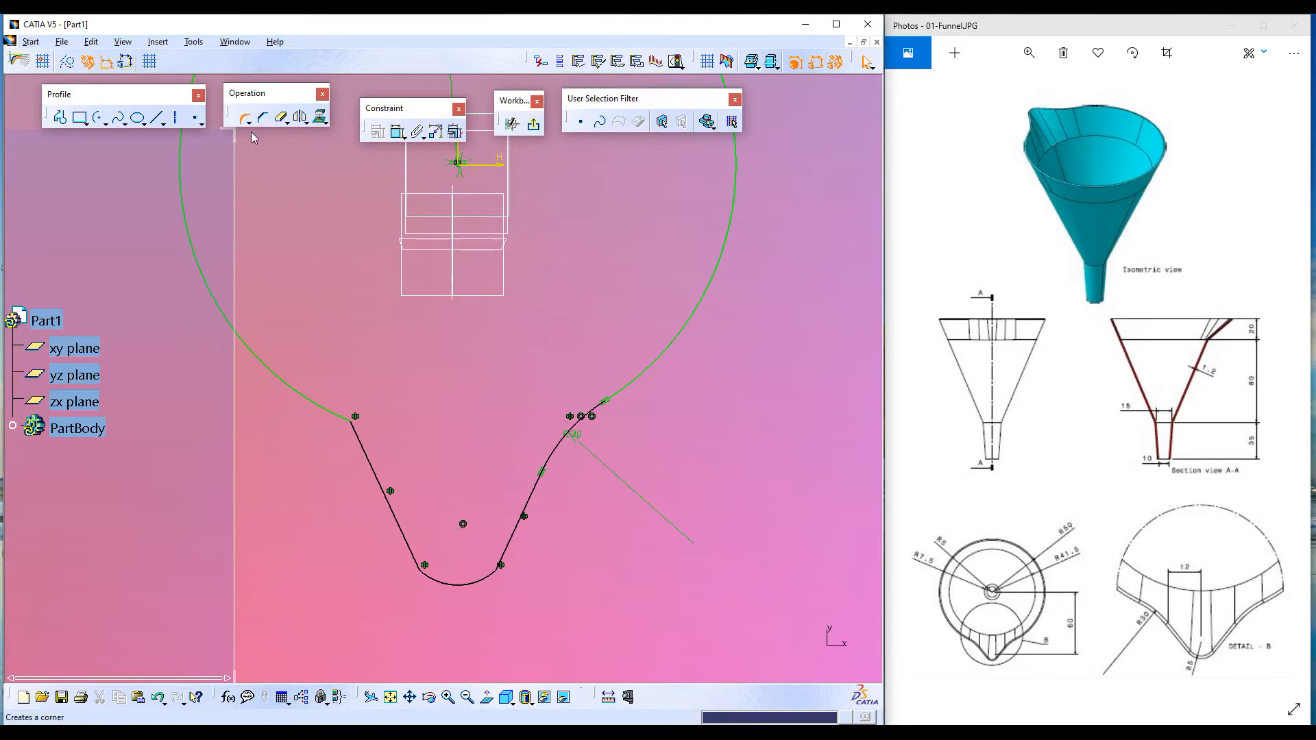
click(356, 420)
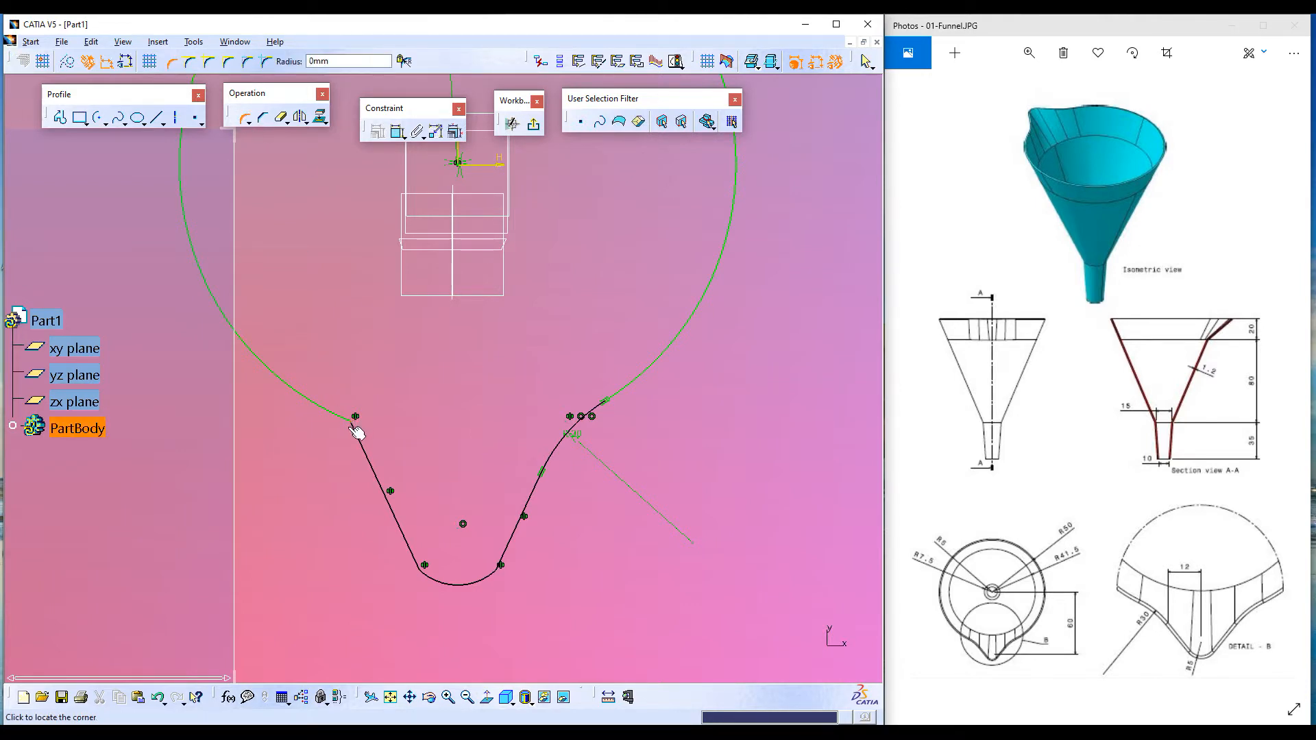
key(Tab)
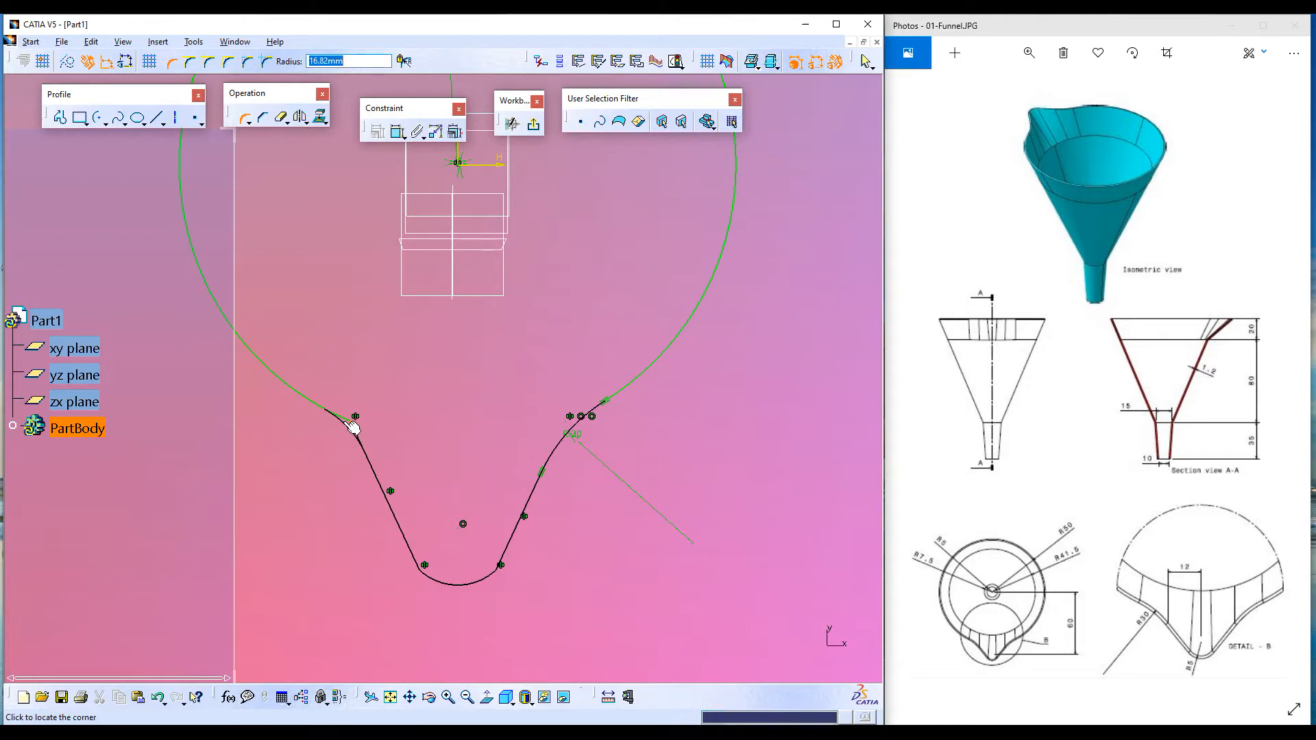
text(10)
key(Return)
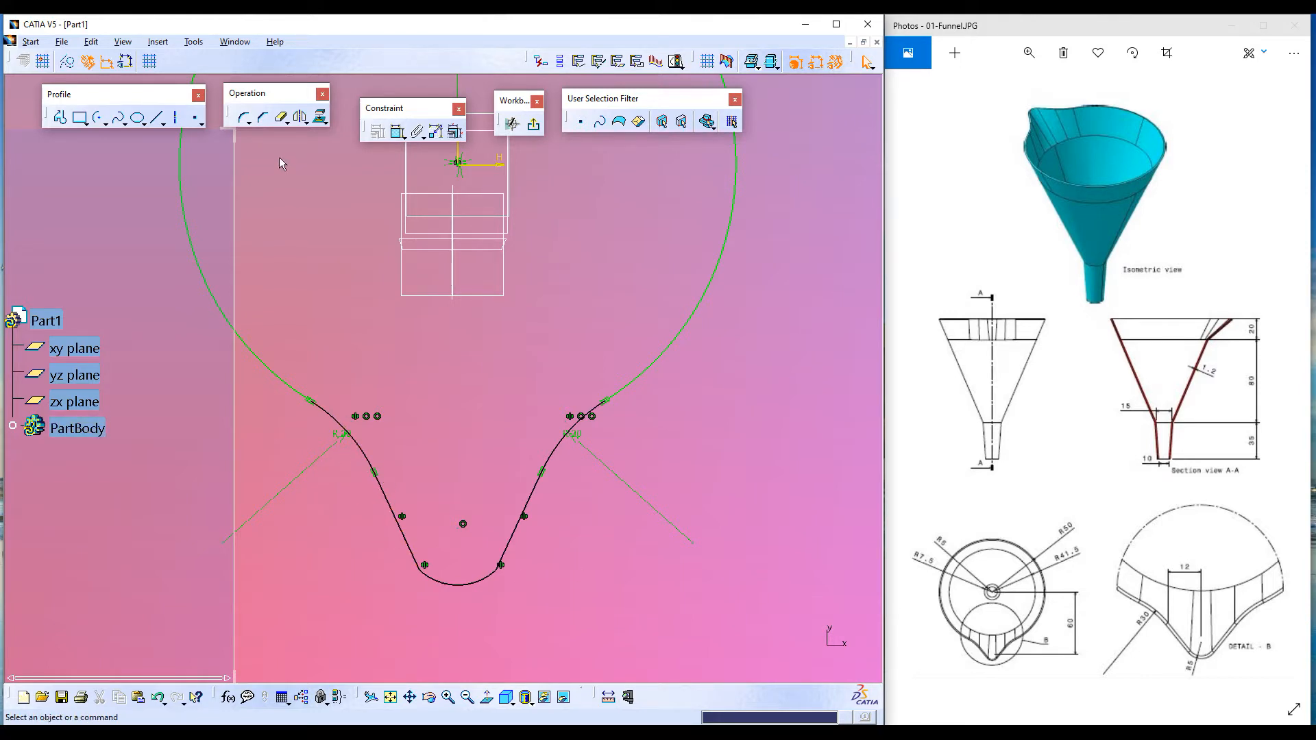
- Dimension the horizontal distance from the lower end of the left corner to the spout arc's centre and set it to 12 mm
click(398, 131)
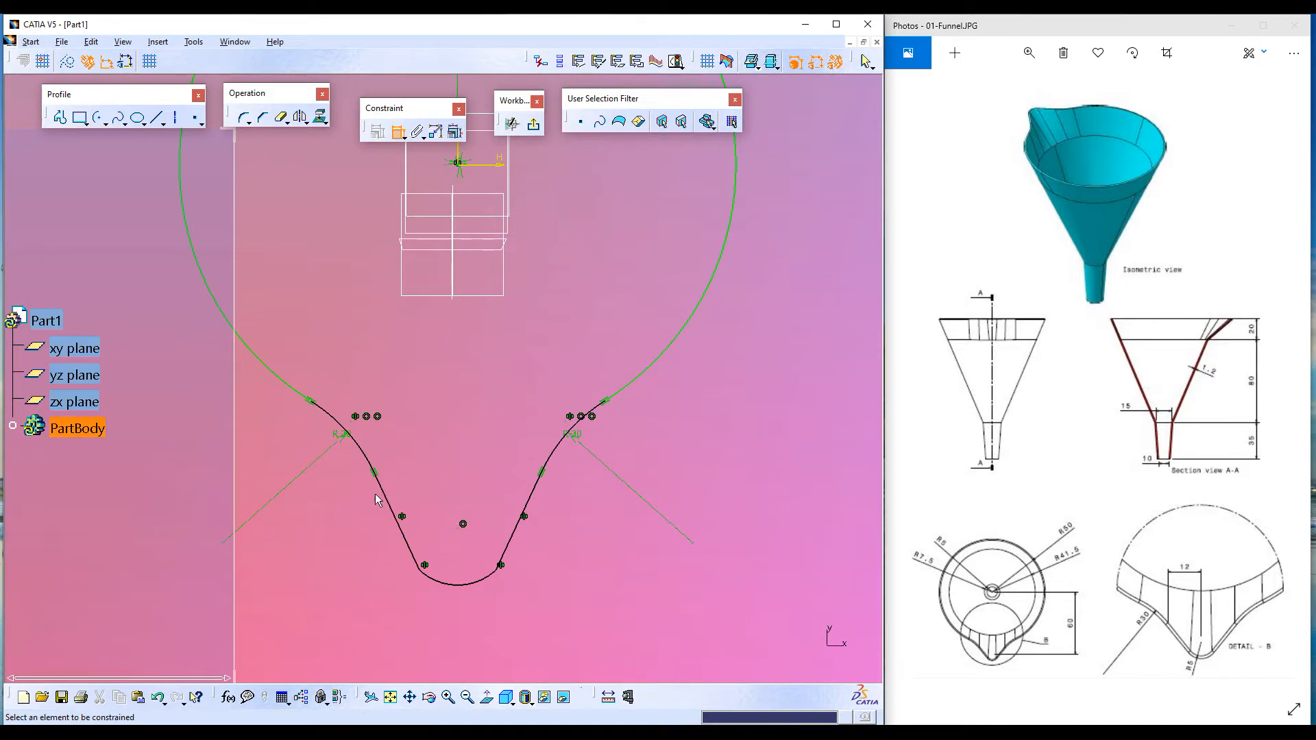
click(370, 471)
click(462, 525)
right_click(478, 384)
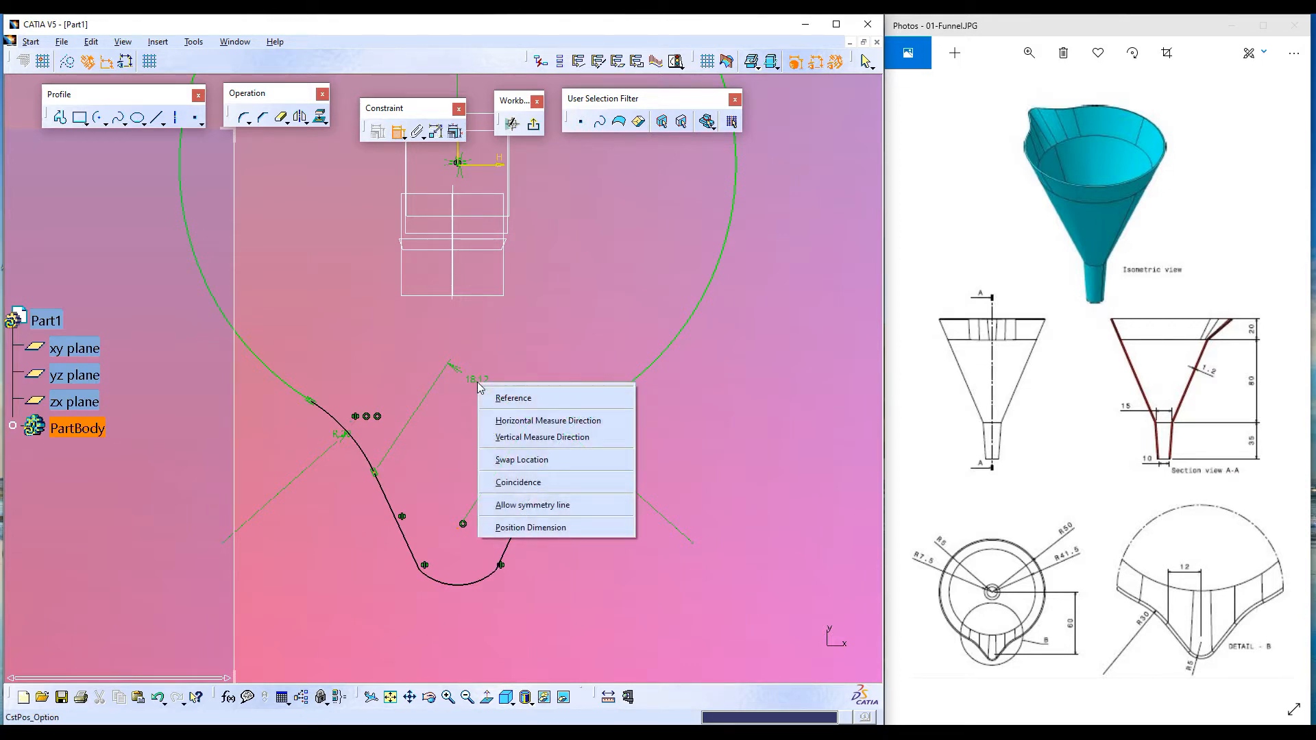
click(513, 421)
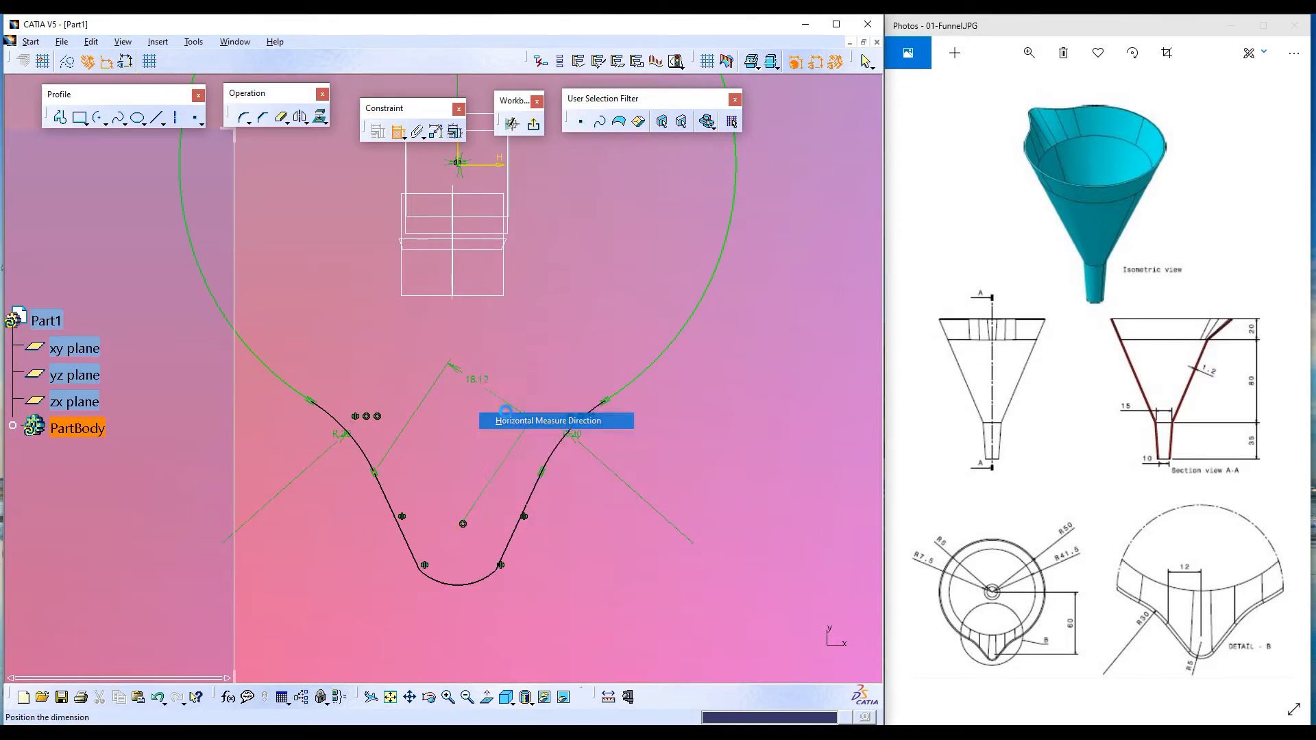
click(411, 345)
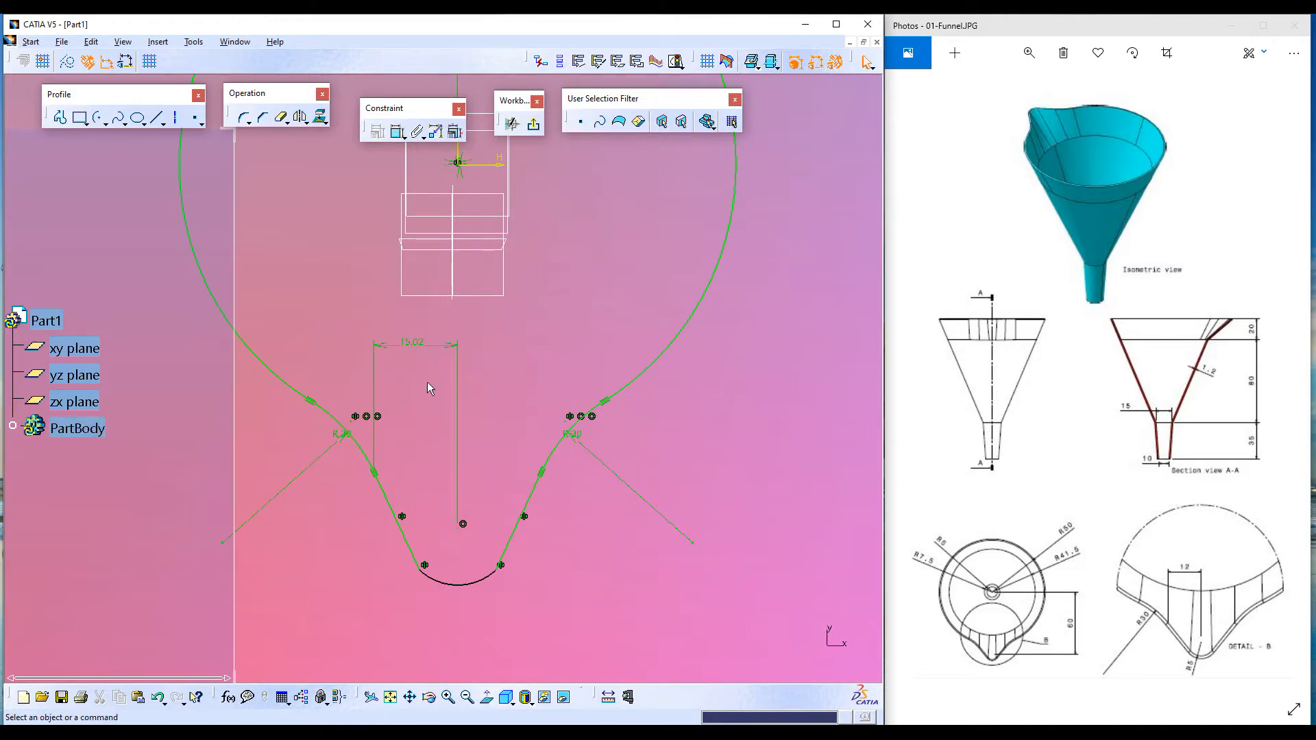
double_click(411, 342)
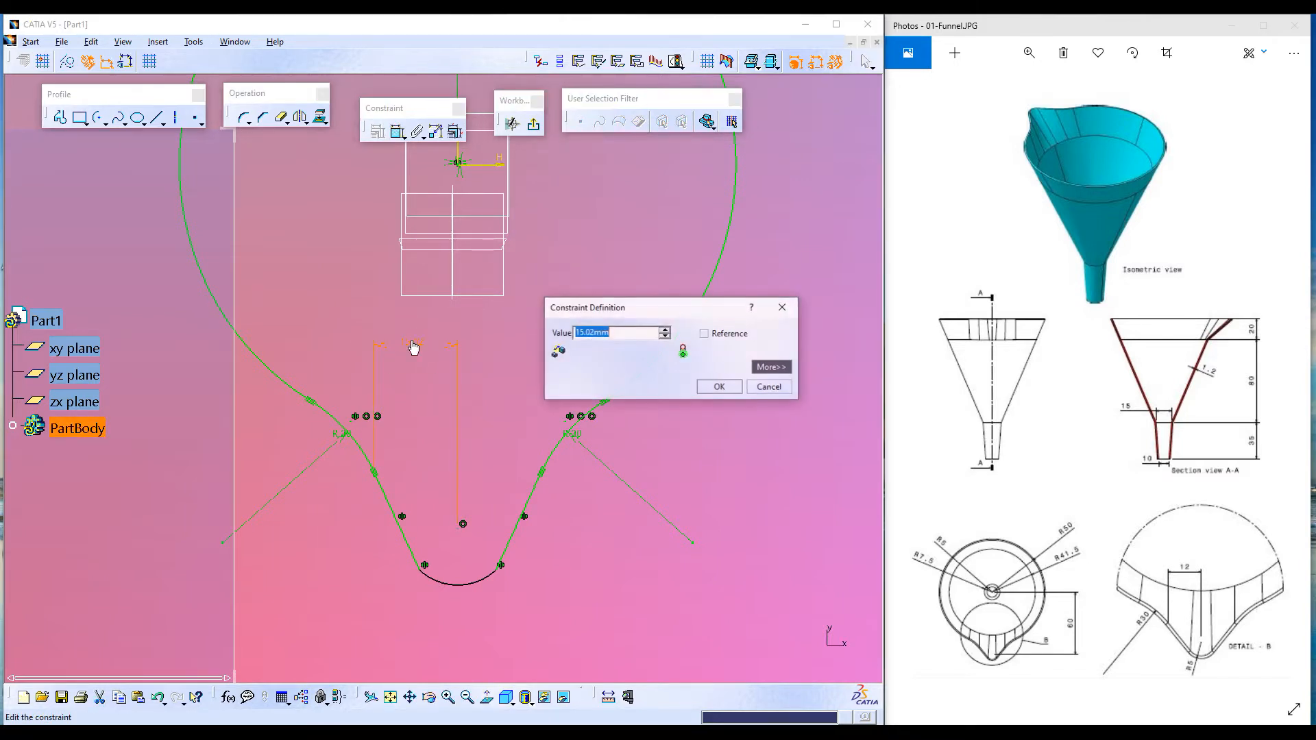
text(12)
key(Return)
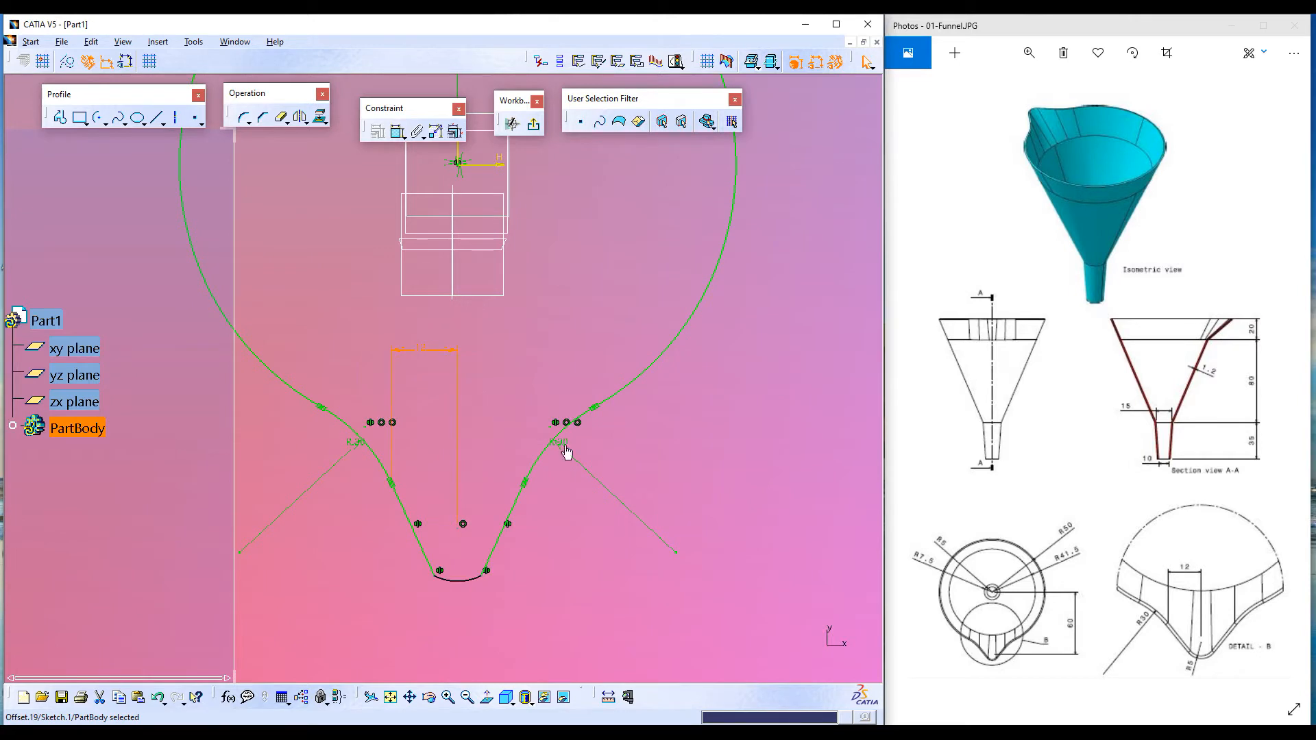
click(588, 572)
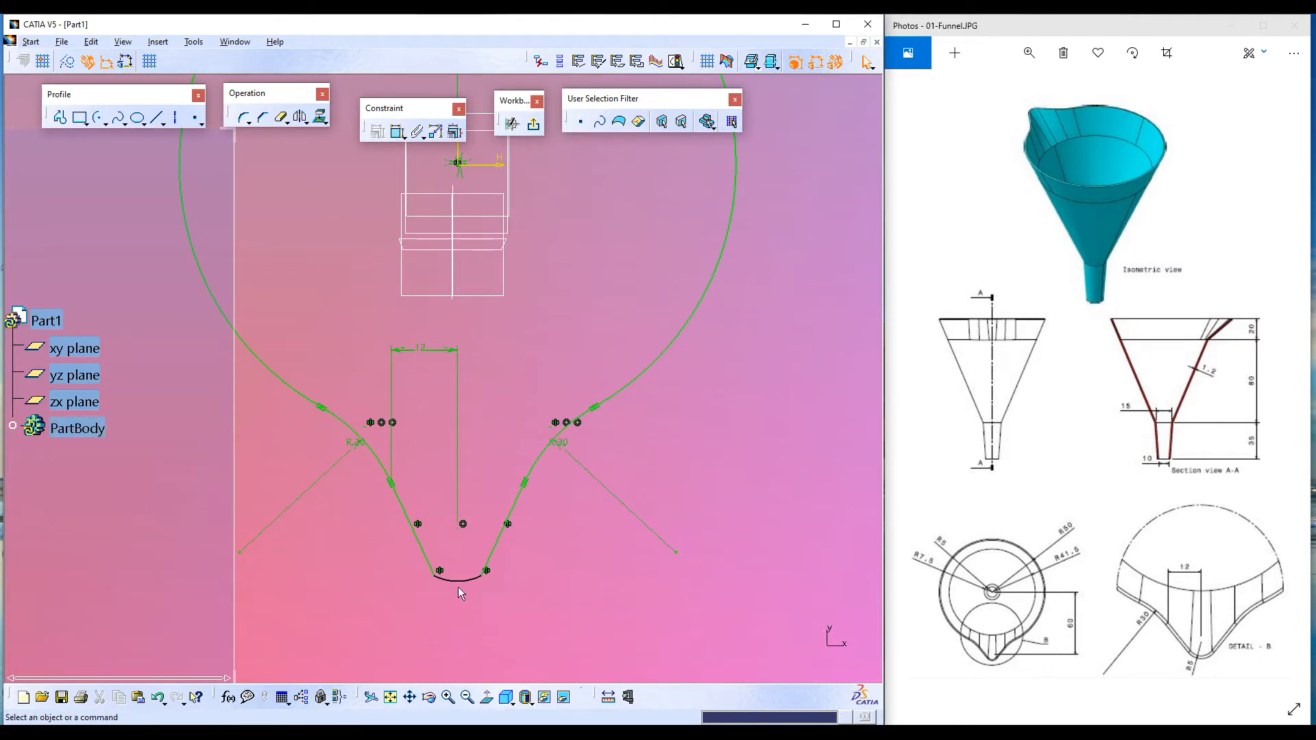
- Add a radius dimension to the arc at the spout tip and set it to 5 mm
click(396, 133)
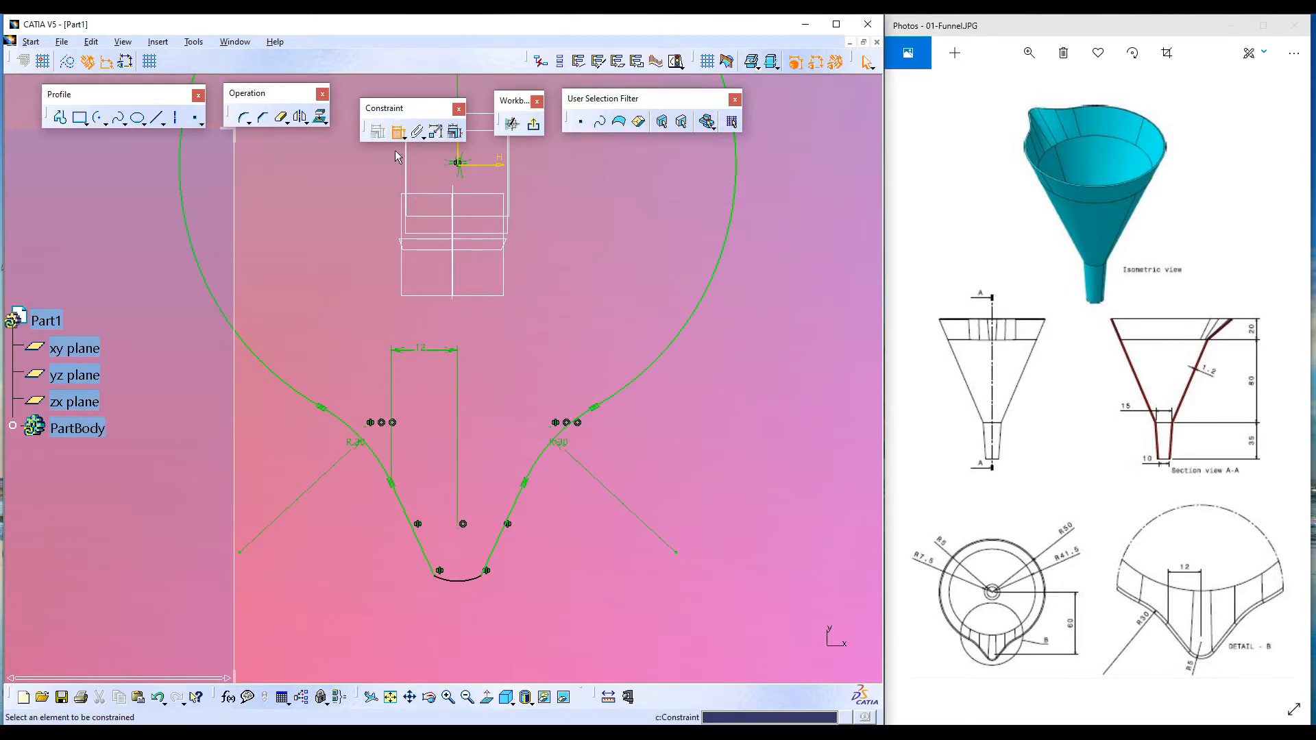
click(458, 581)
click(439, 640)
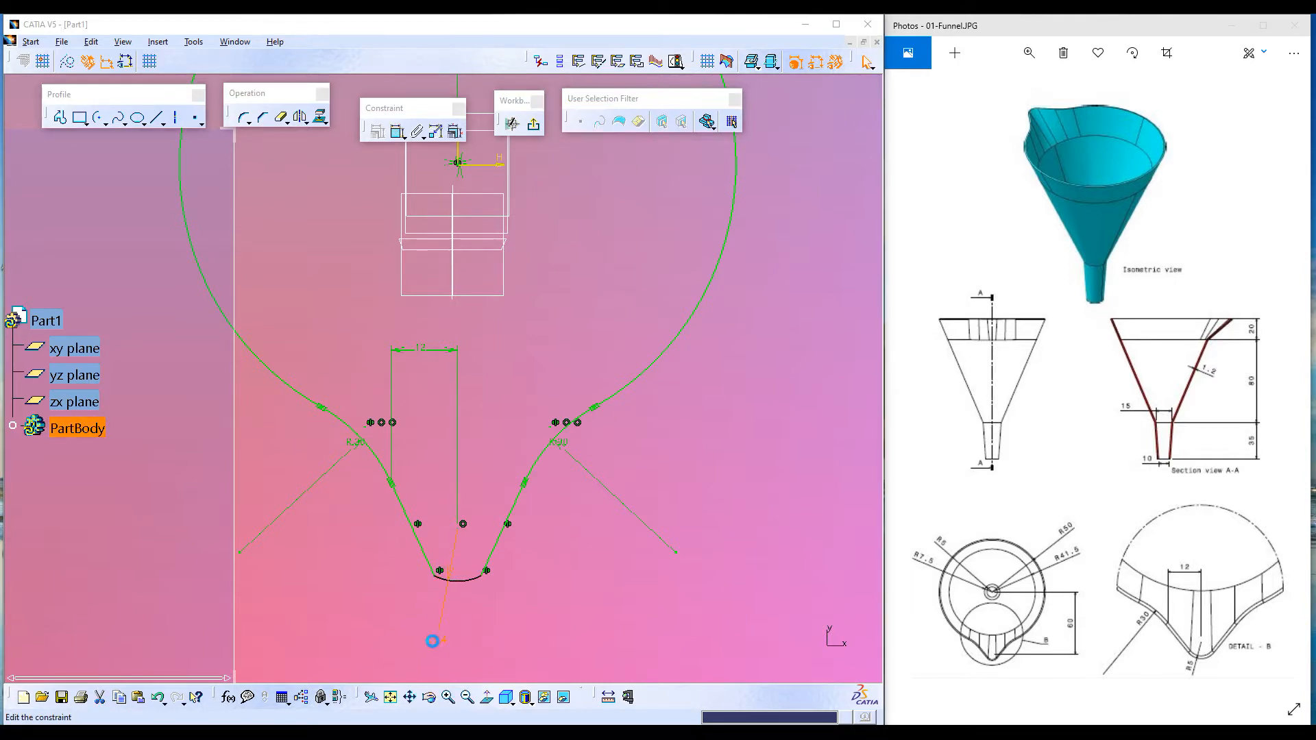
double_click(438, 641)
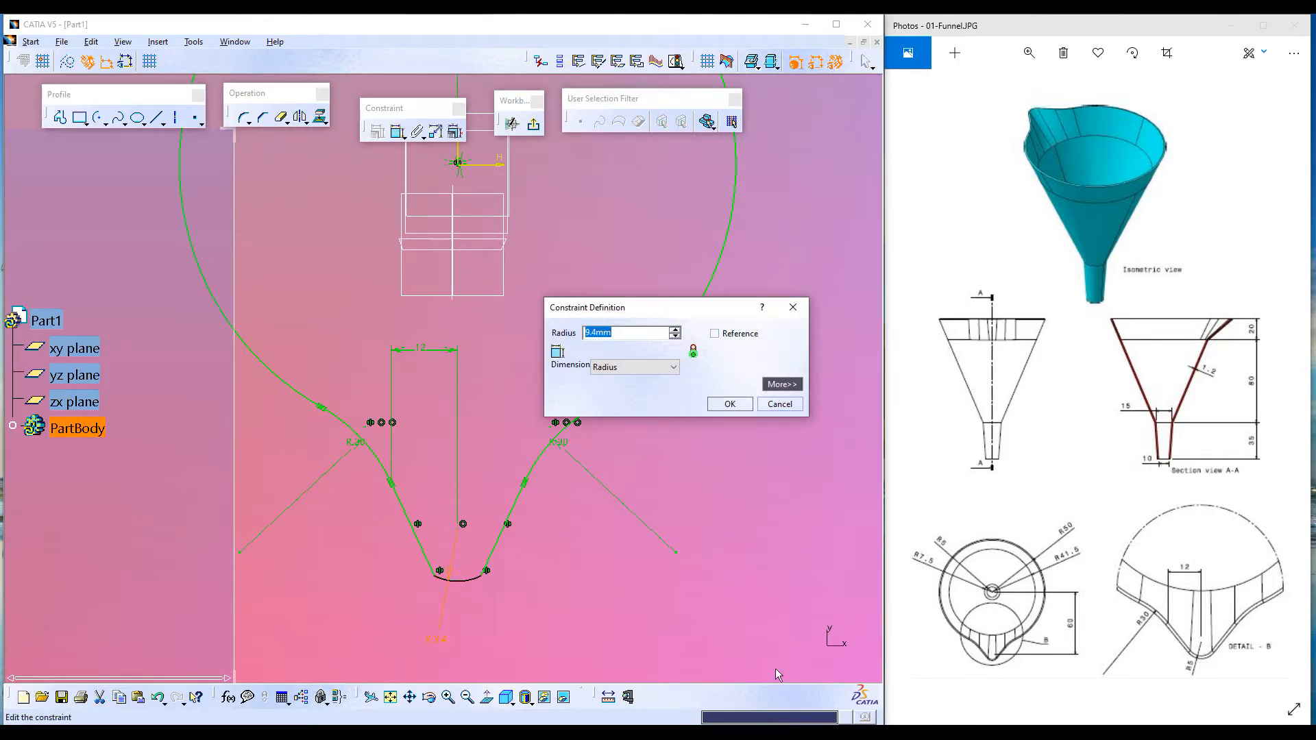
text(5)
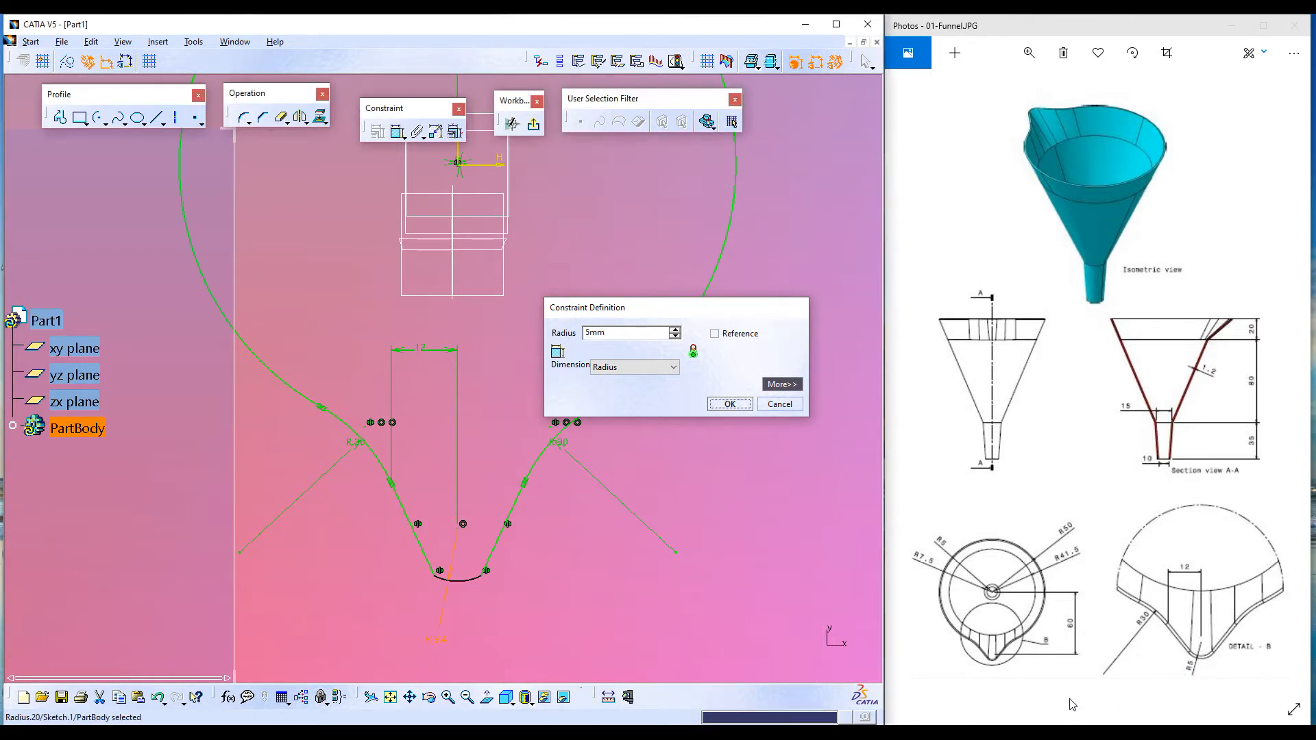
key(Return)
click(713, 484)
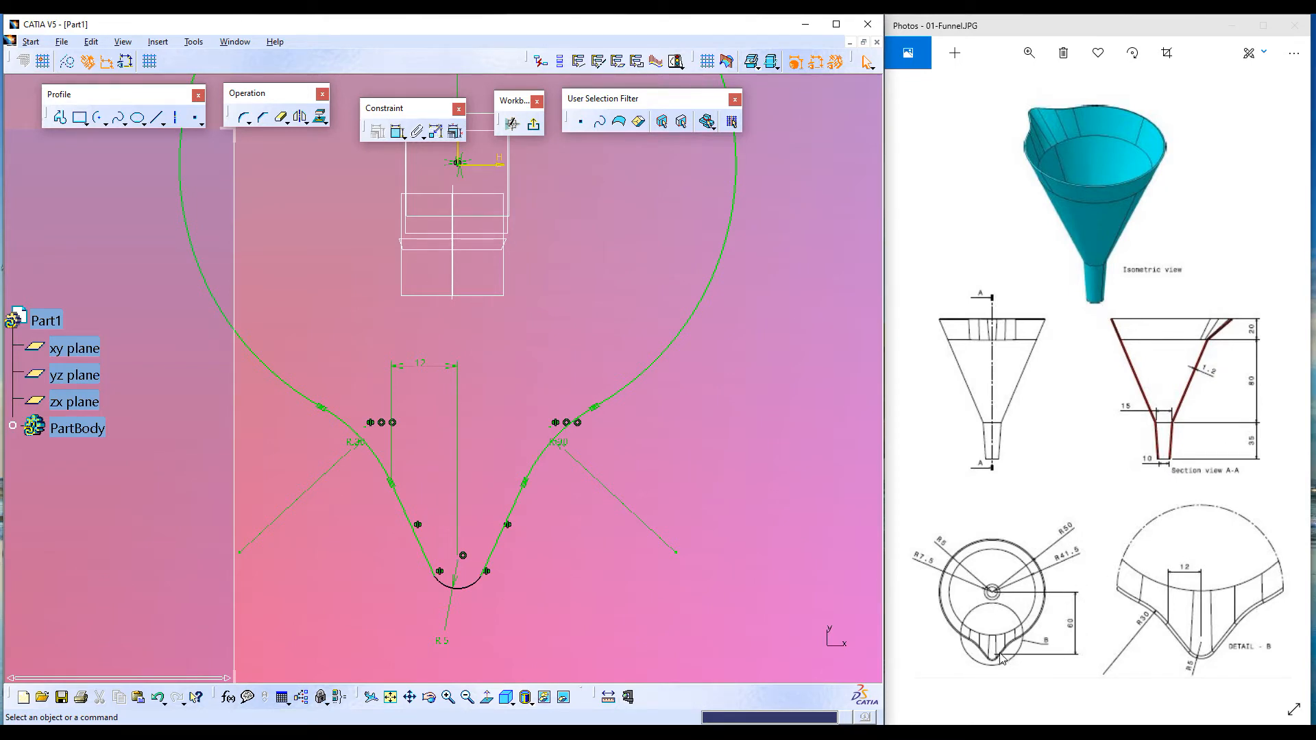
- Dimension the vertical distance from the horizontal axis to the spout arc's centre and set it to 60 mm
click(398, 132)
click(473, 166)
click(463, 556)
click(788, 363)
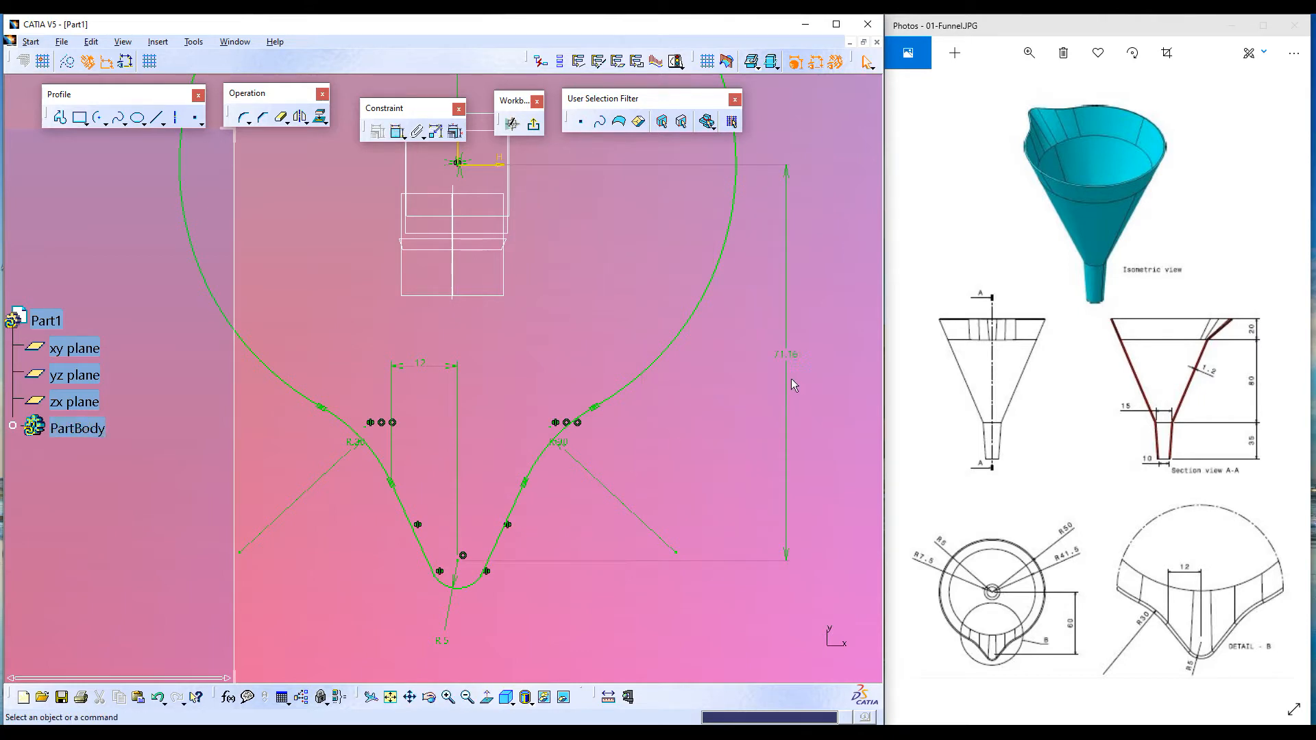
double_click(784, 358)
text(80)
key(Return)
click(640, 419)
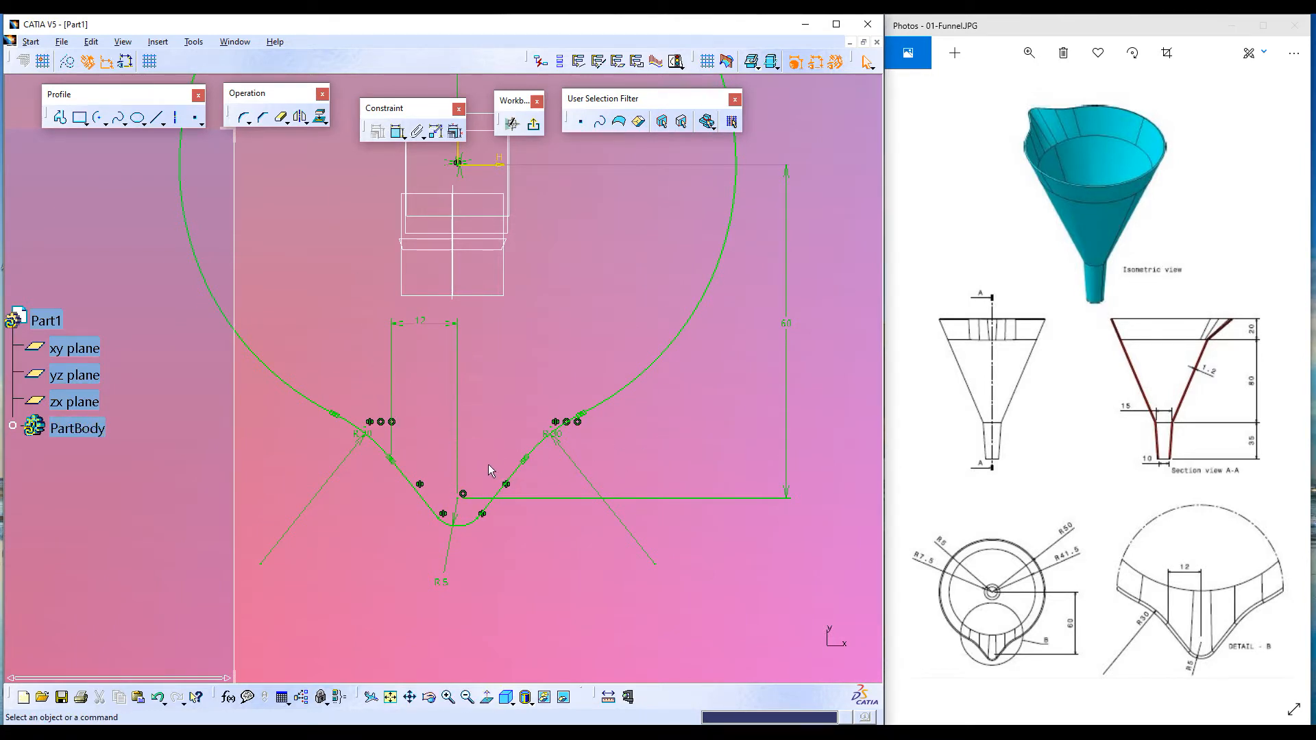
- Finish the rim sketch and start a new sketch on the offset plane below the rim profile
click(533, 125)
click(507, 397)
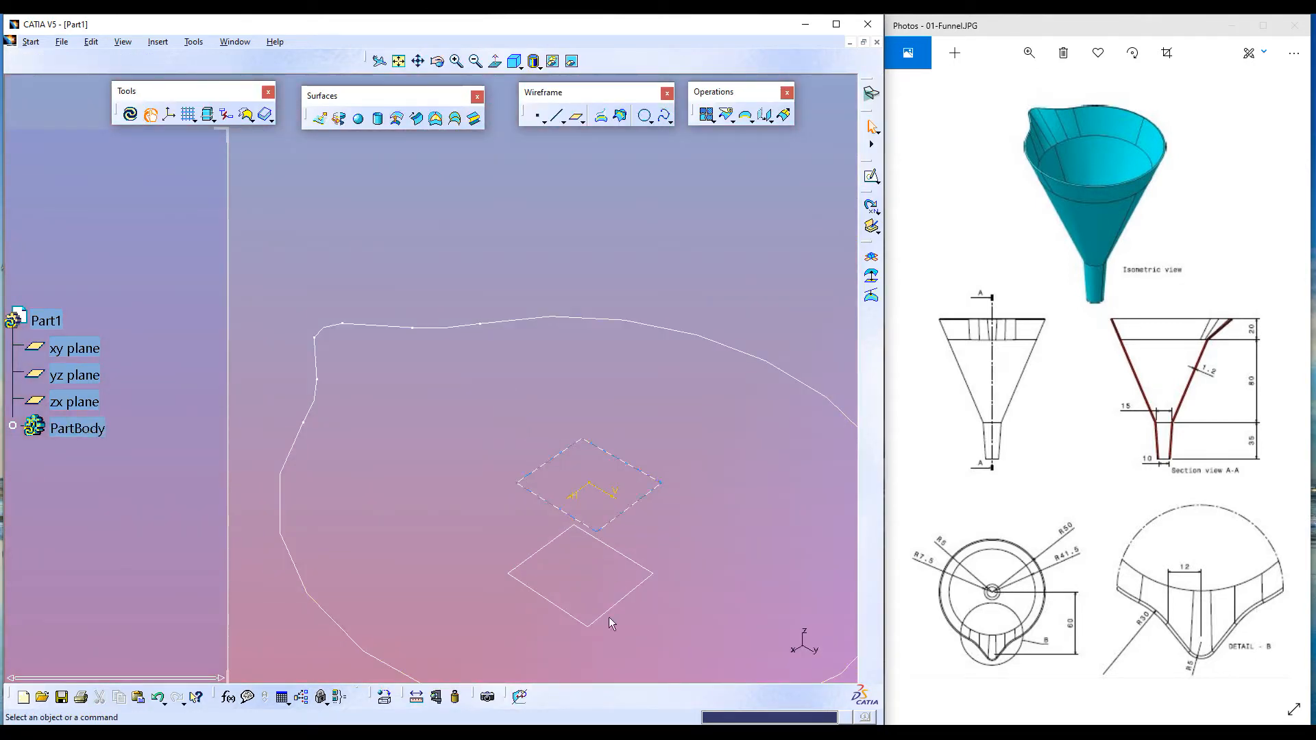
click(561, 608)
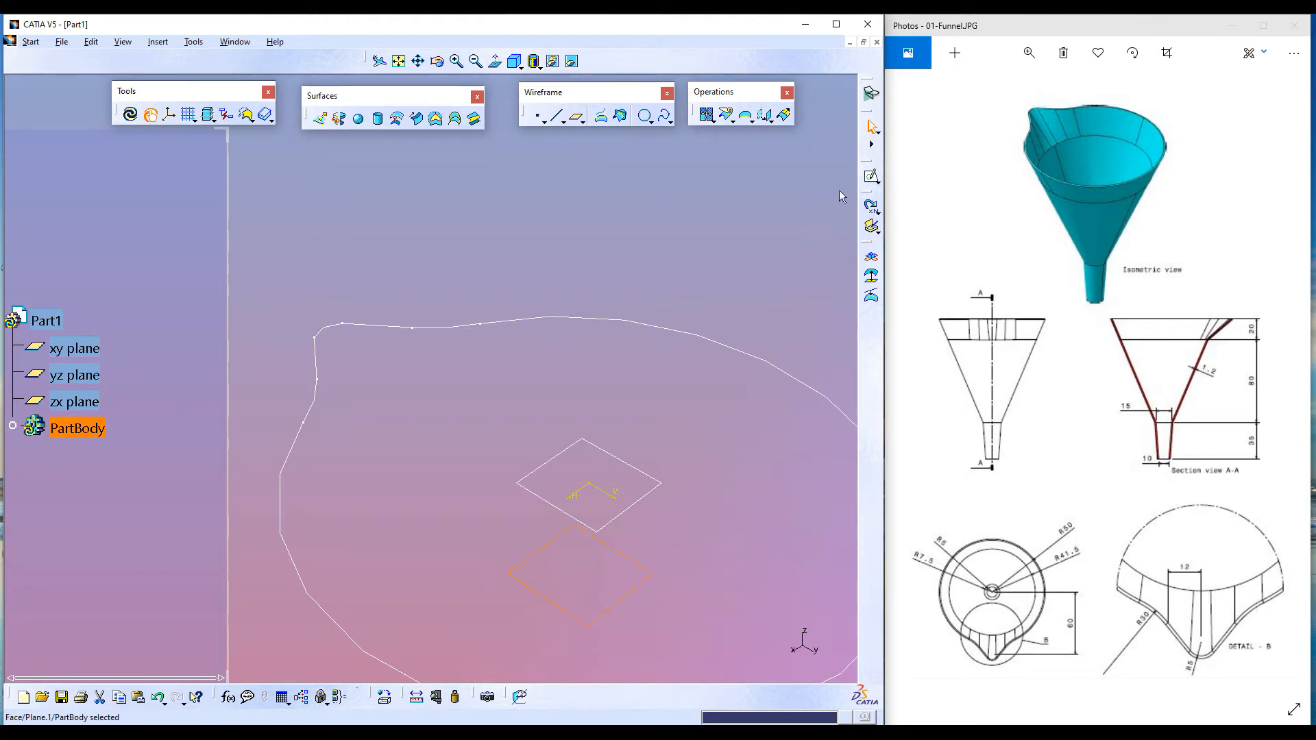
click(872, 180)
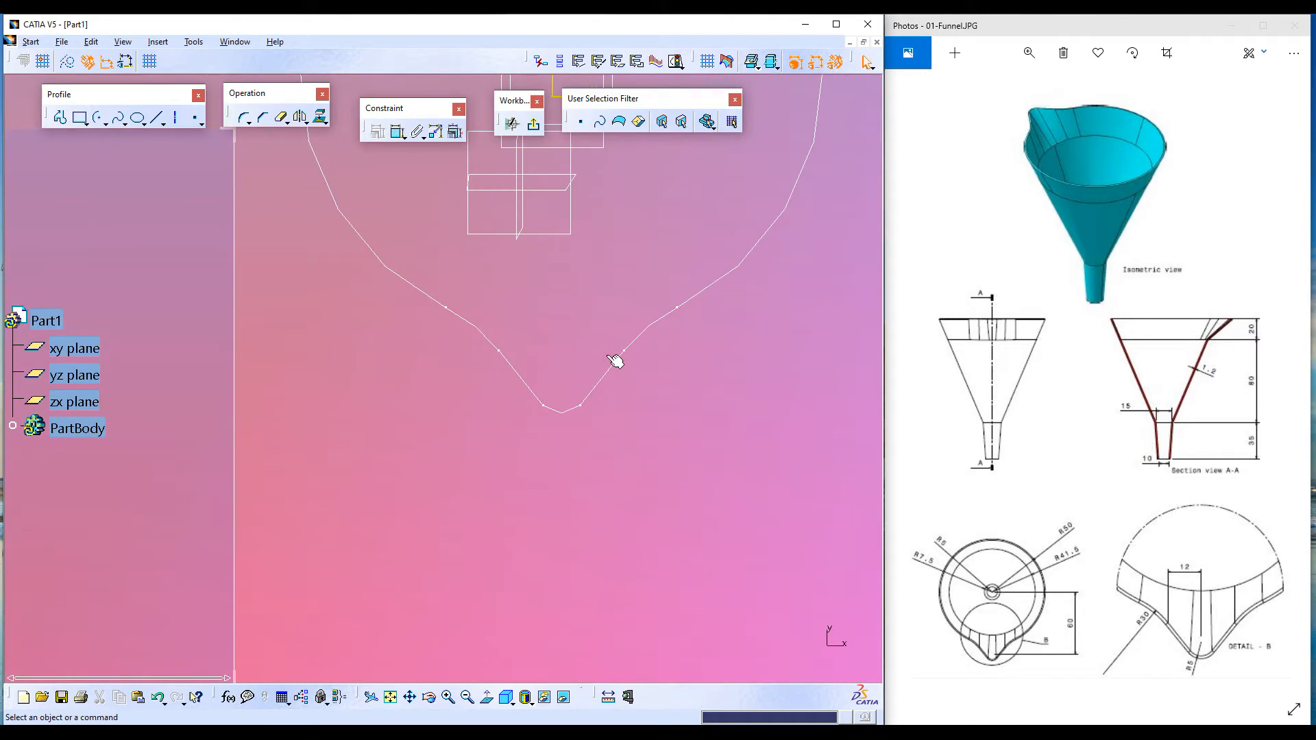
- Draw a circle centred on the origin (0, 0) with a radius of 41.5 mm
middle_drag(667, 306, 669, 432)
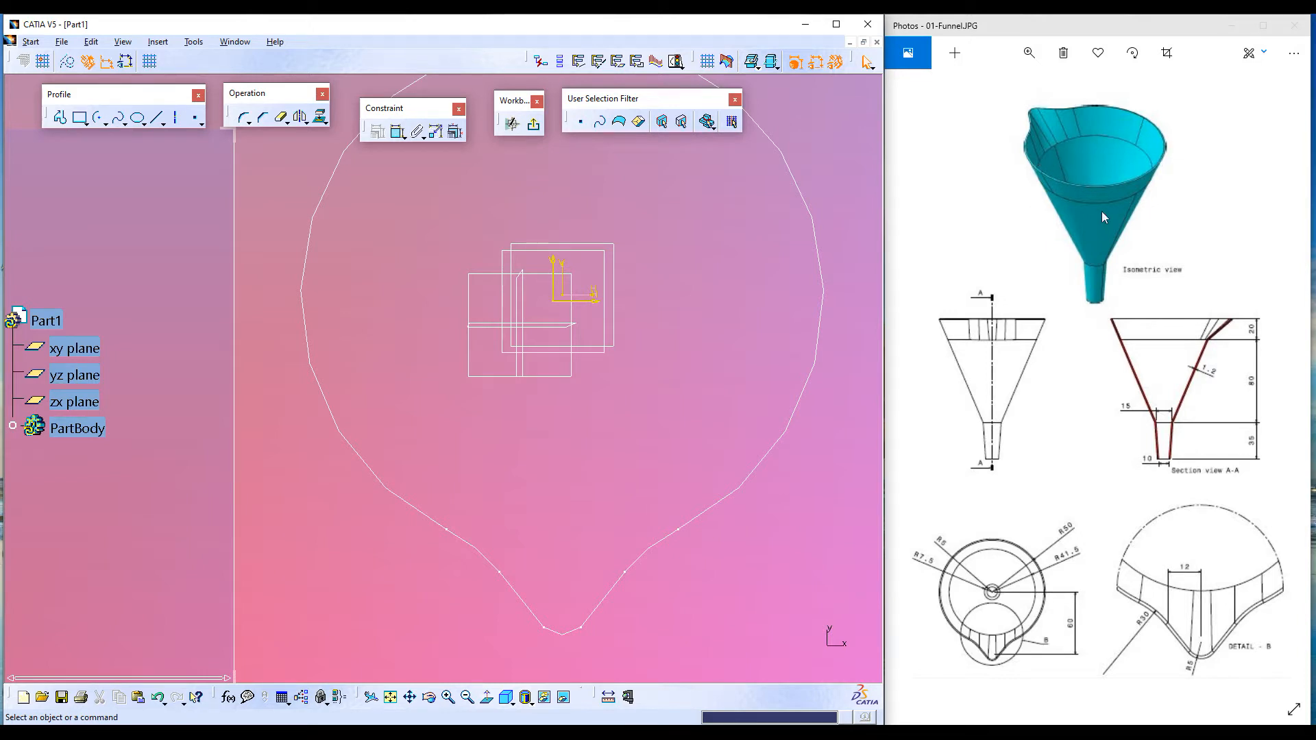
click(105, 123)
click(117, 136)
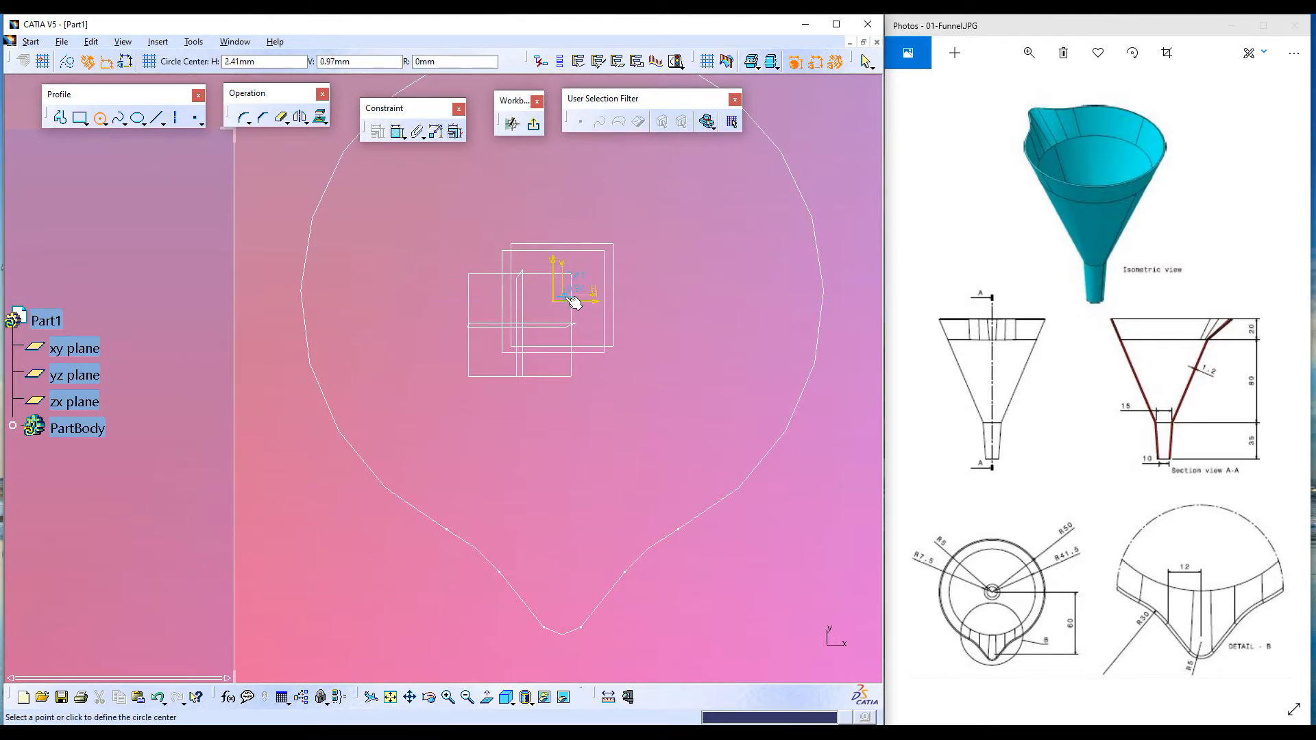
double_click(248, 62)
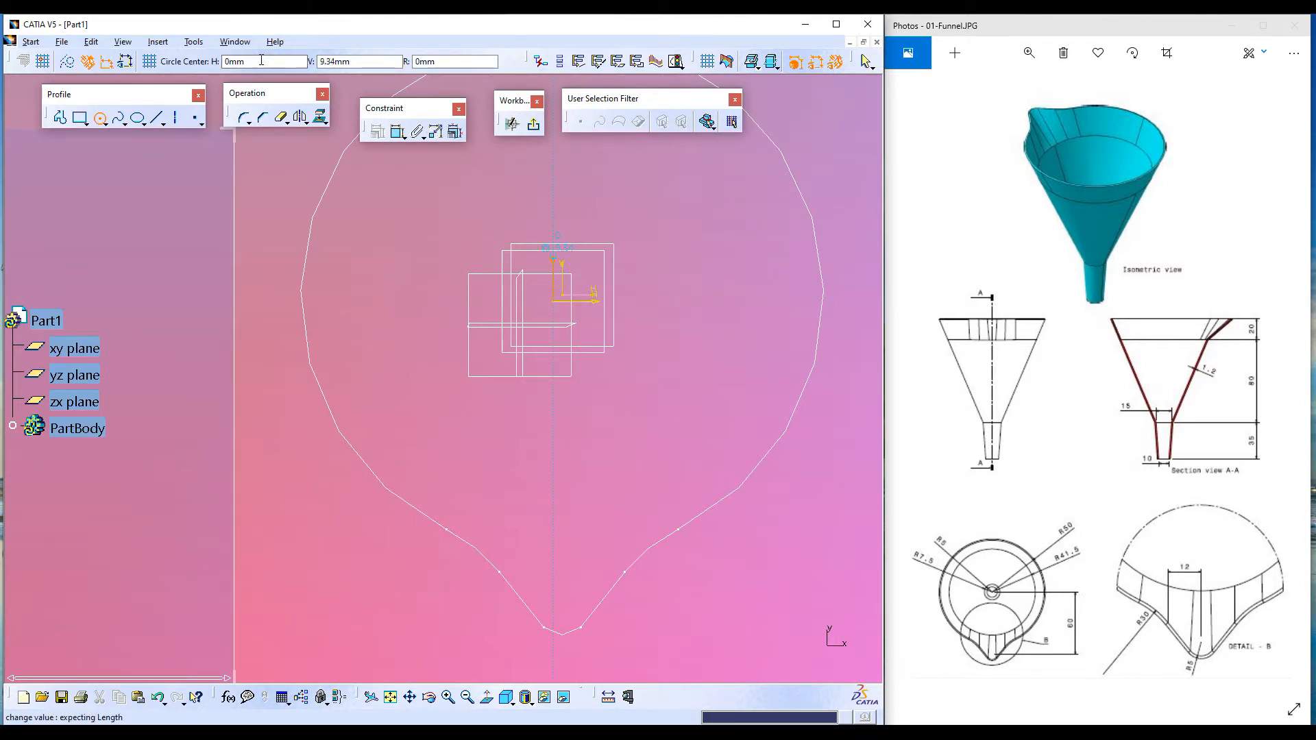
key(Tab)
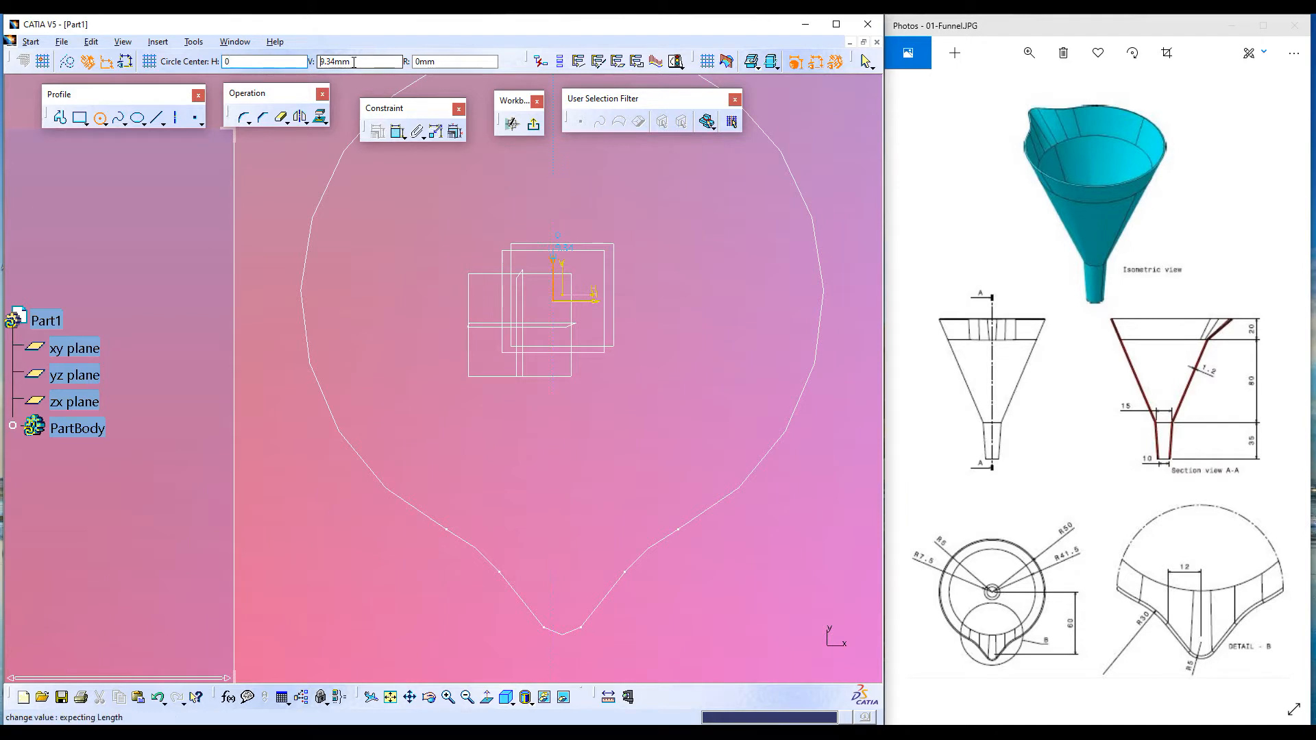
text(0)
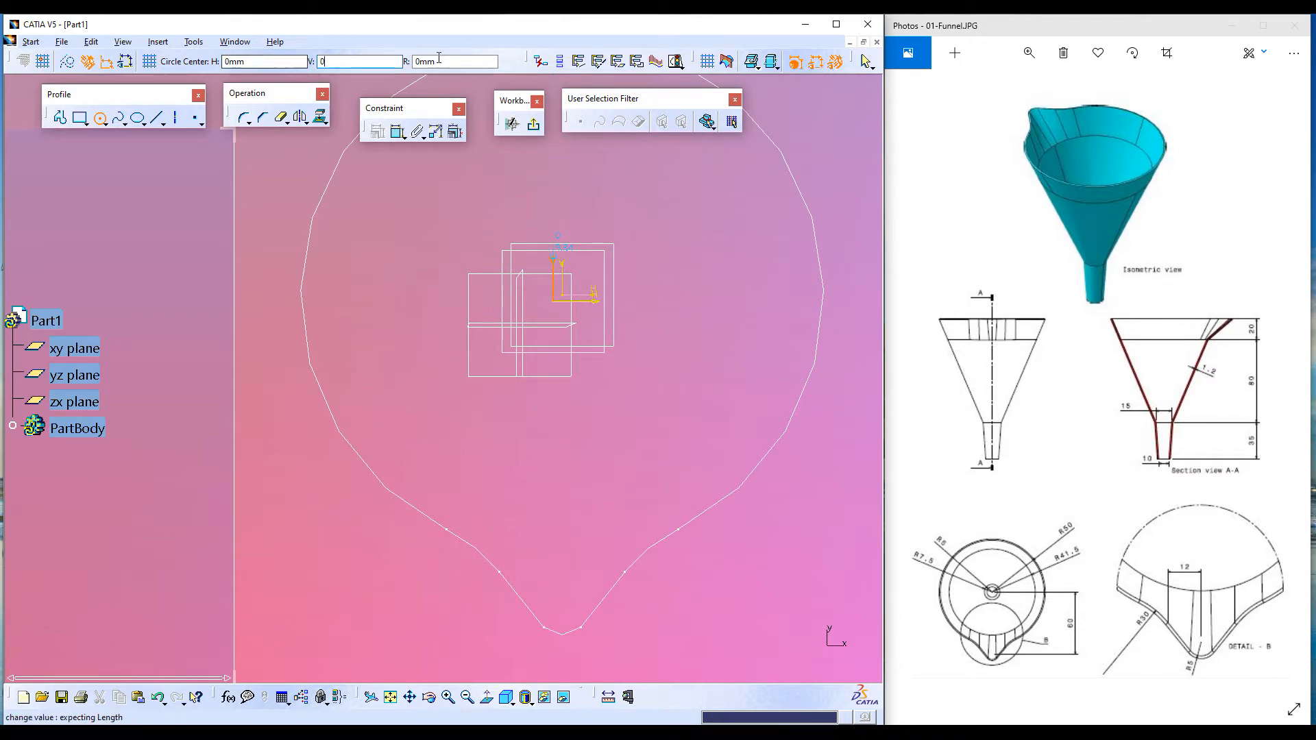
key(Return)
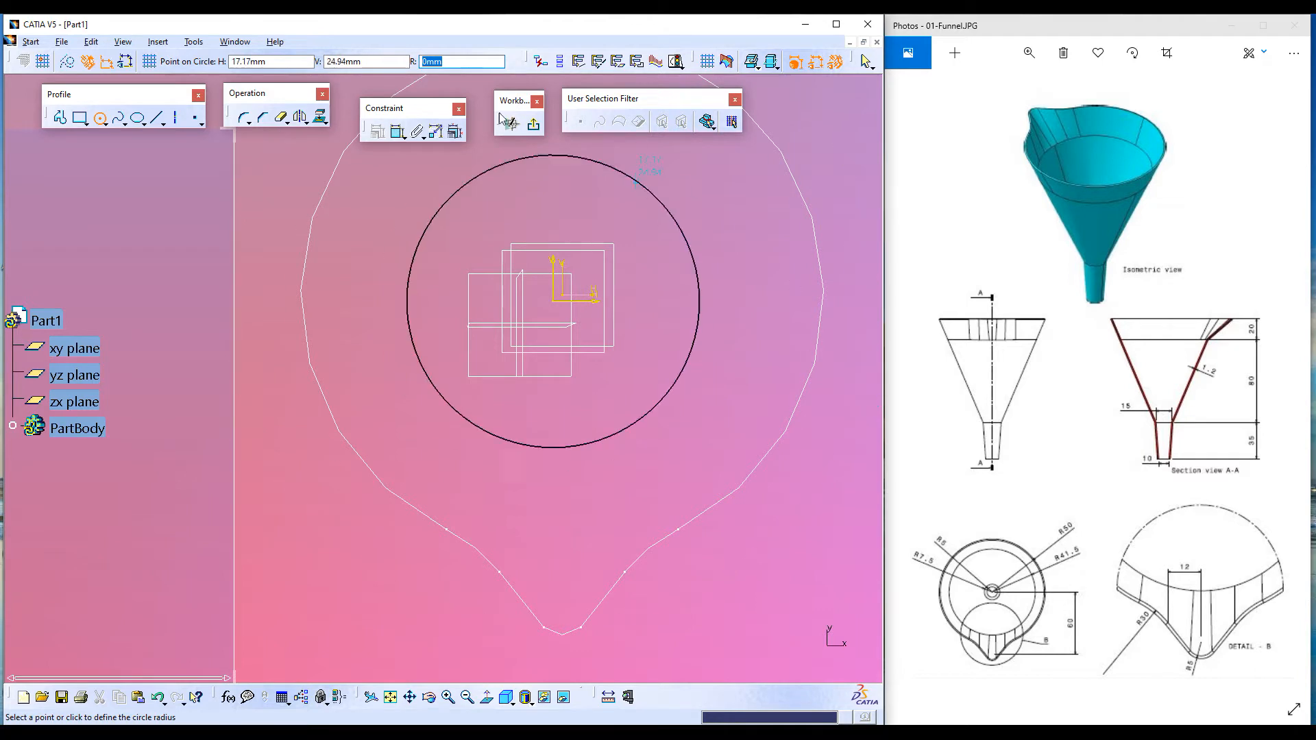
text(41.5)
key(Return)
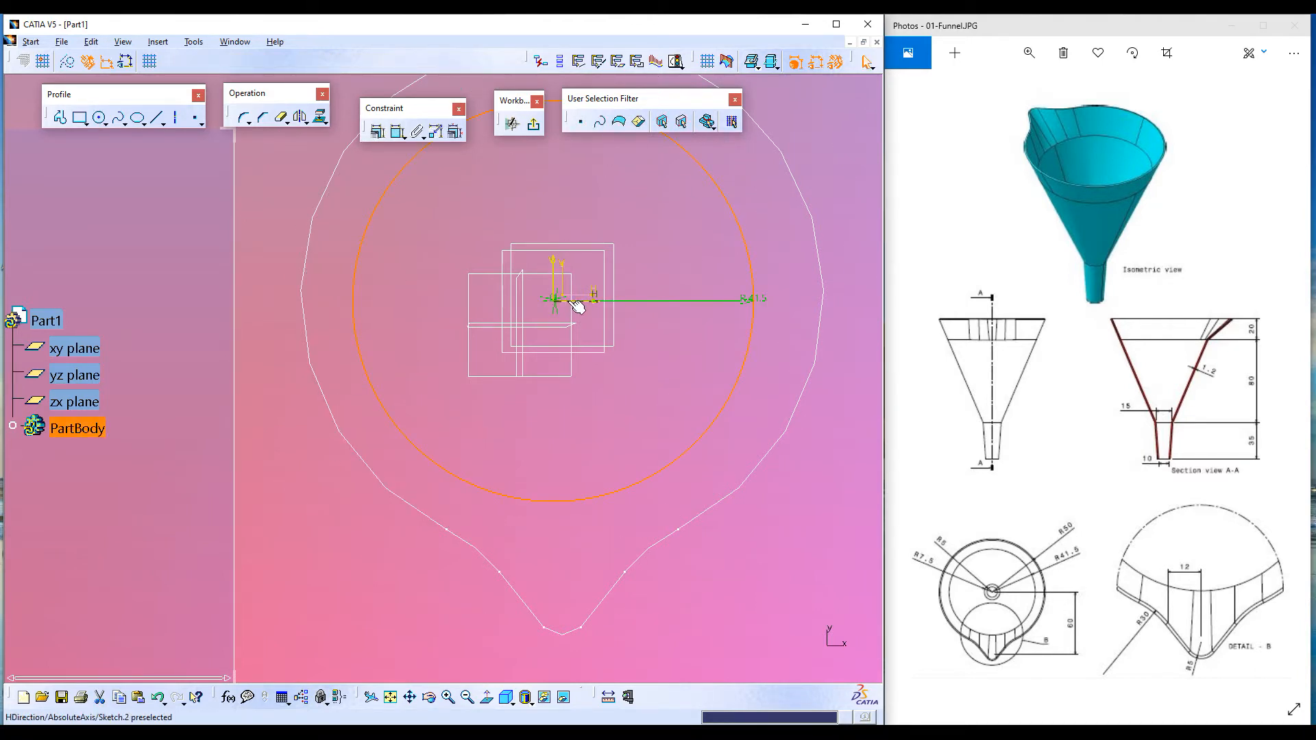
click(630, 386)
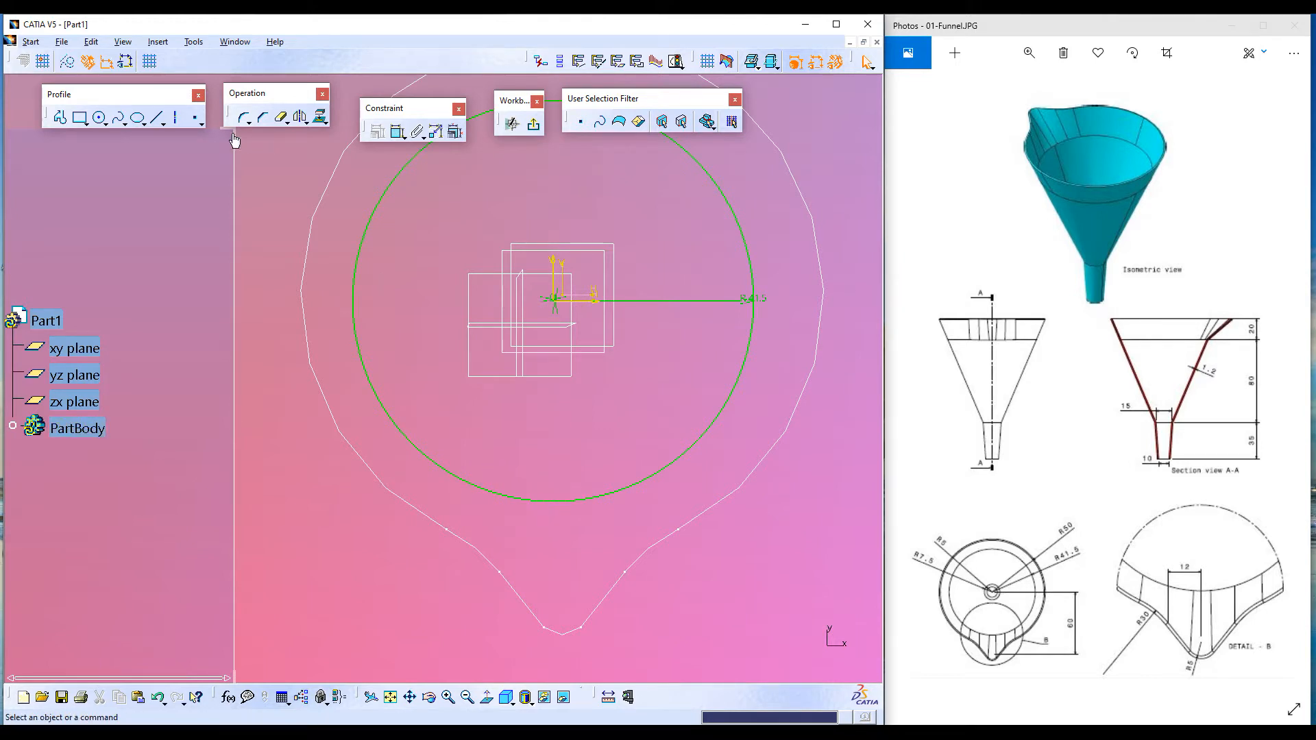
- Place two points on the lower part of the circle, about 12 mm right and about 10 mm left of the vertical axis
click(197, 121)
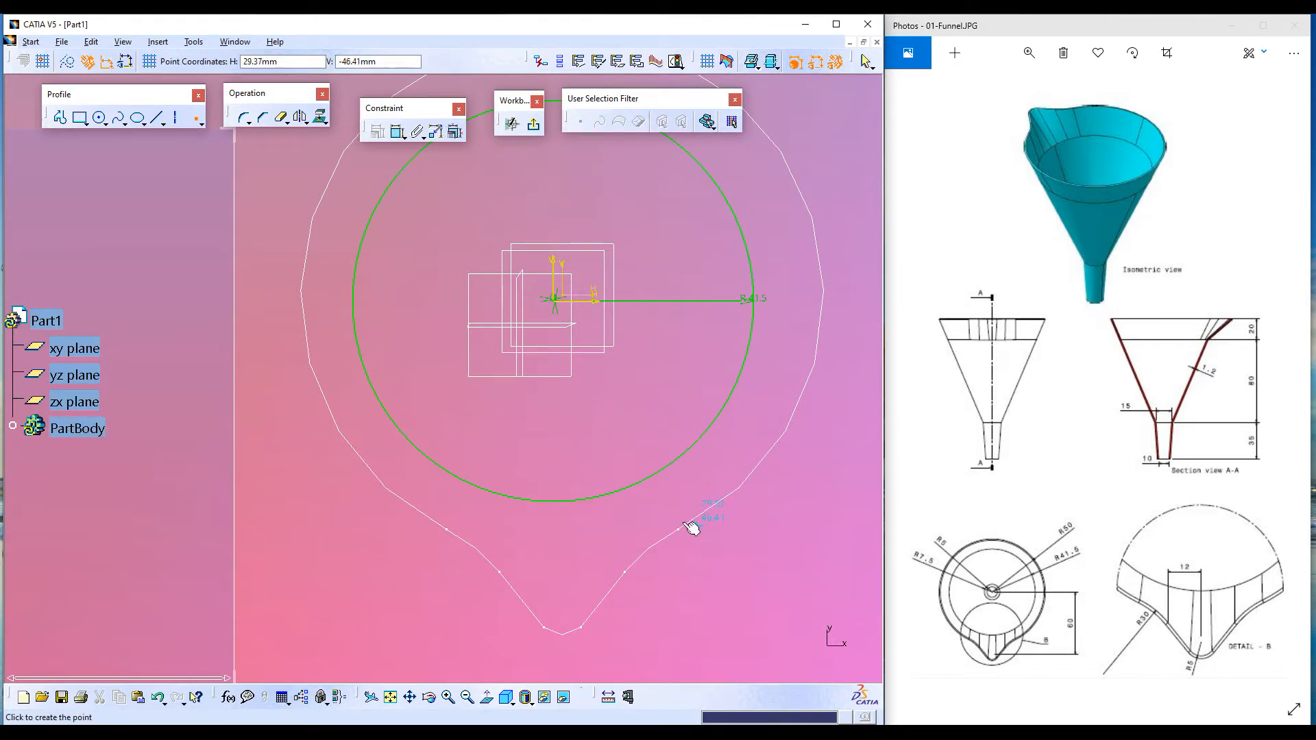
click(615, 492)
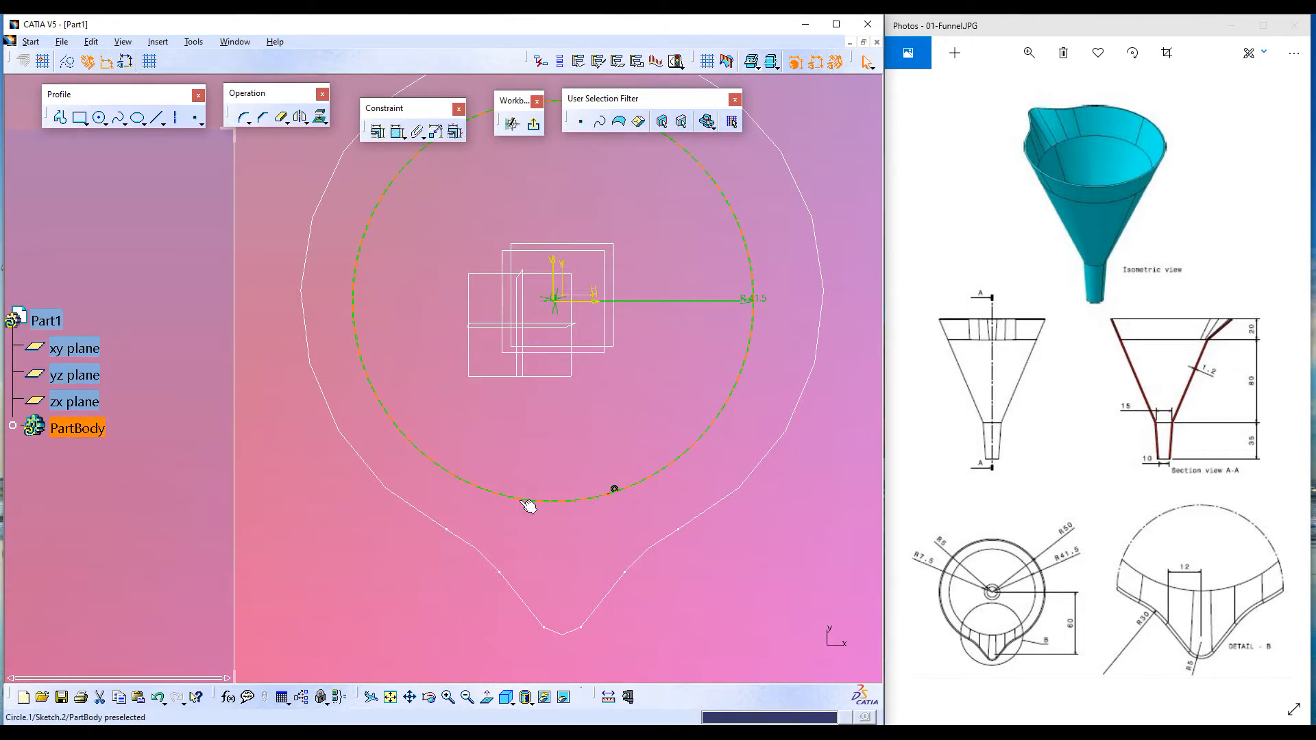
click(198, 121)
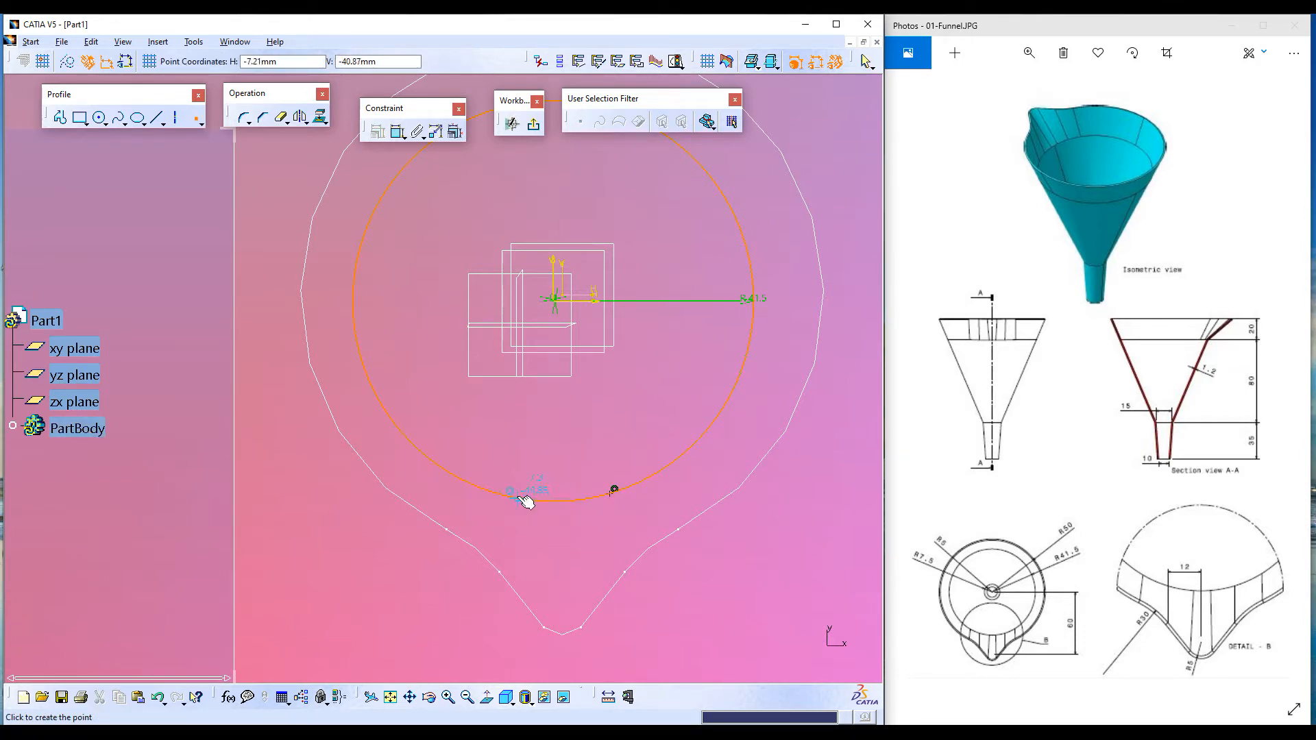
click(512, 493)
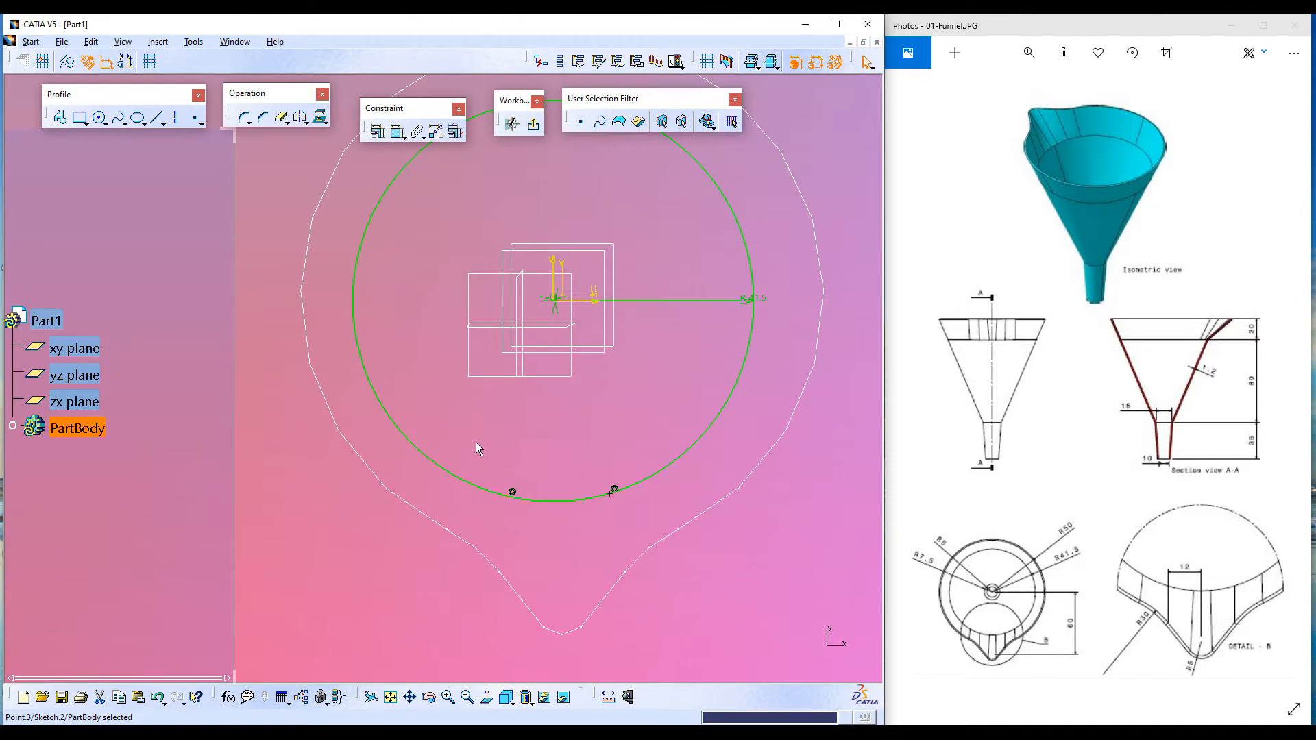
- Dimension the horizontal distance of each of the two circle points from the vertical axis
click(398, 132)
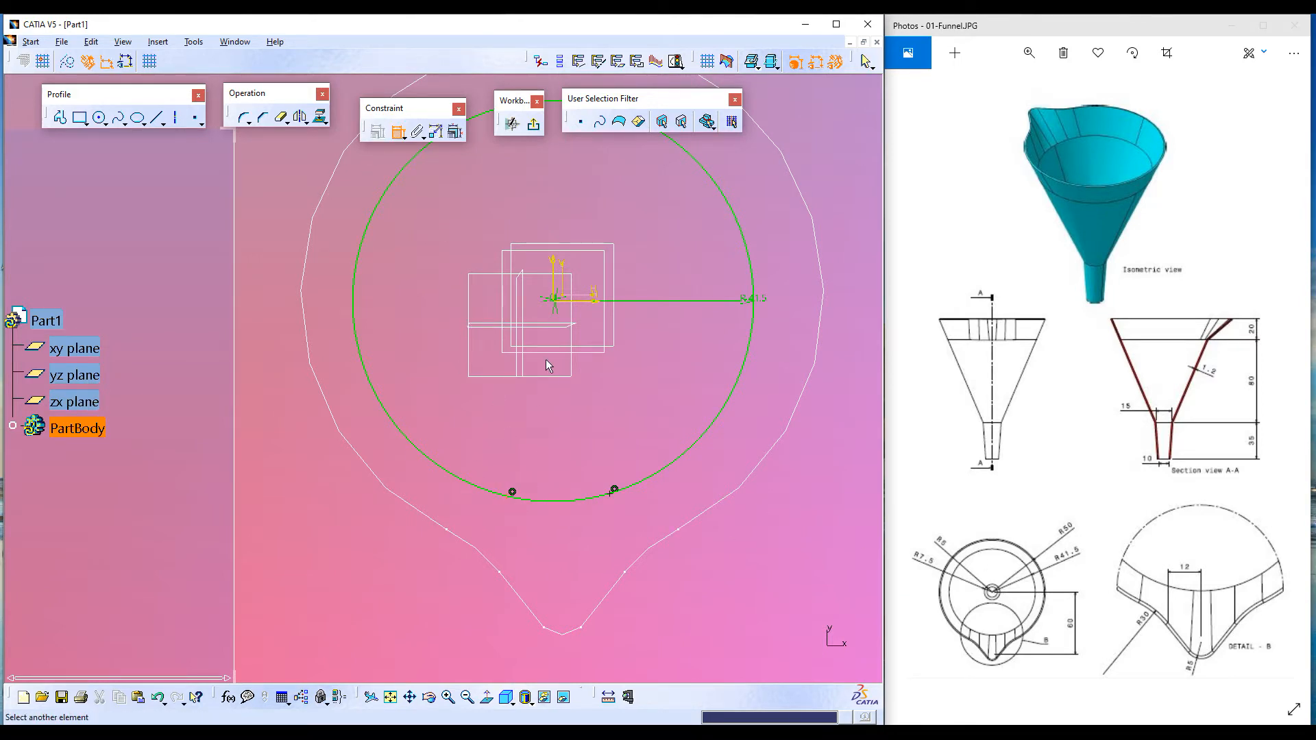
click(557, 281)
click(530, 412)
click(398, 132)
click(614, 490)
click(557, 285)
click(588, 406)
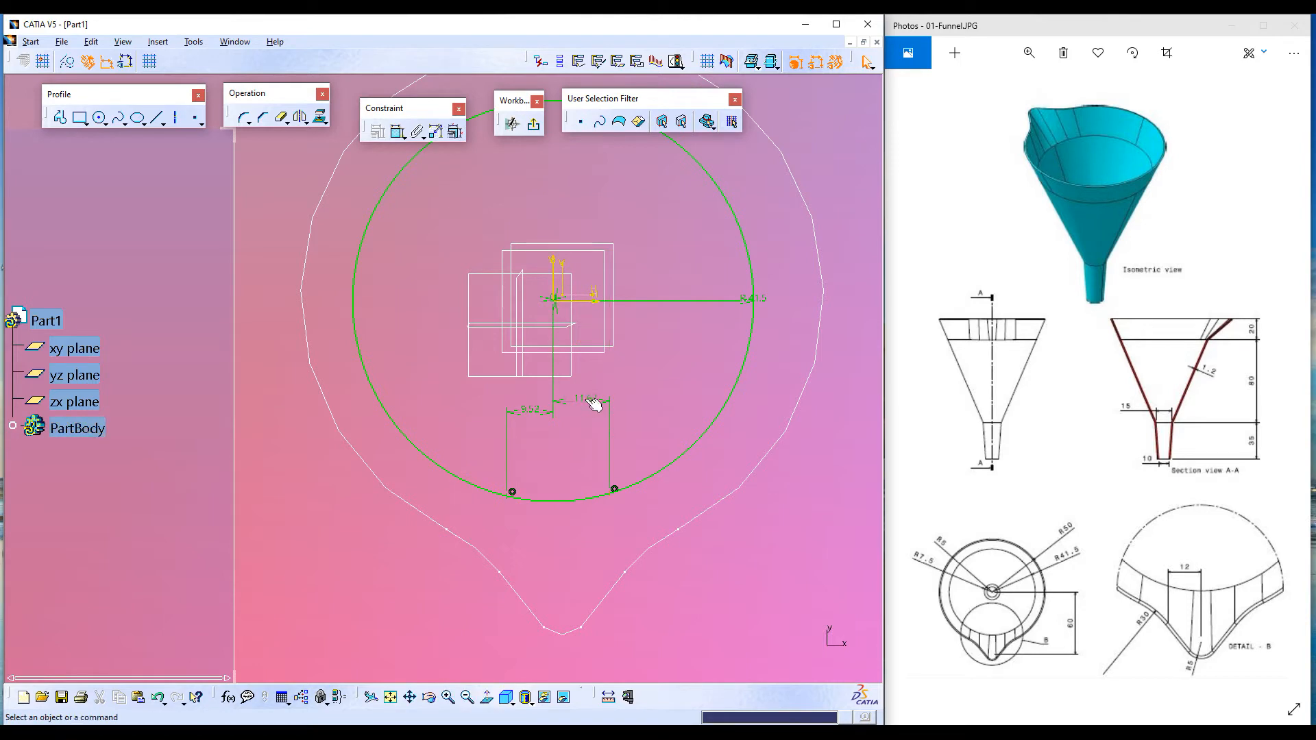
- Set the horizontal distances of both circle points from the vertical axis to 12 mm
double_click(530, 410)
text(1)
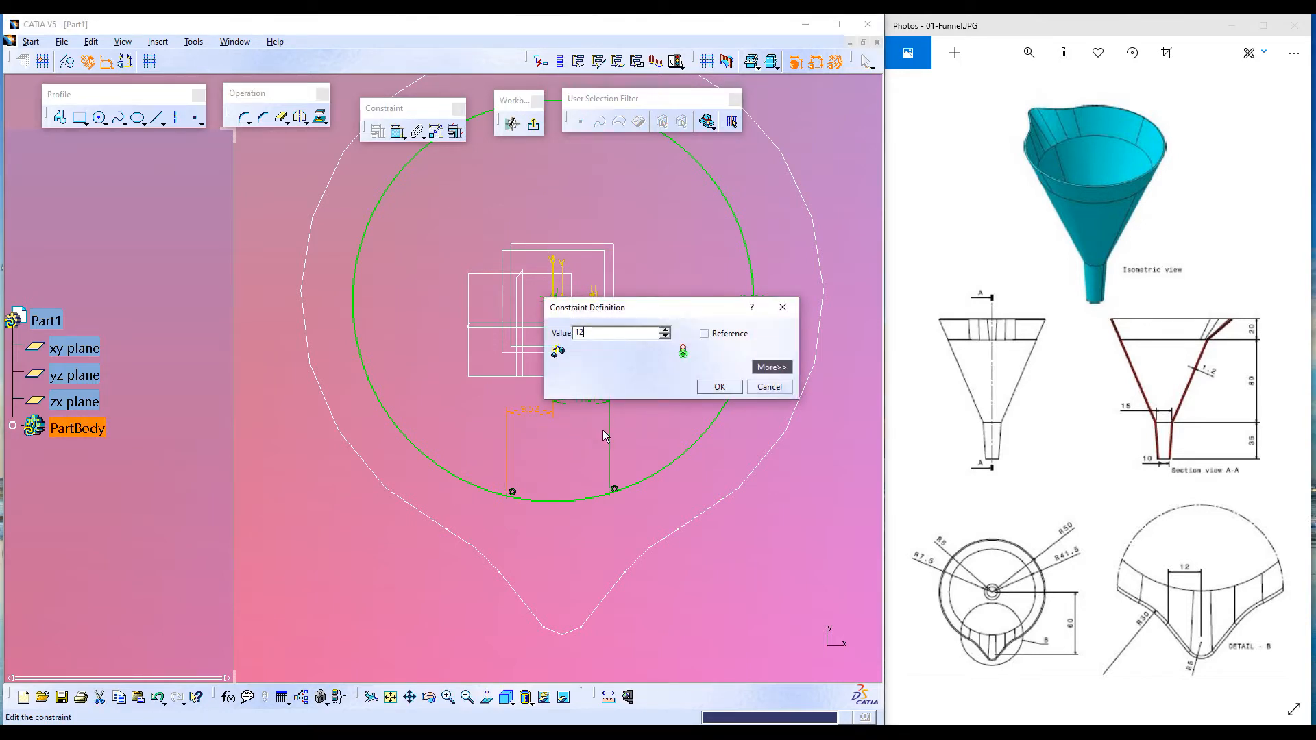
text(2)
click(720, 386)
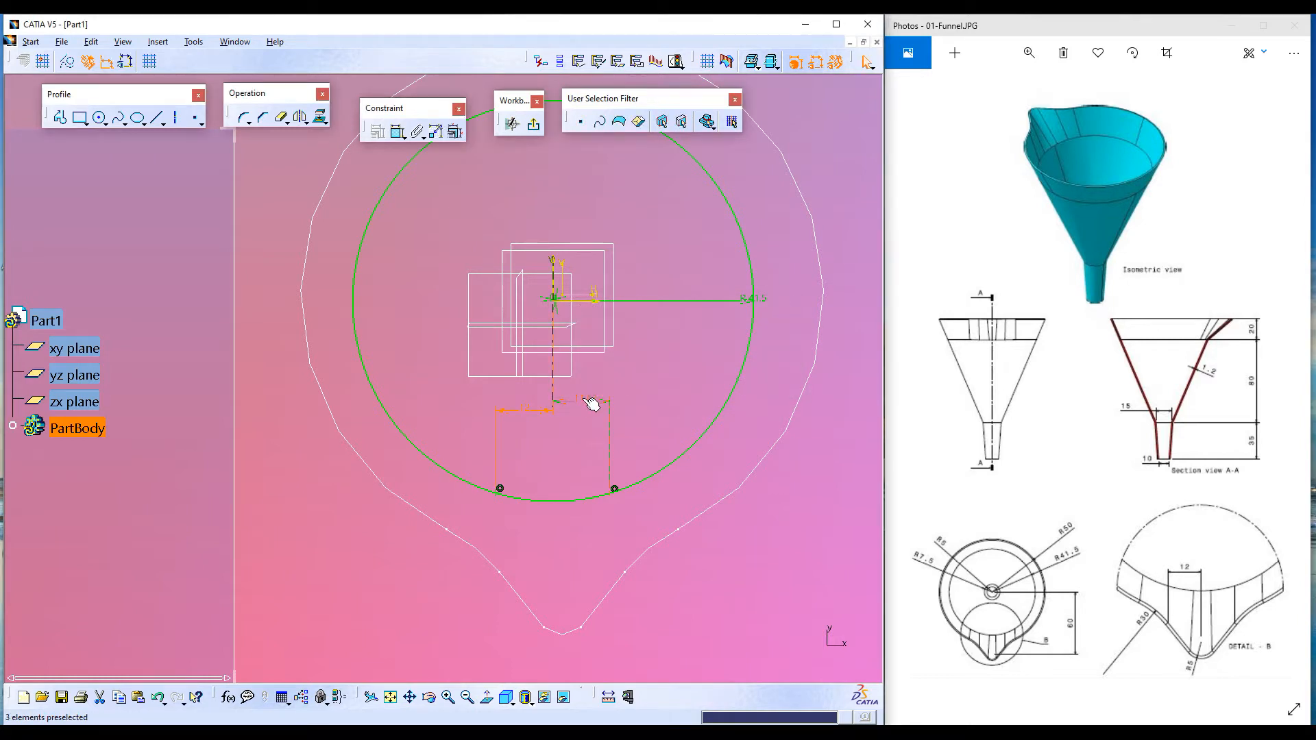
double_click(583, 398)
text(12)
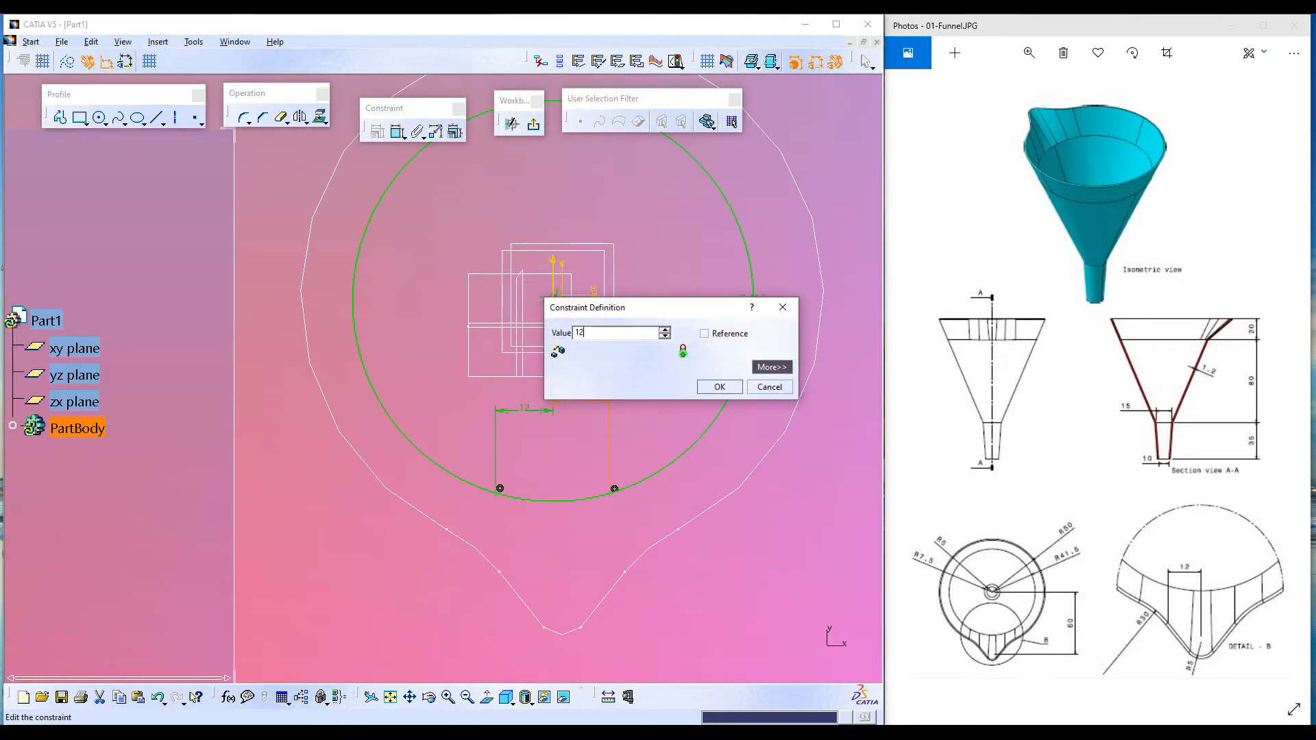
key(Return)
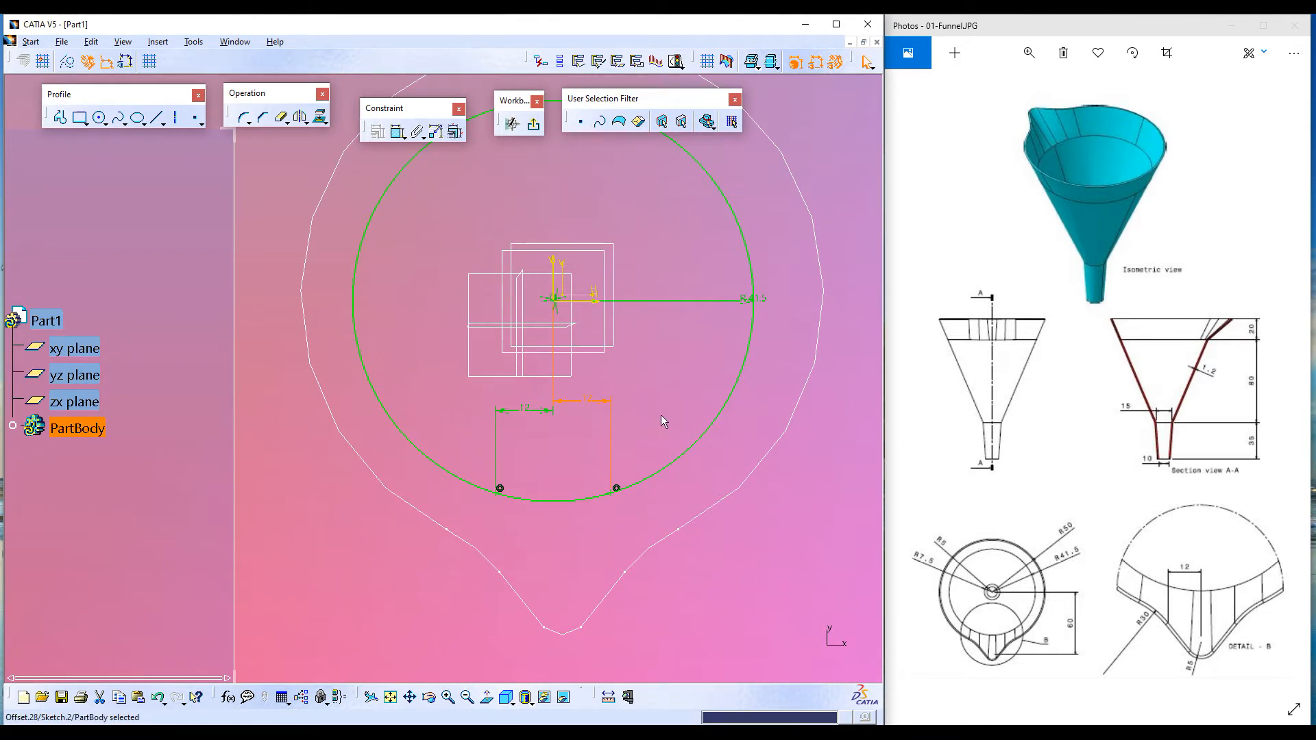
- Finish the 41.5 mm radius circle sketch and return to the 3D model
click(534, 127)
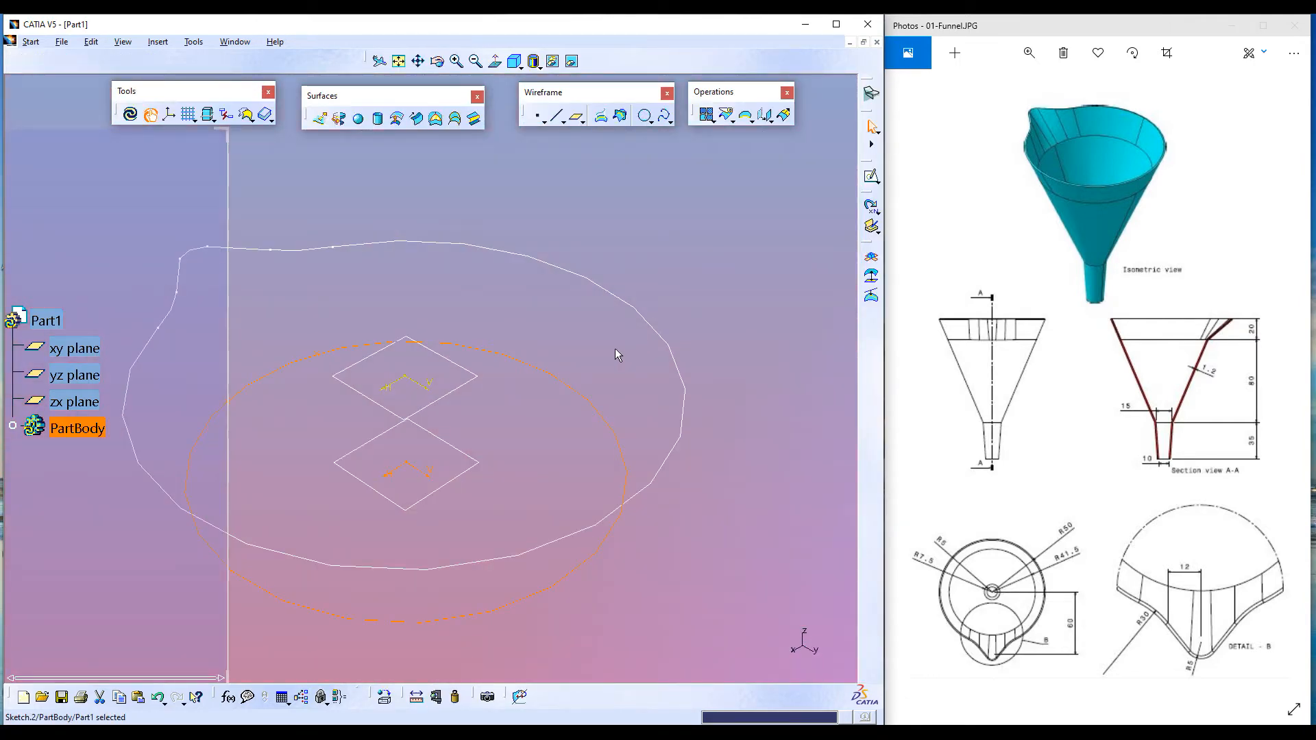
middle_drag(530, 451, 634, 399)
click(617, 381)
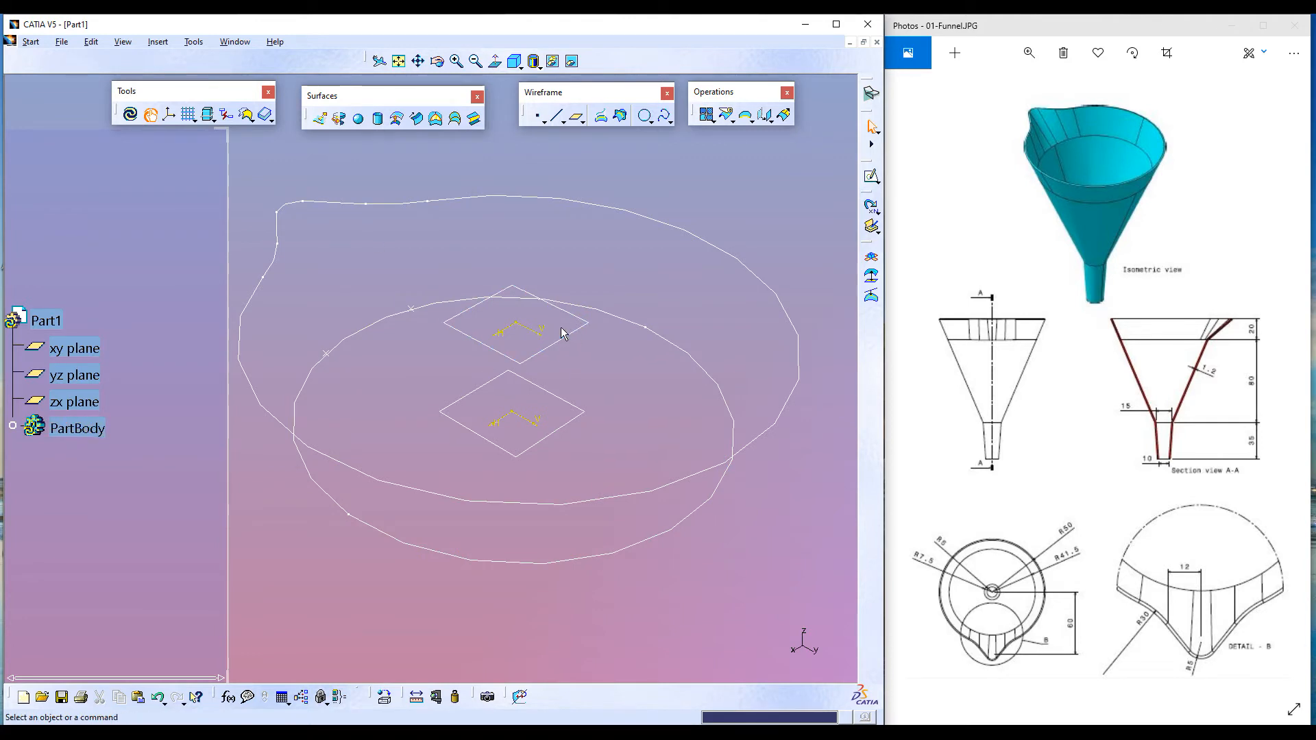
- Create a point-to-point line from the end of the spout tip arc on the rim profile to the matching 12 mm point on the circle
click(559, 117)
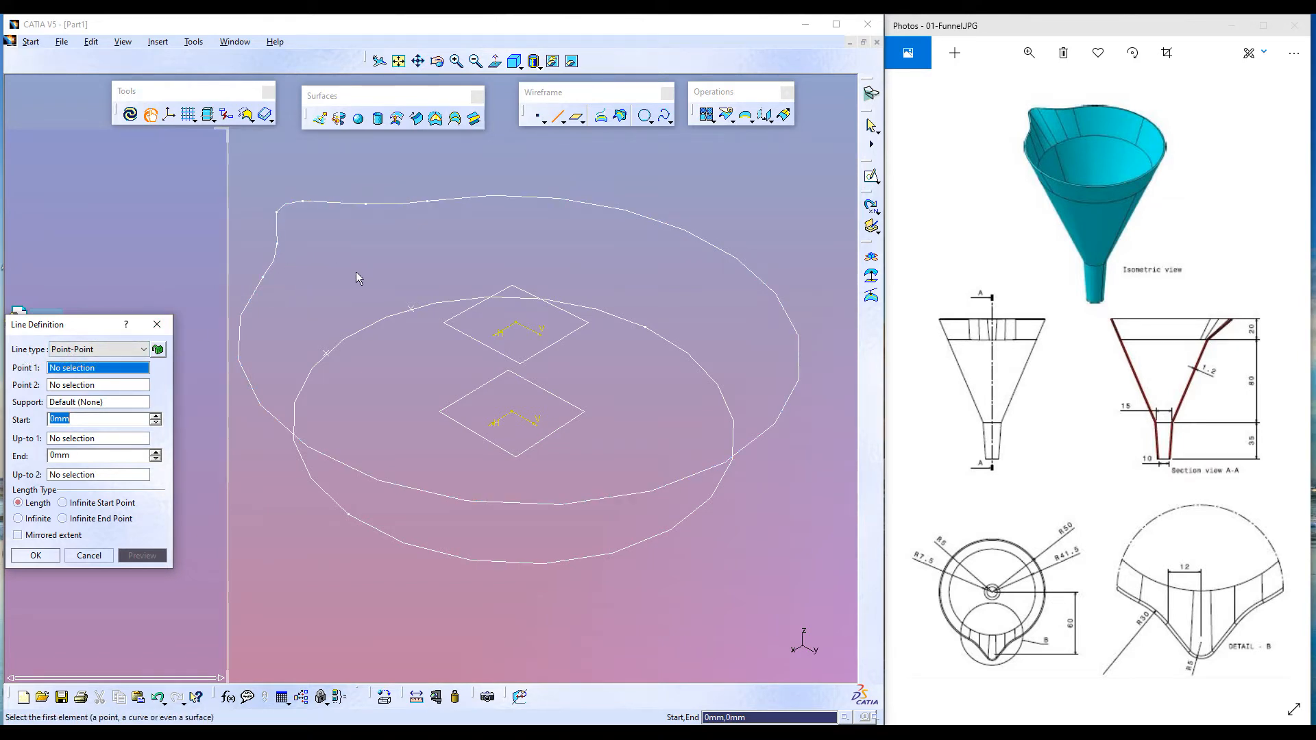
middle_drag(401, 301, 322, 401)
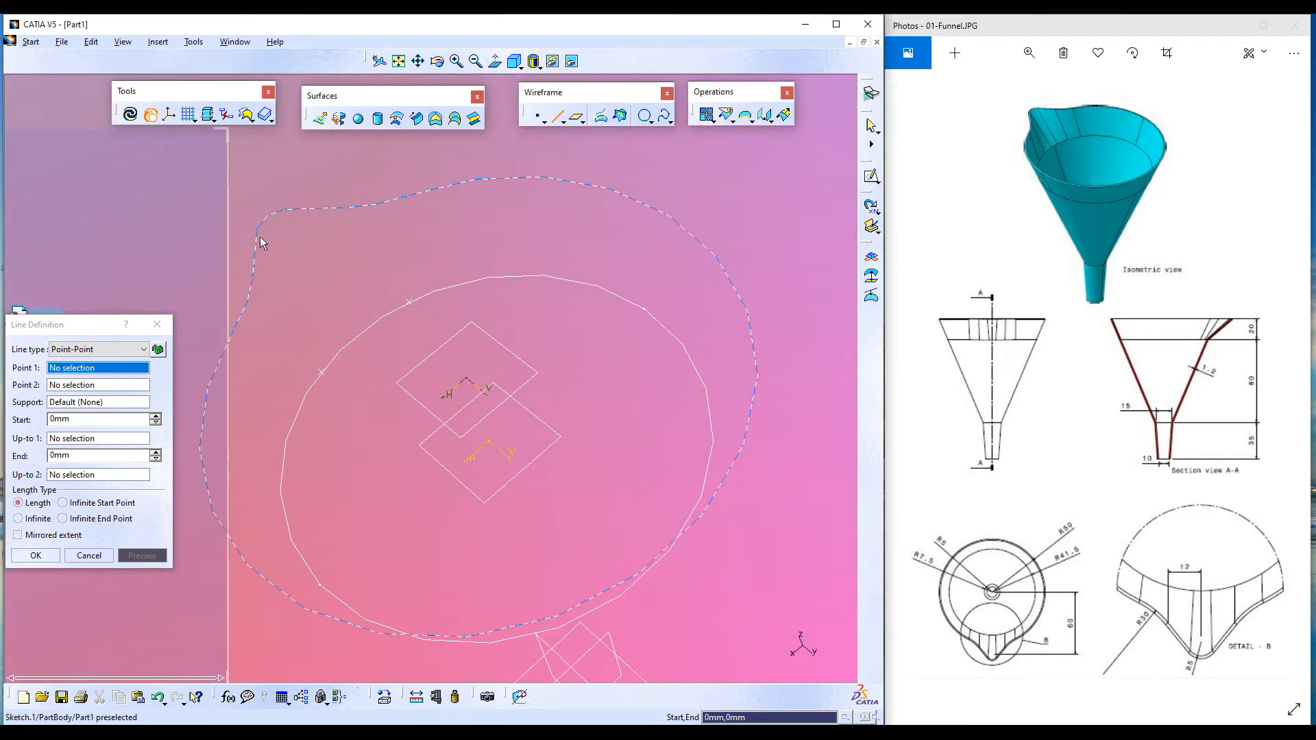
click(258, 284)
click(322, 372)
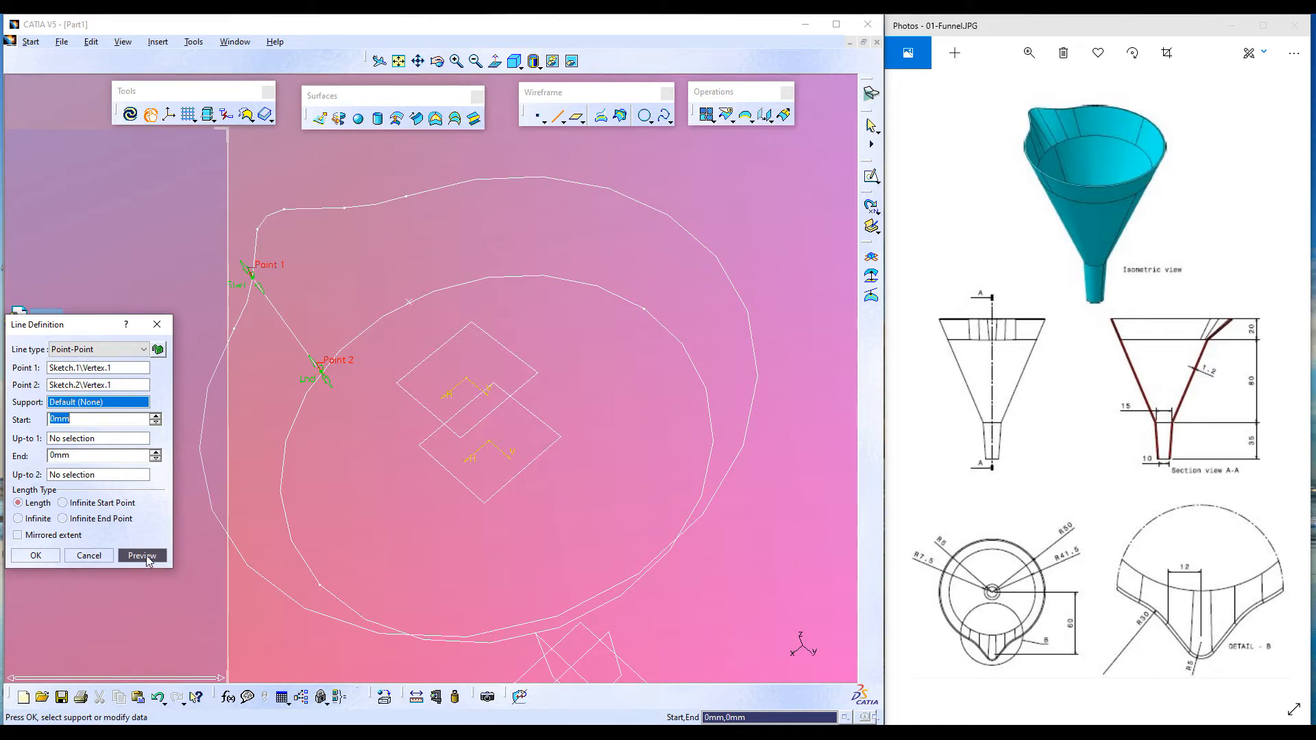
click(34, 557)
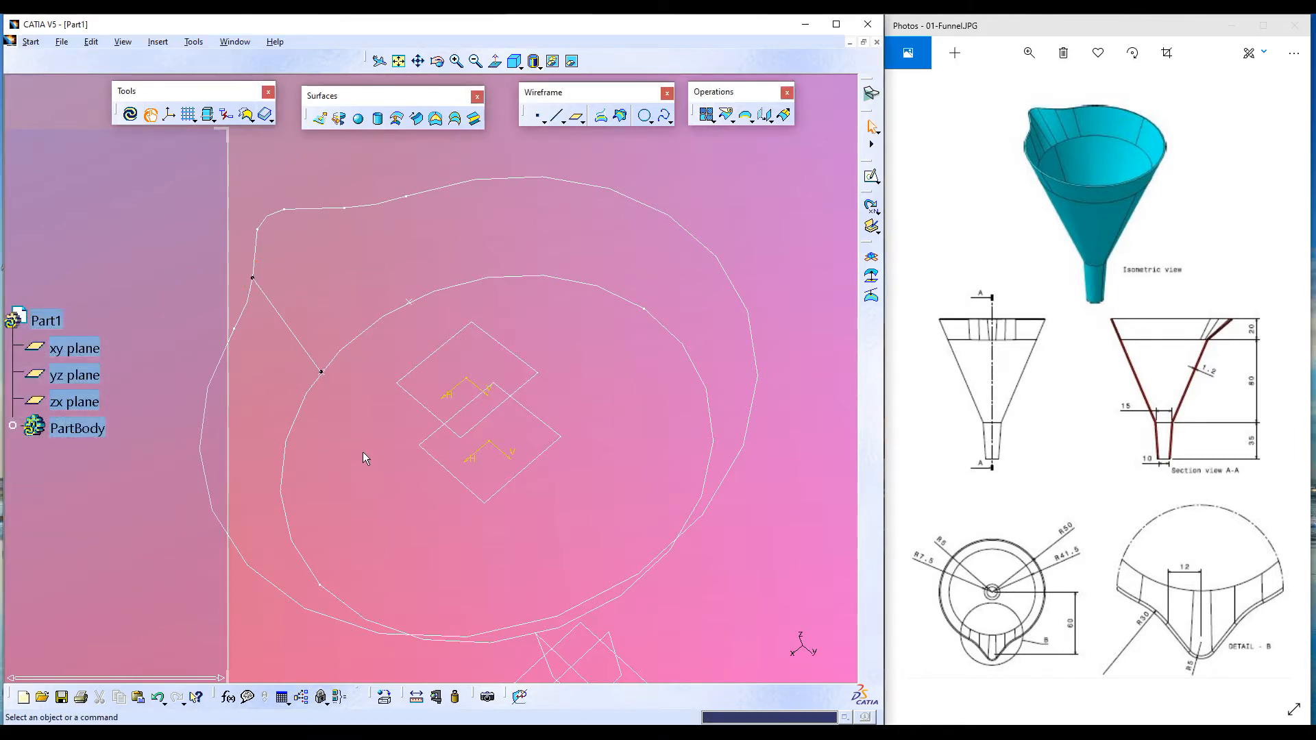
- Start a multi-sections surface with the spouted rim profile as first section and move its closing point to the vertex on the spout's opposite flank
middle_drag(364, 415, 425, 362)
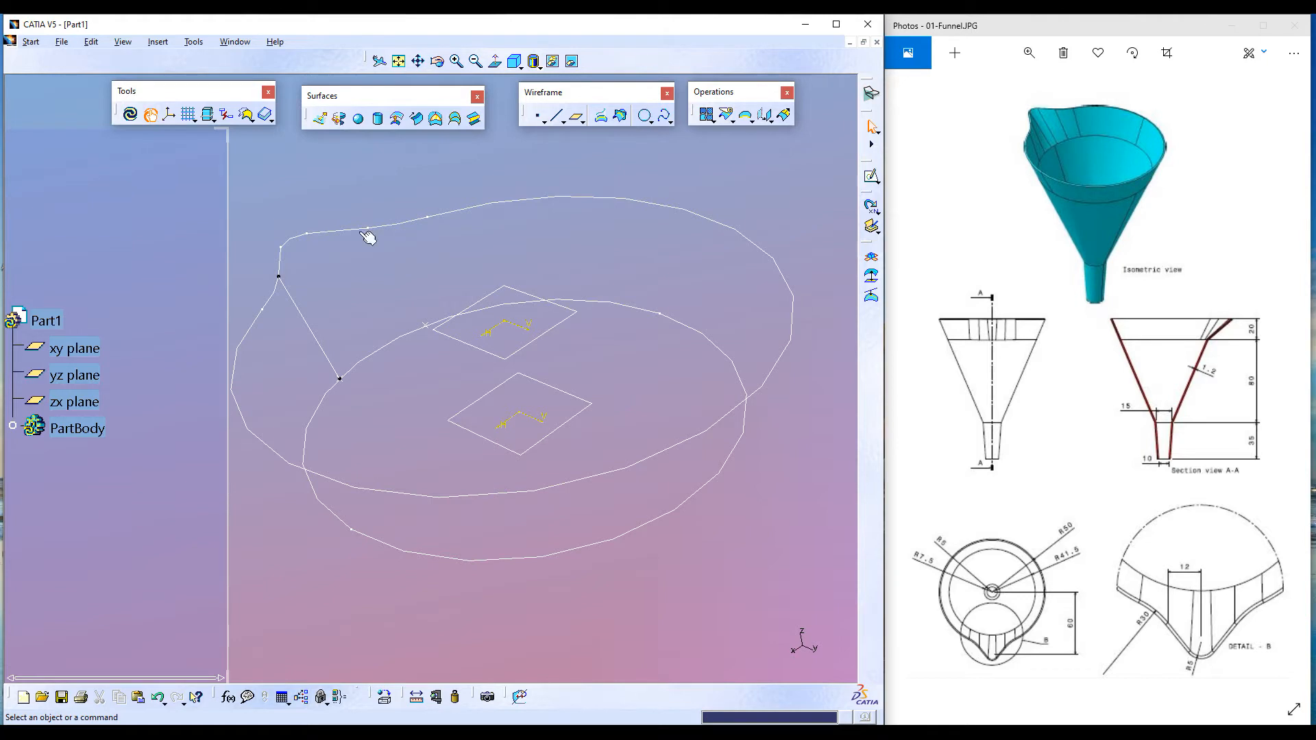
drag(392, 90, 389, 96)
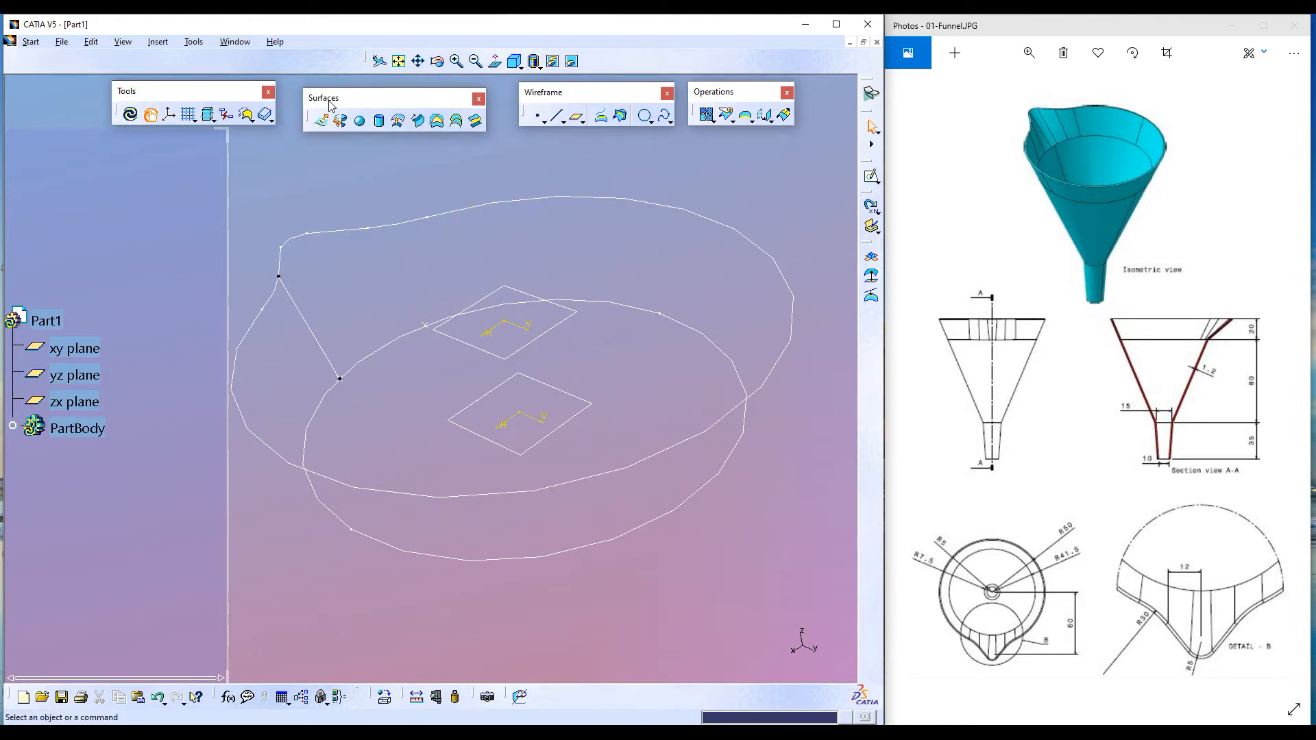
click(458, 123)
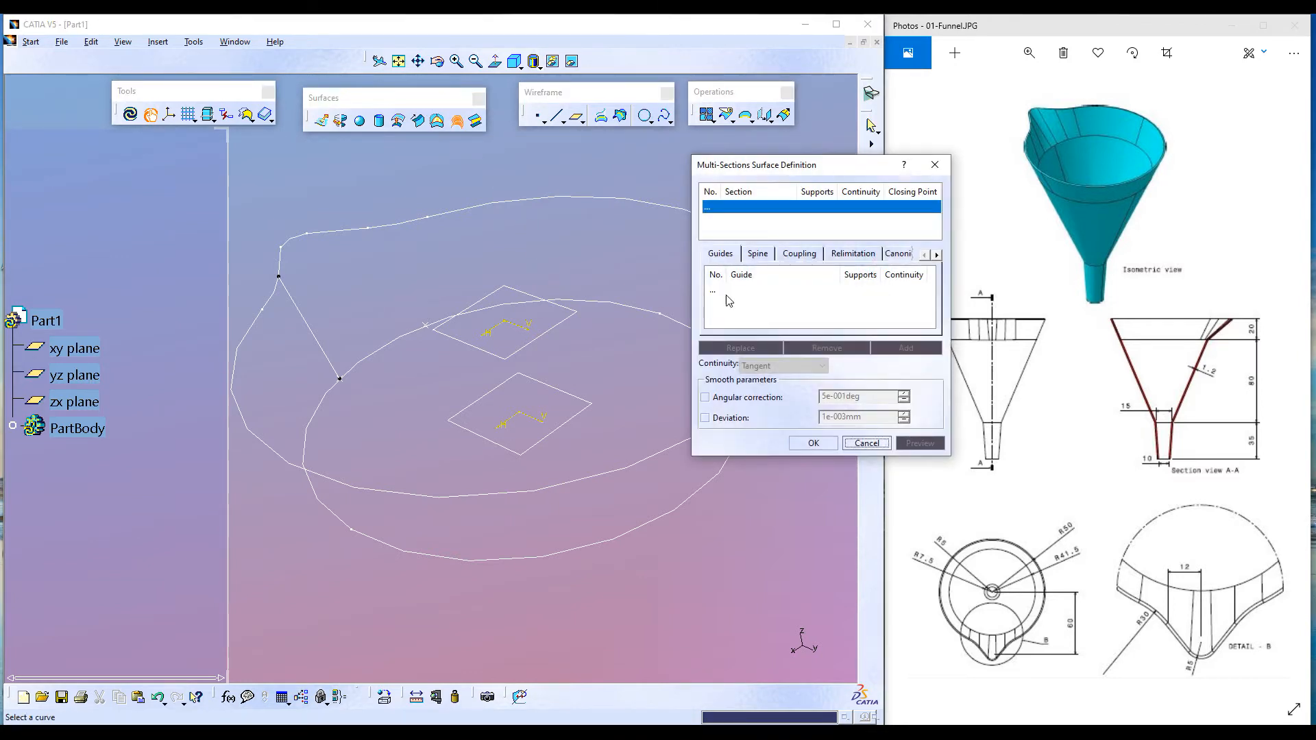
drag(846, 167, 752, 267)
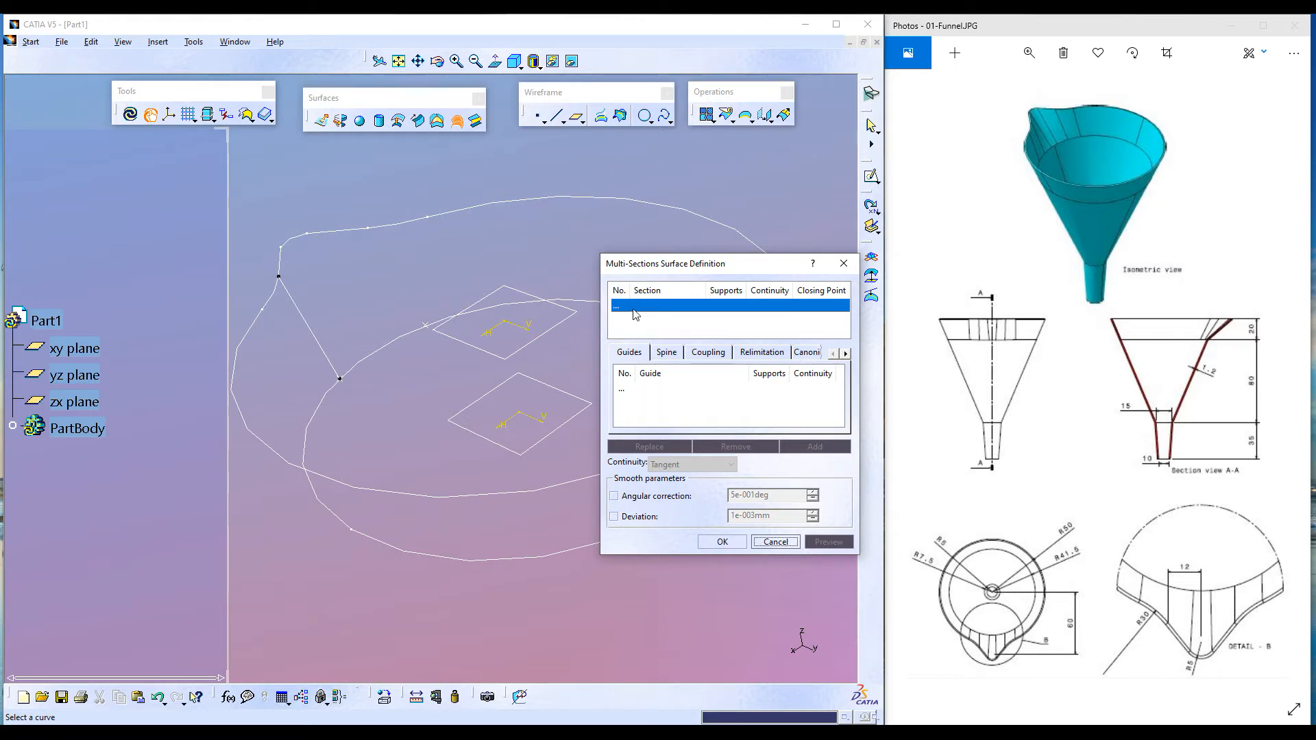
drag(677, 268, 741, 190)
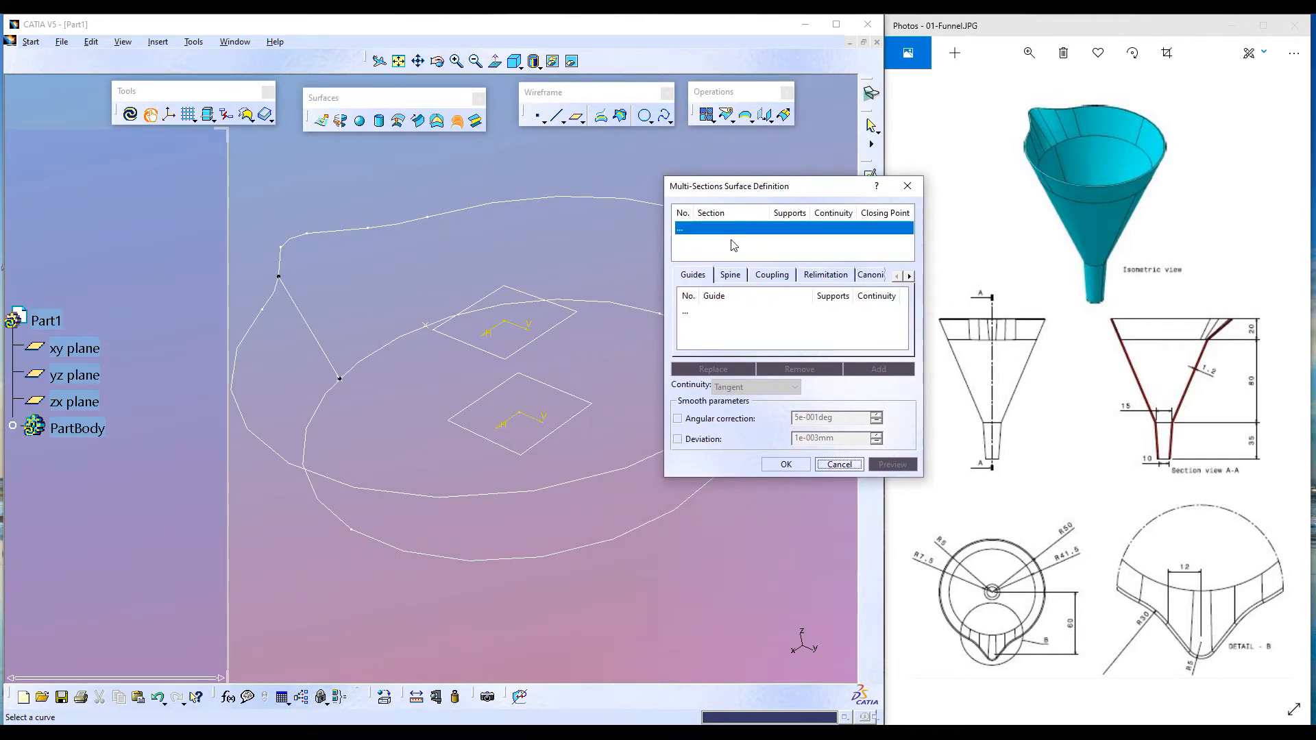
click(541, 199)
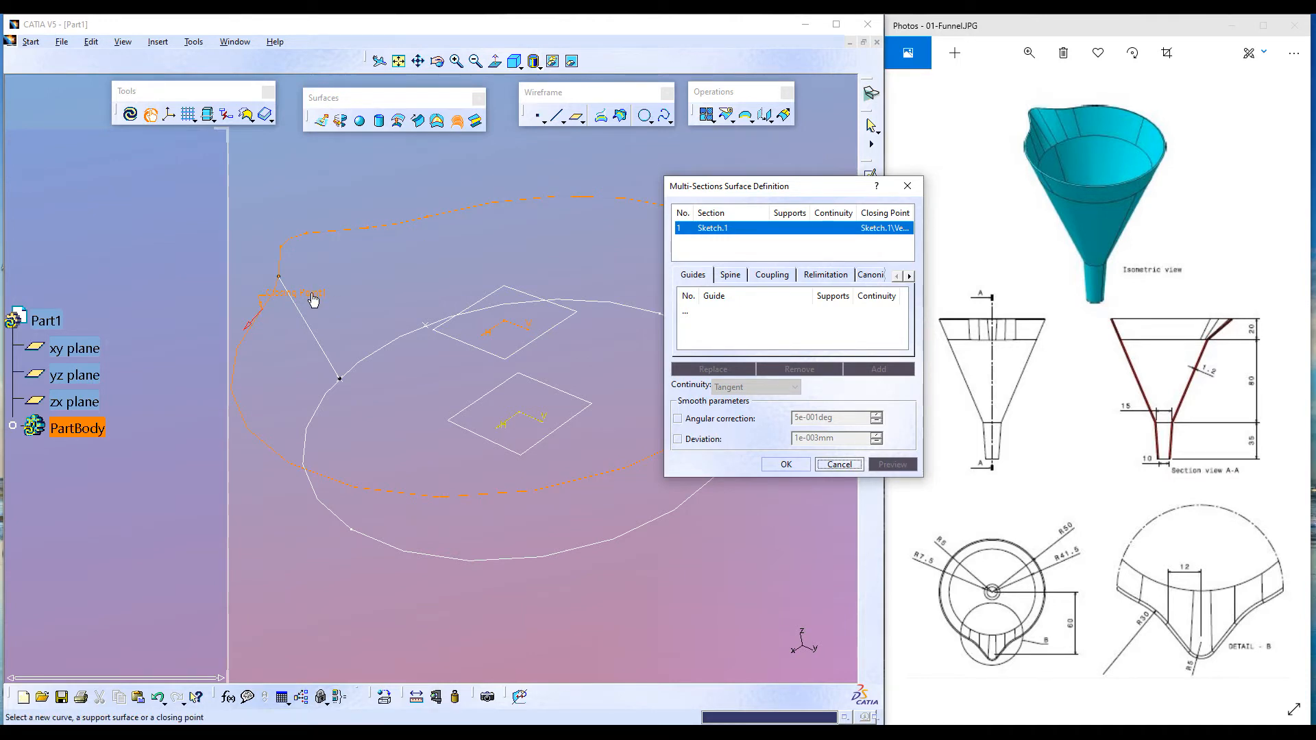
right_click(313, 299)
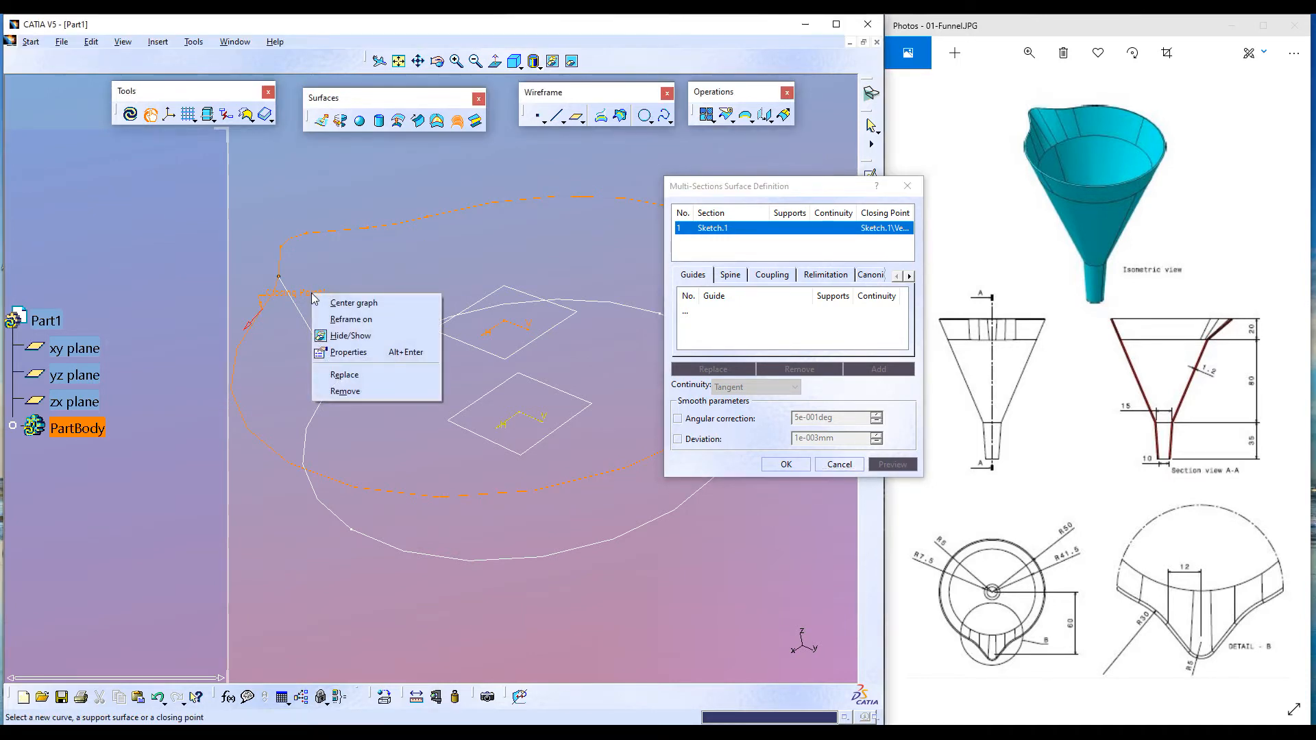
click(345, 375)
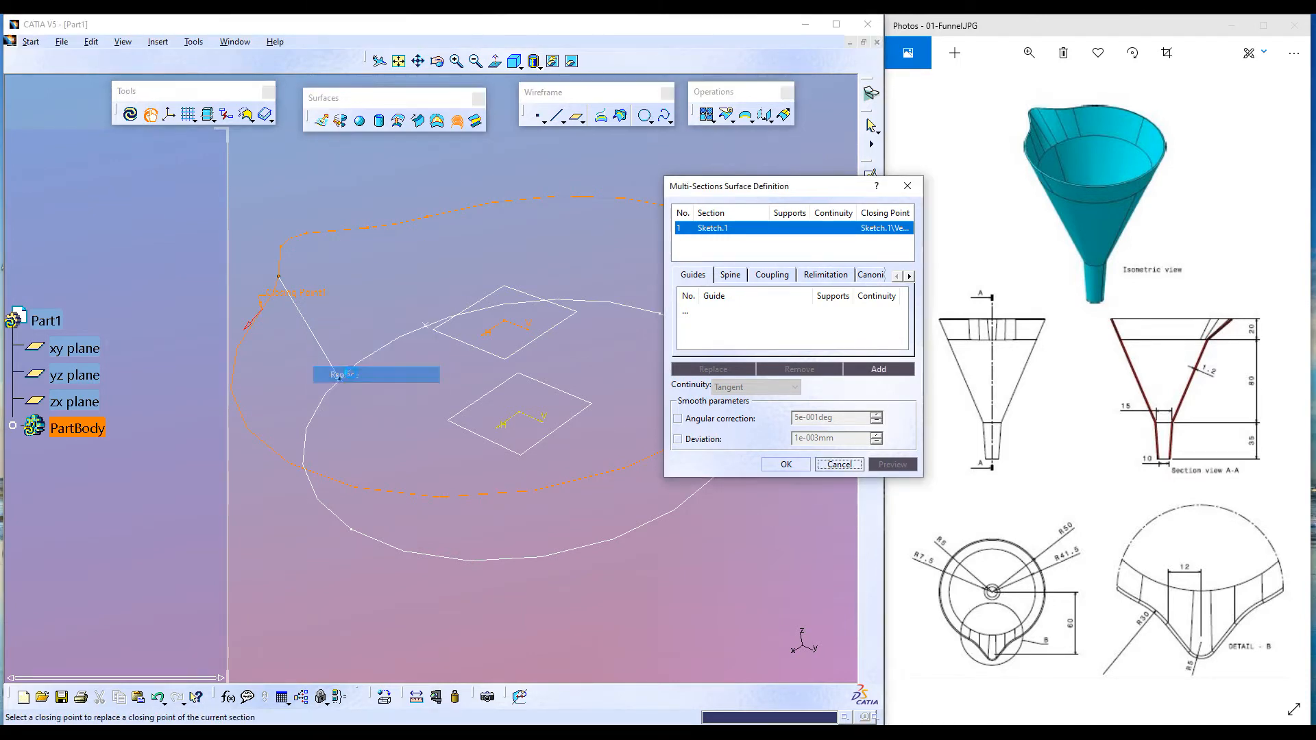
click(371, 229)
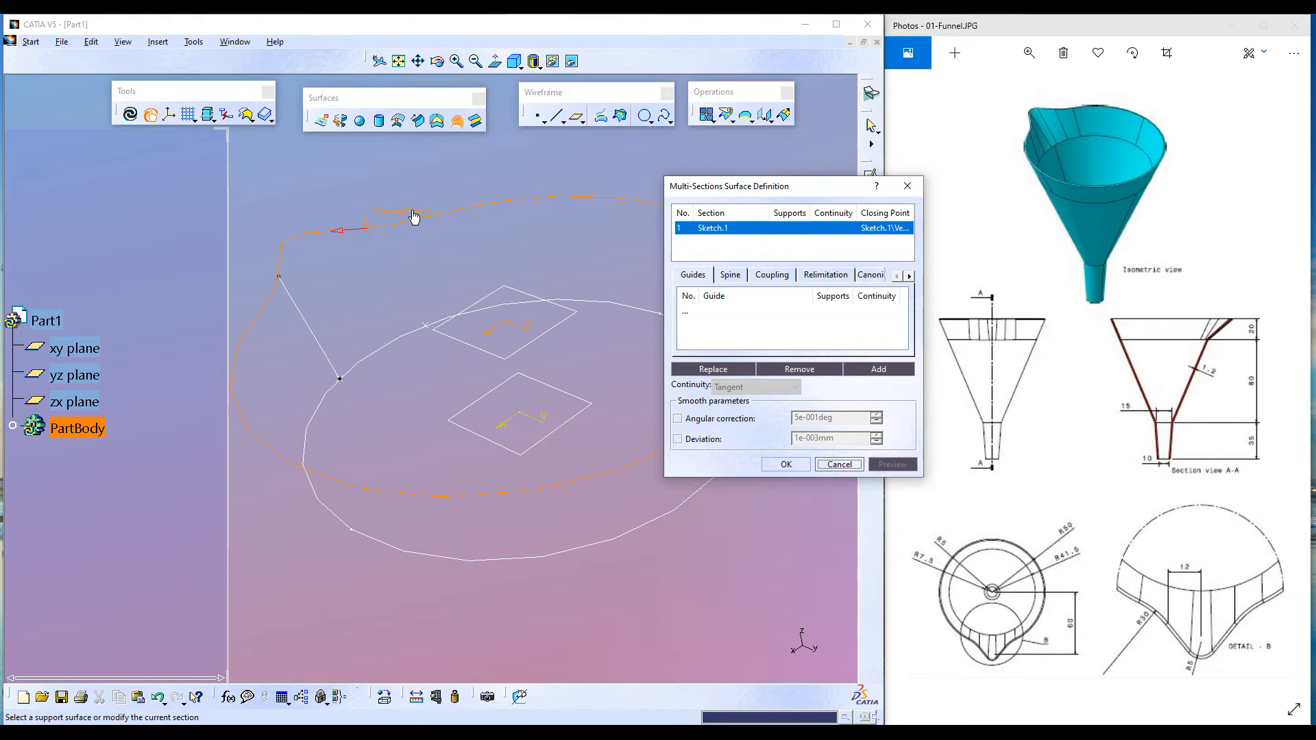
- Add the lower circle as the second section and replace its closing point with the circle's 12 mm point not used by the line
click(737, 251)
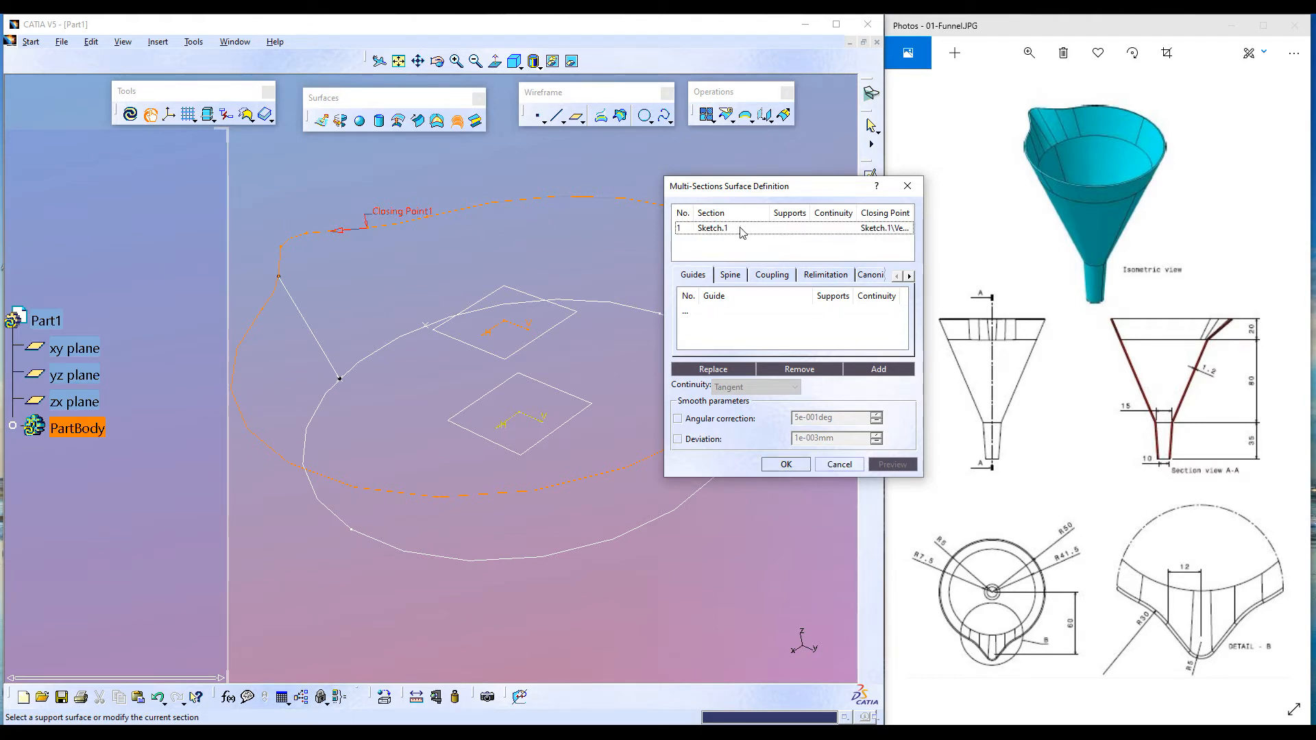
click(740, 229)
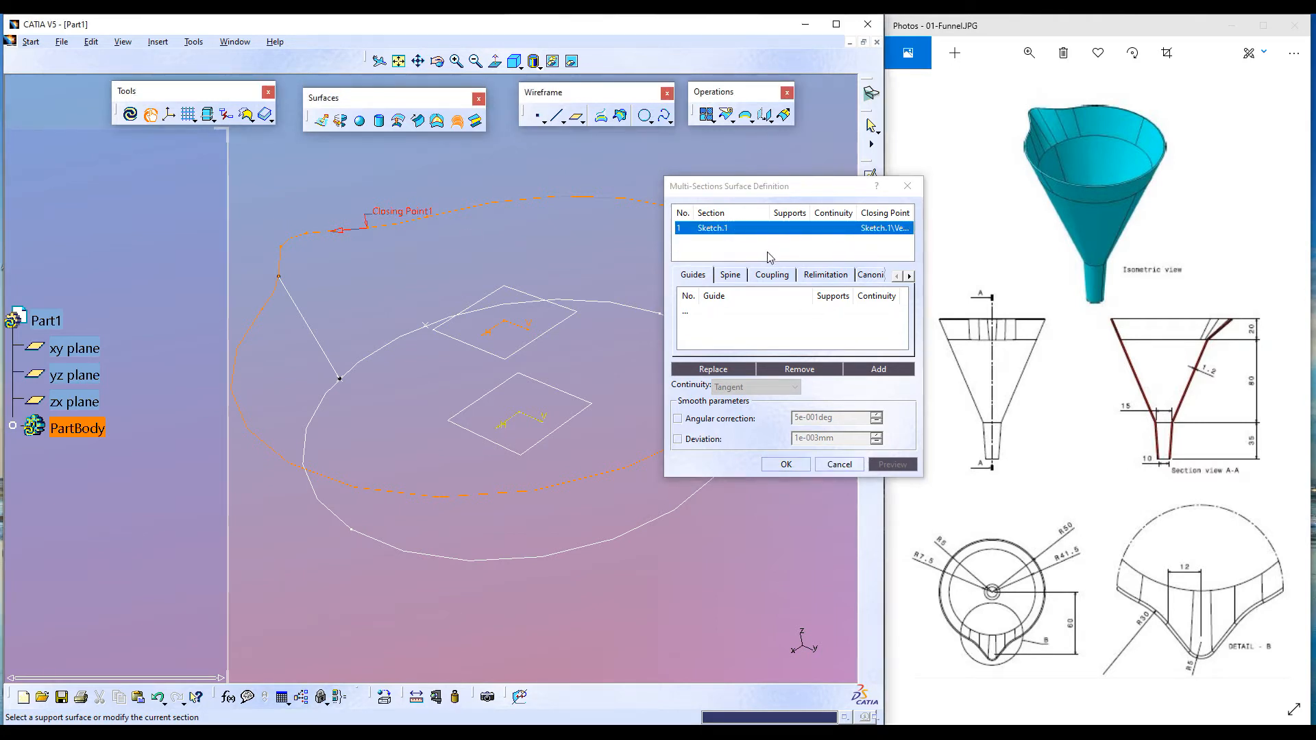
click(874, 371)
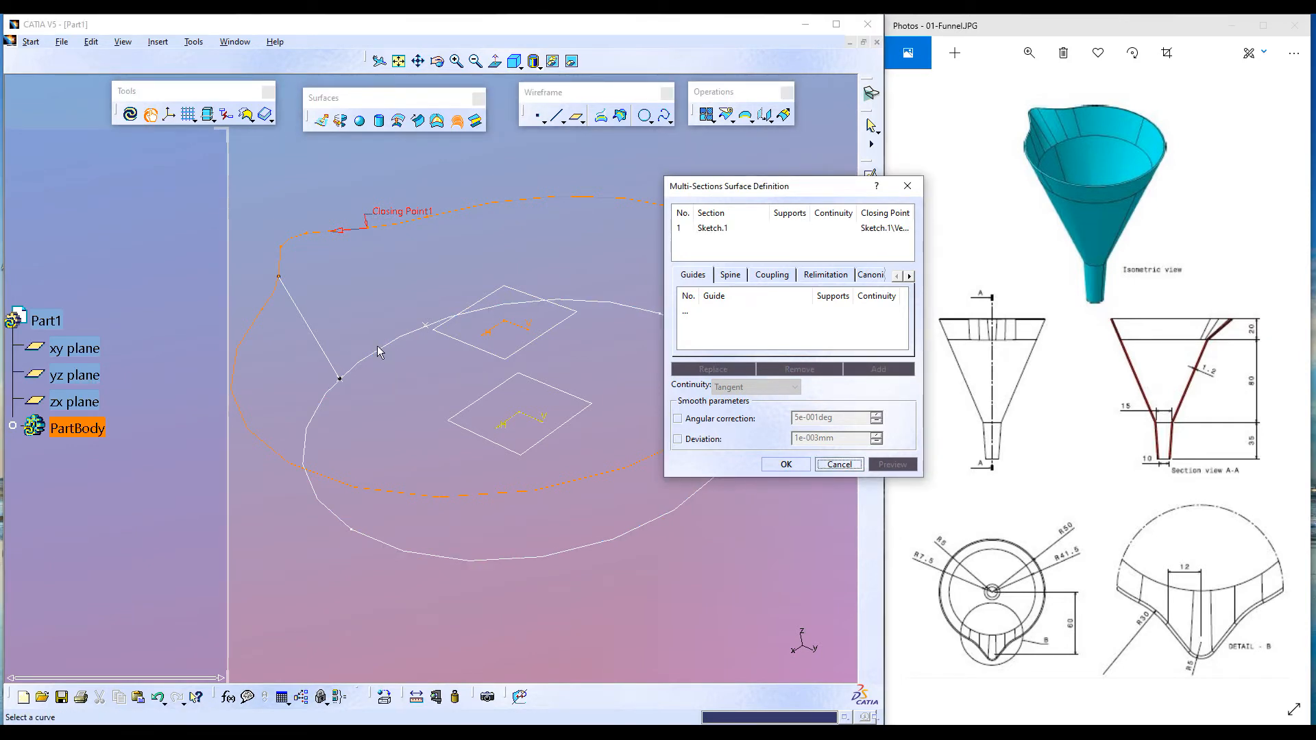
click(379, 352)
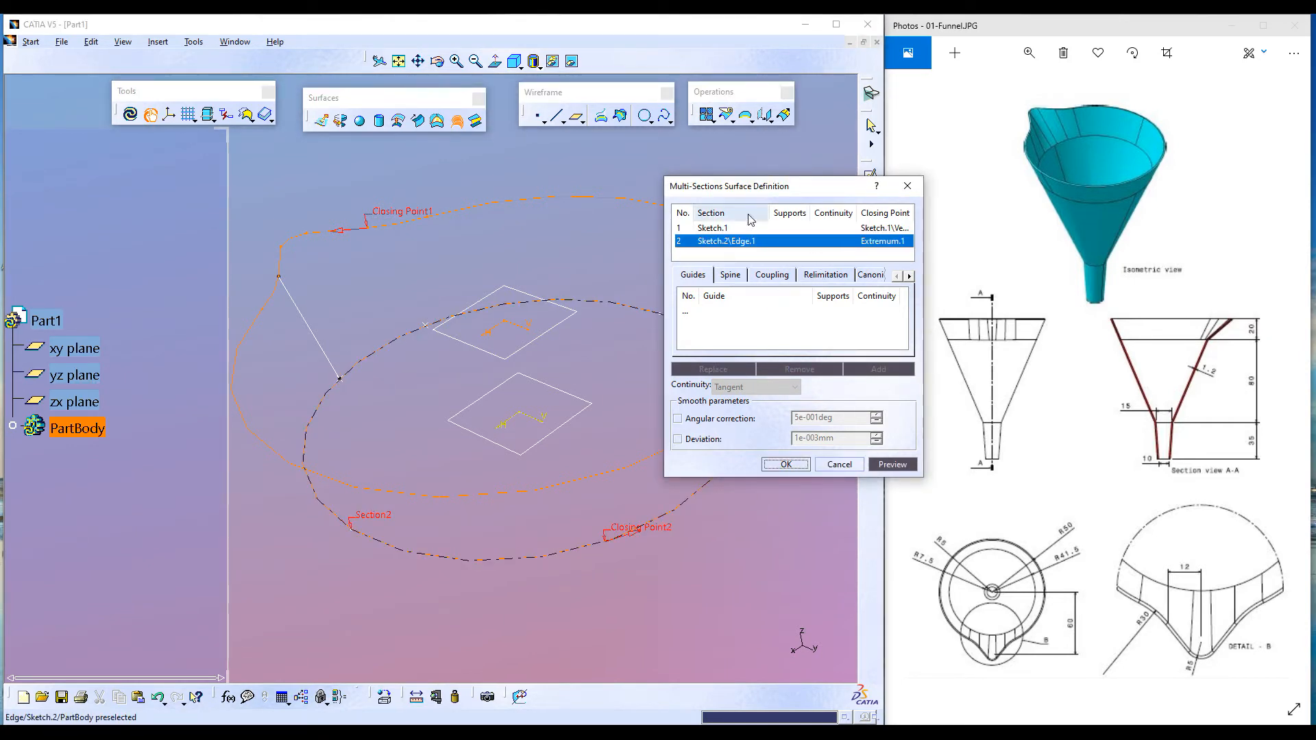
right_click(619, 536)
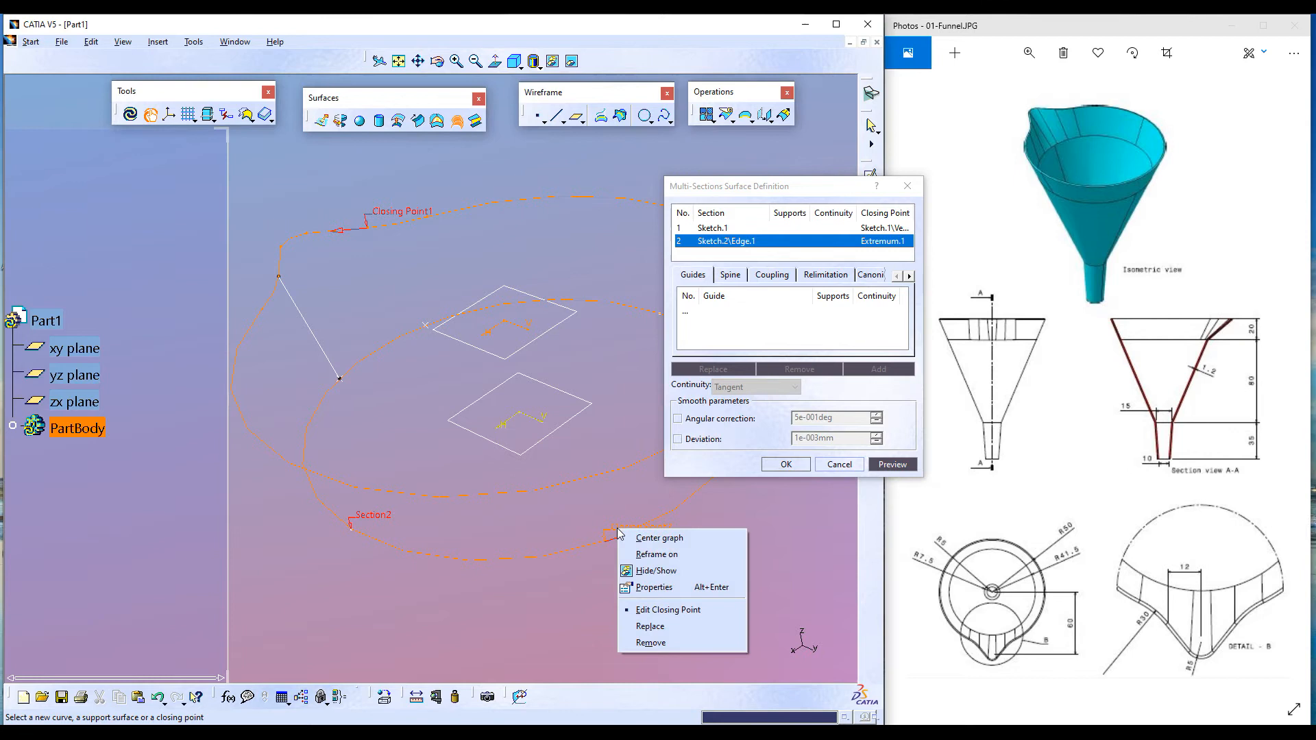
click(647, 626)
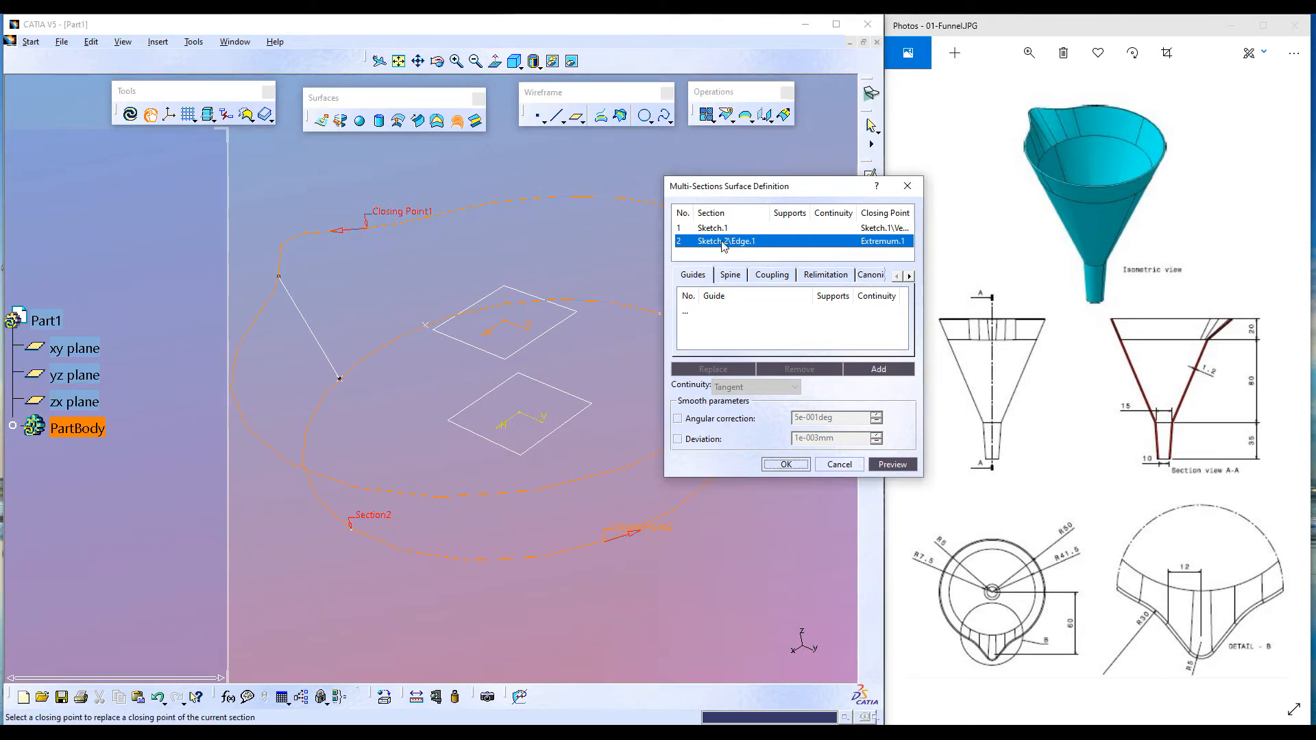
click(425, 325)
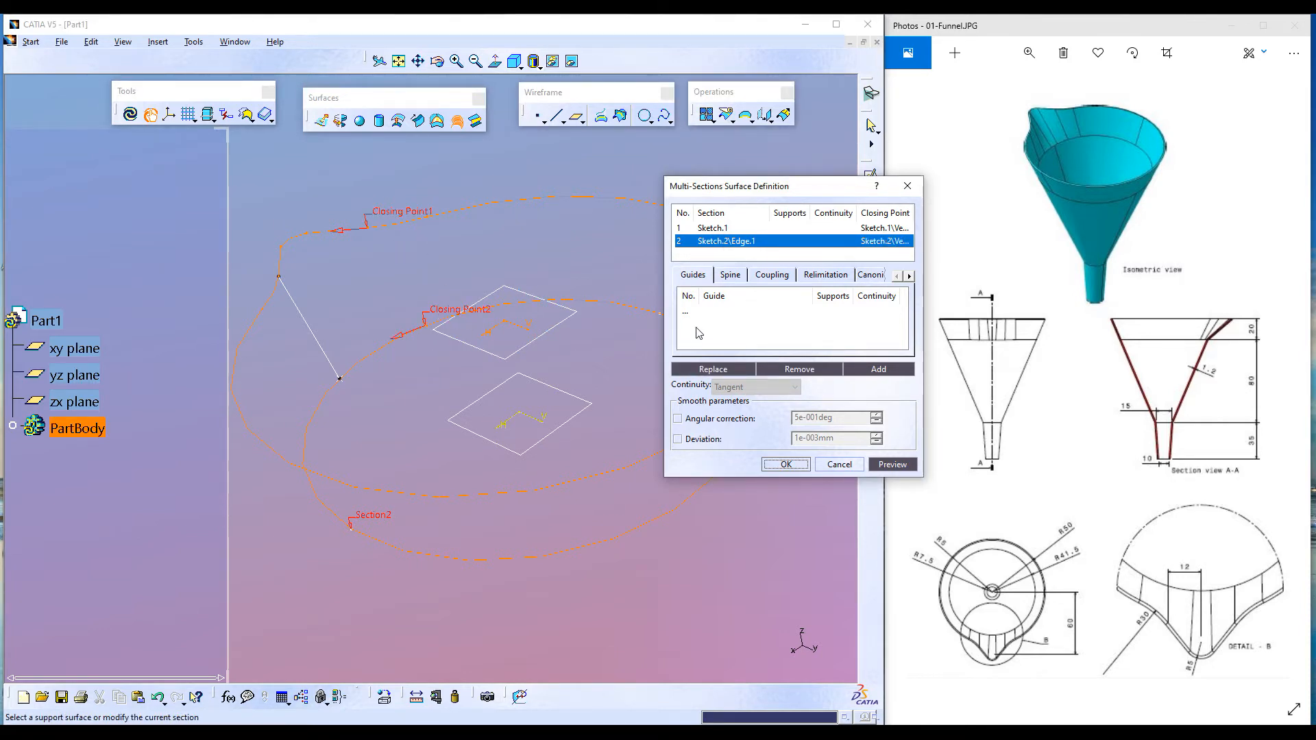
- Use the connecting line as guide, preview the multi-sections surface and create it
click(720, 317)
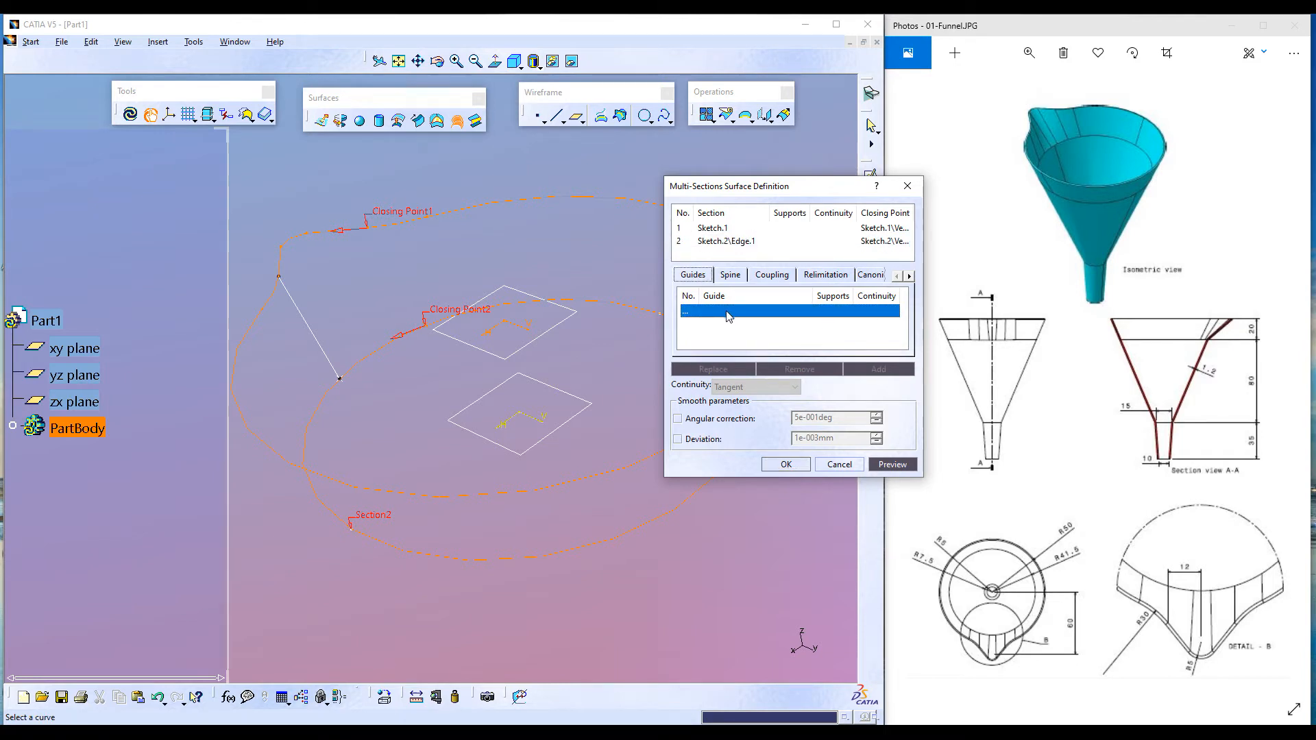
click(314, 332)
click(891, 464)
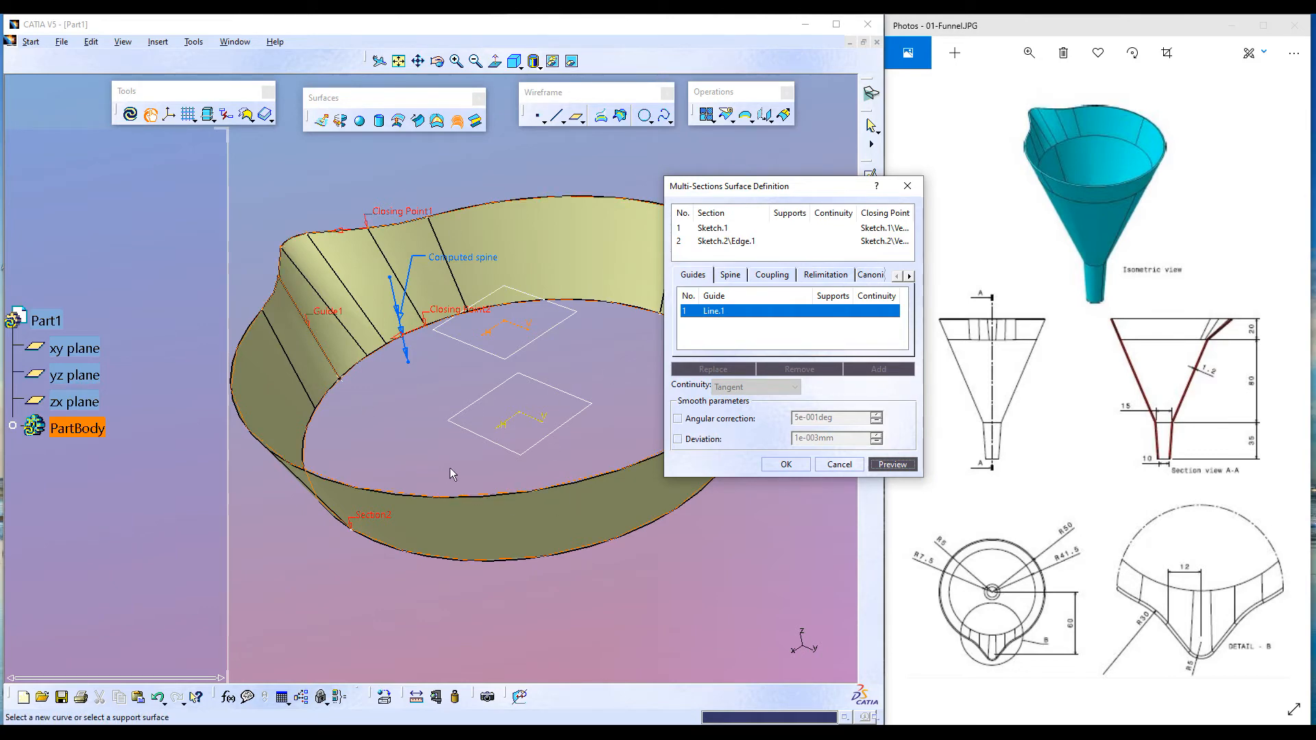
middle_drag(591, 385, 617, 487)
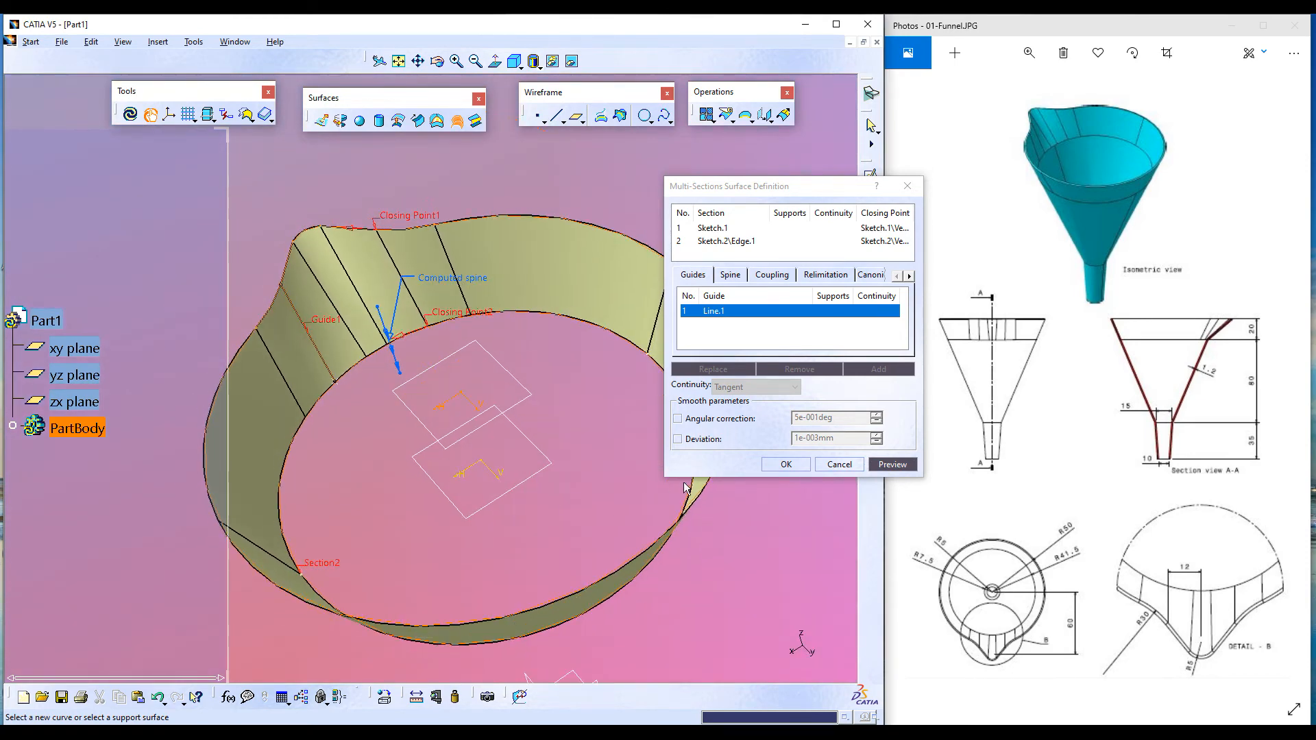
click(794, 466)
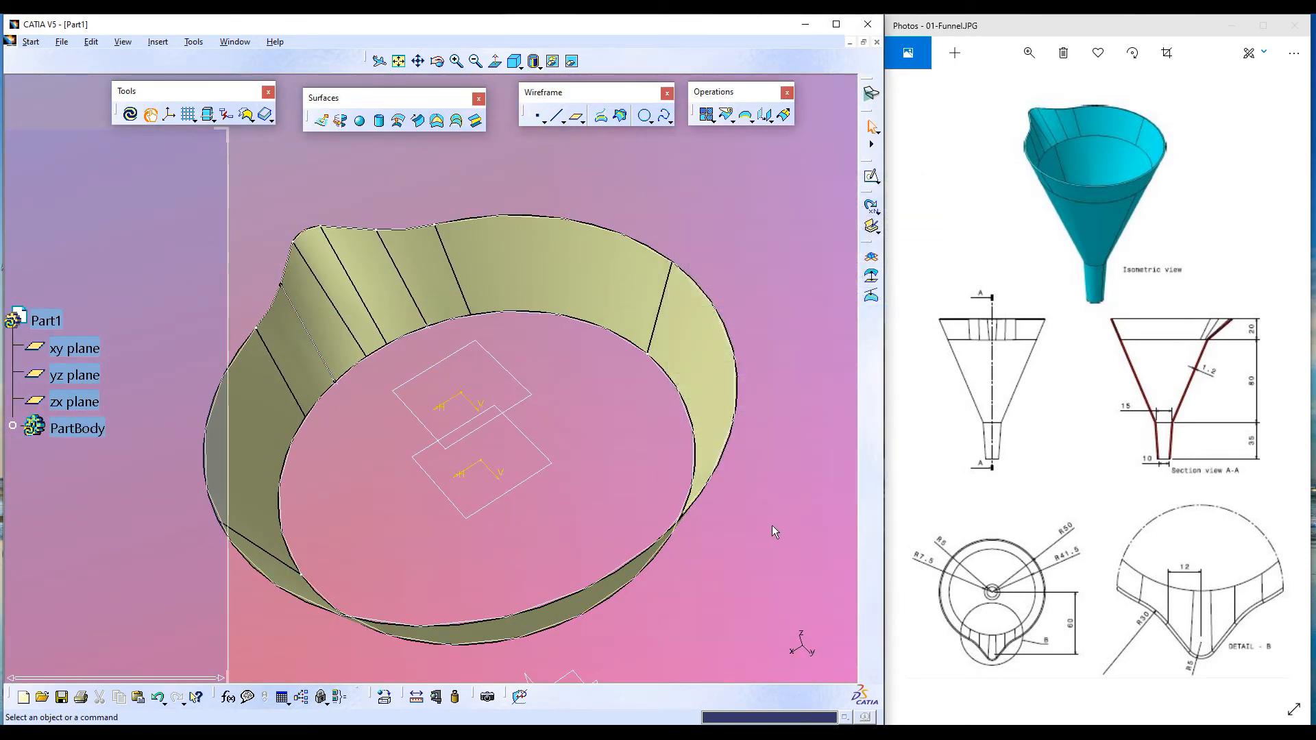
- Start a sketch on the yz plane
click(399, 61)
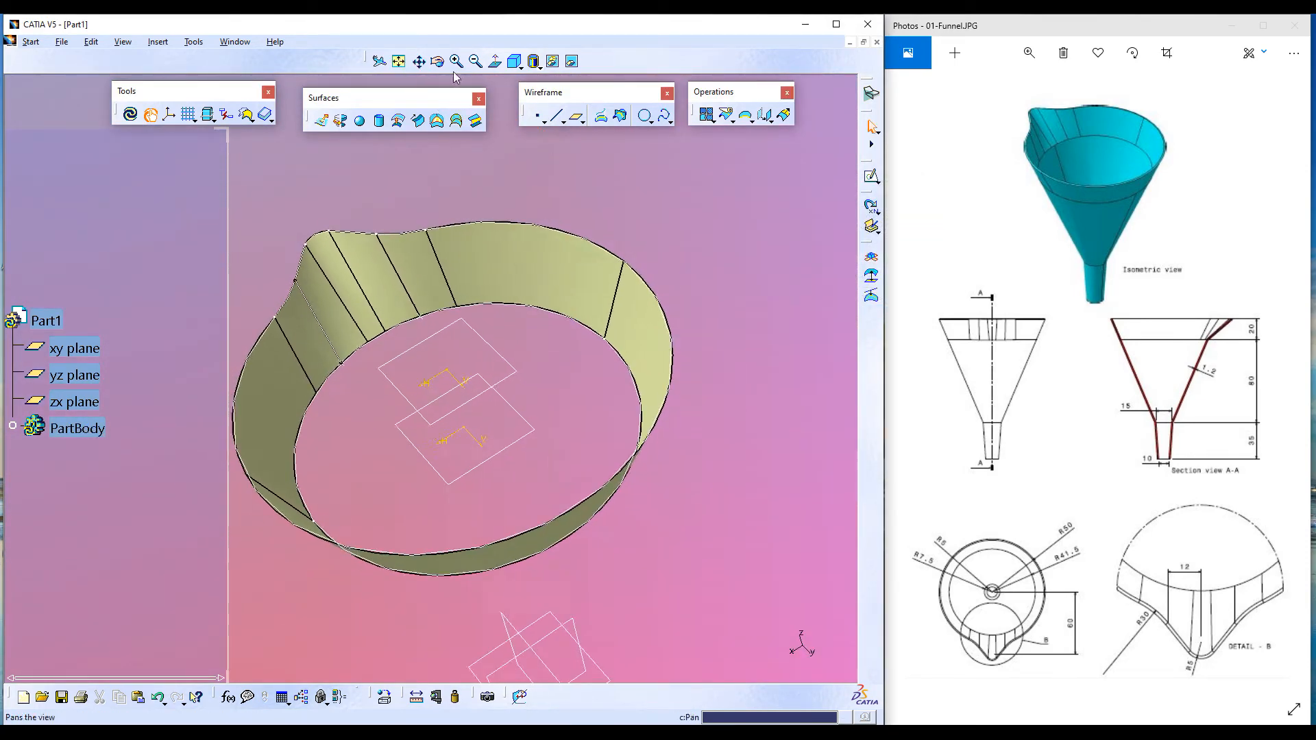
click(514, 61)
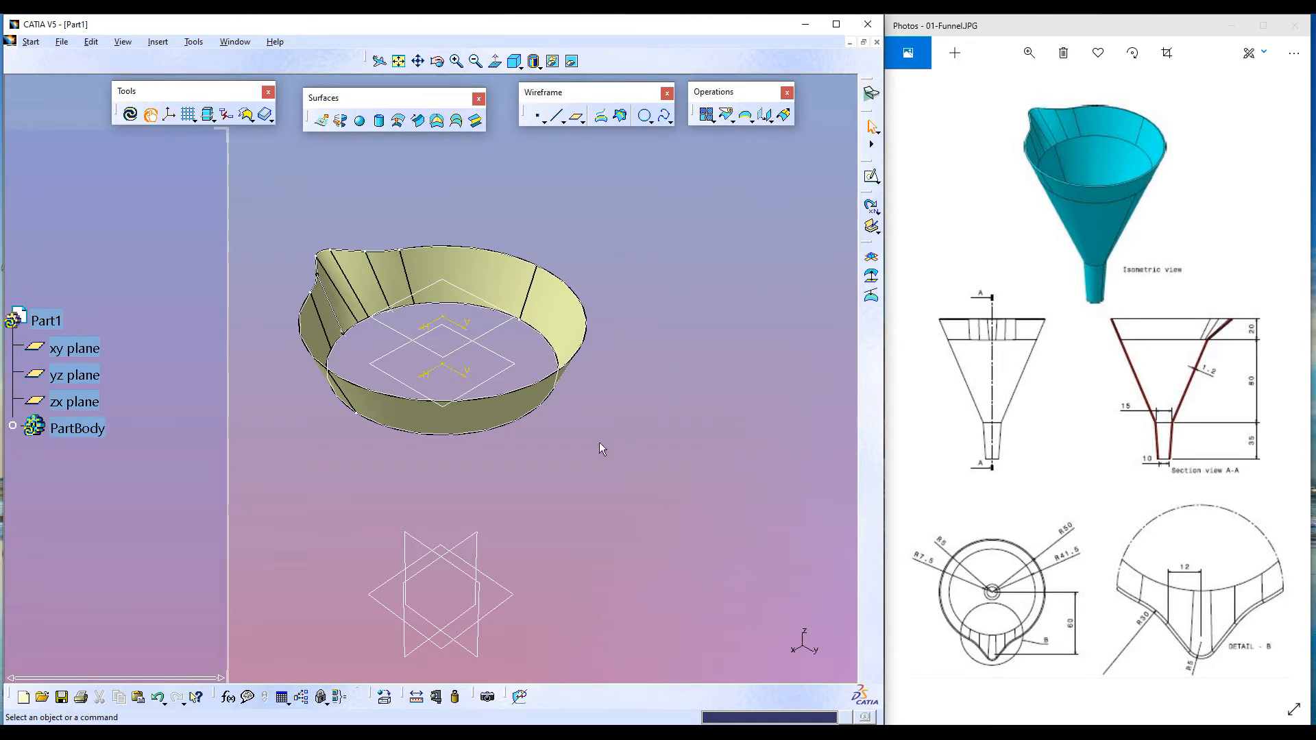
click(428, 548)
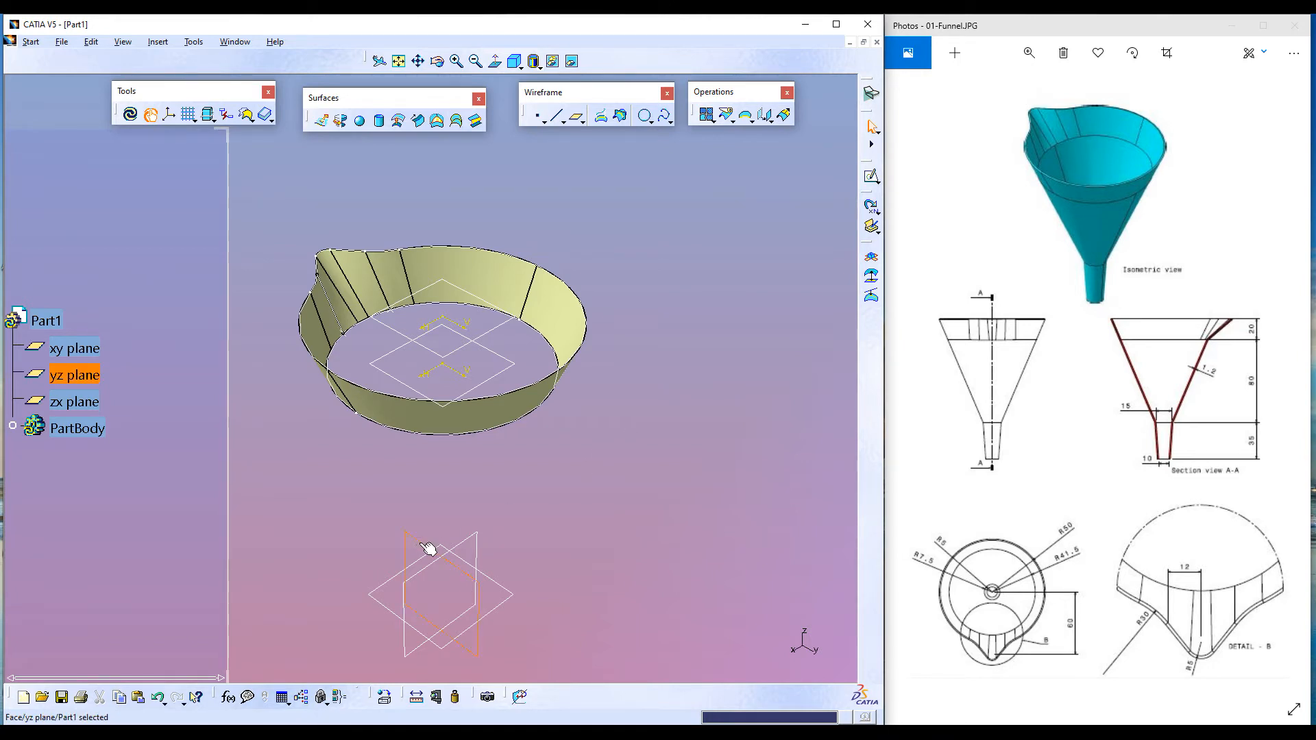
click(873, 180)
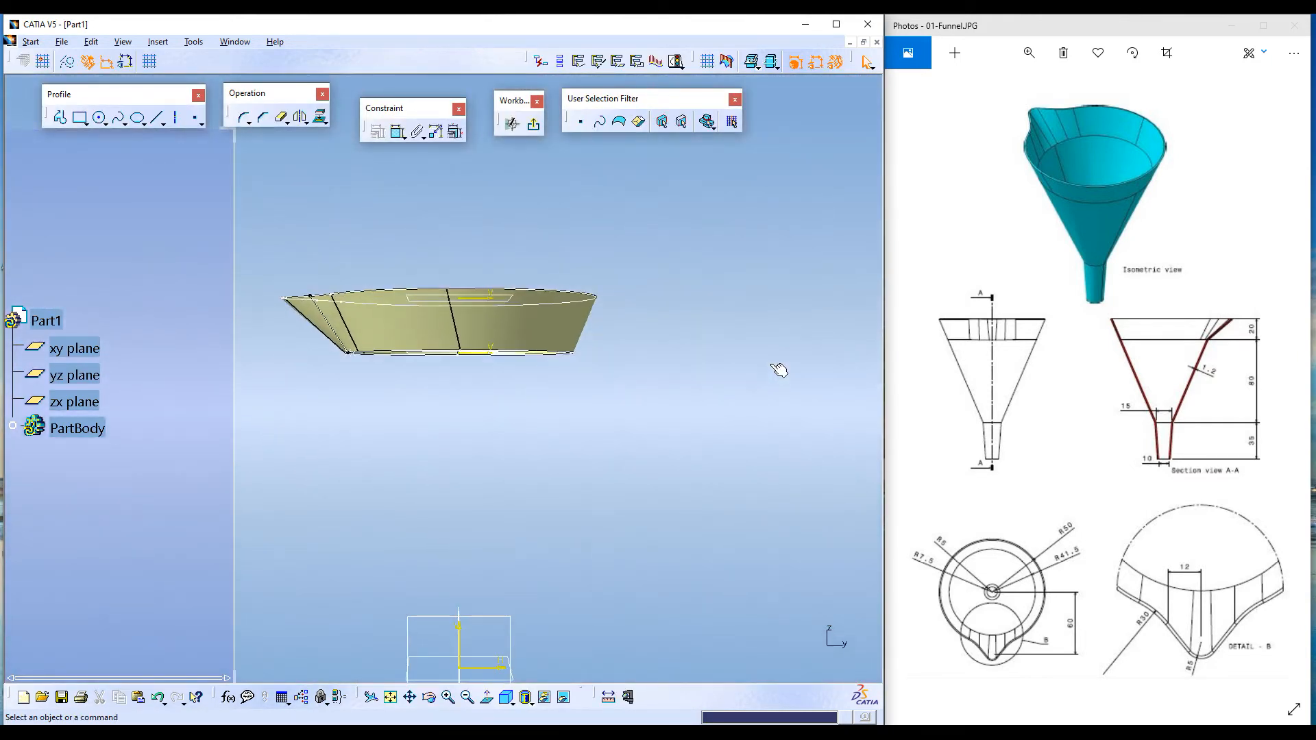
- Set the view's render style to parallel projection
click(121, 42)
mouse_move(205, 385)
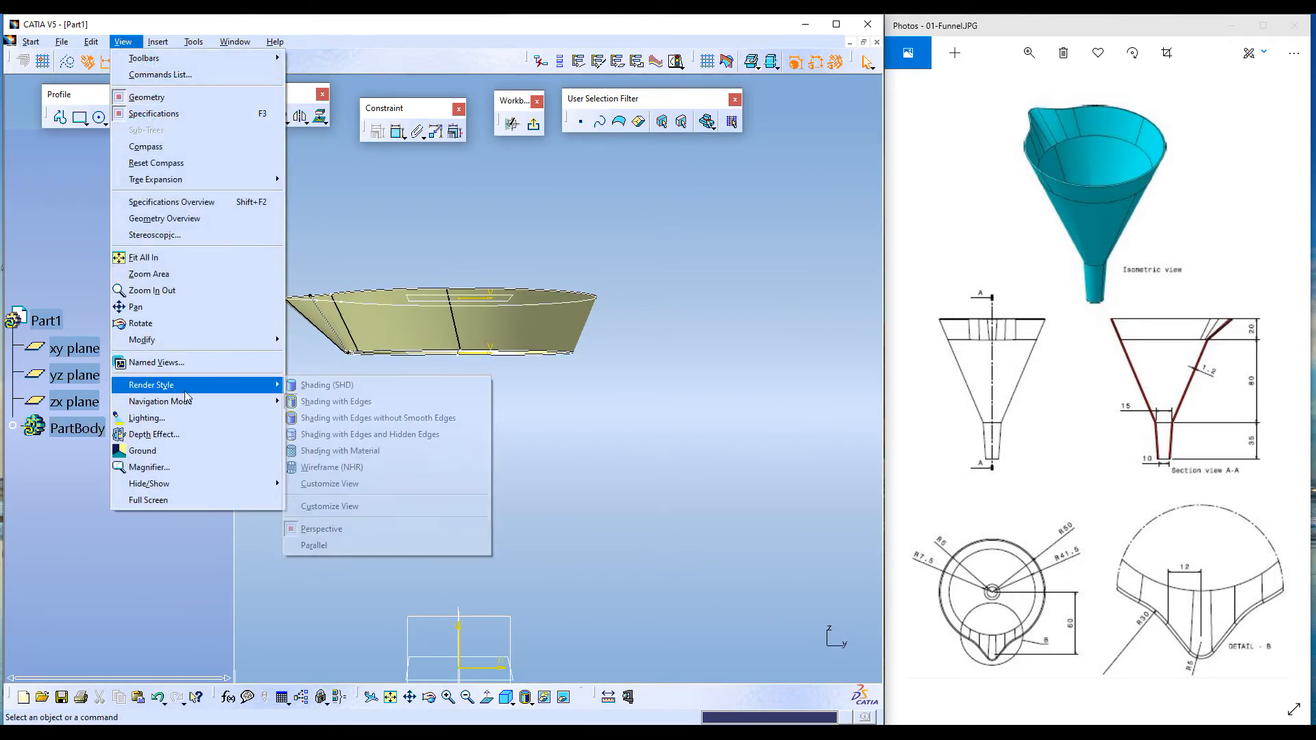
click(314, 546)
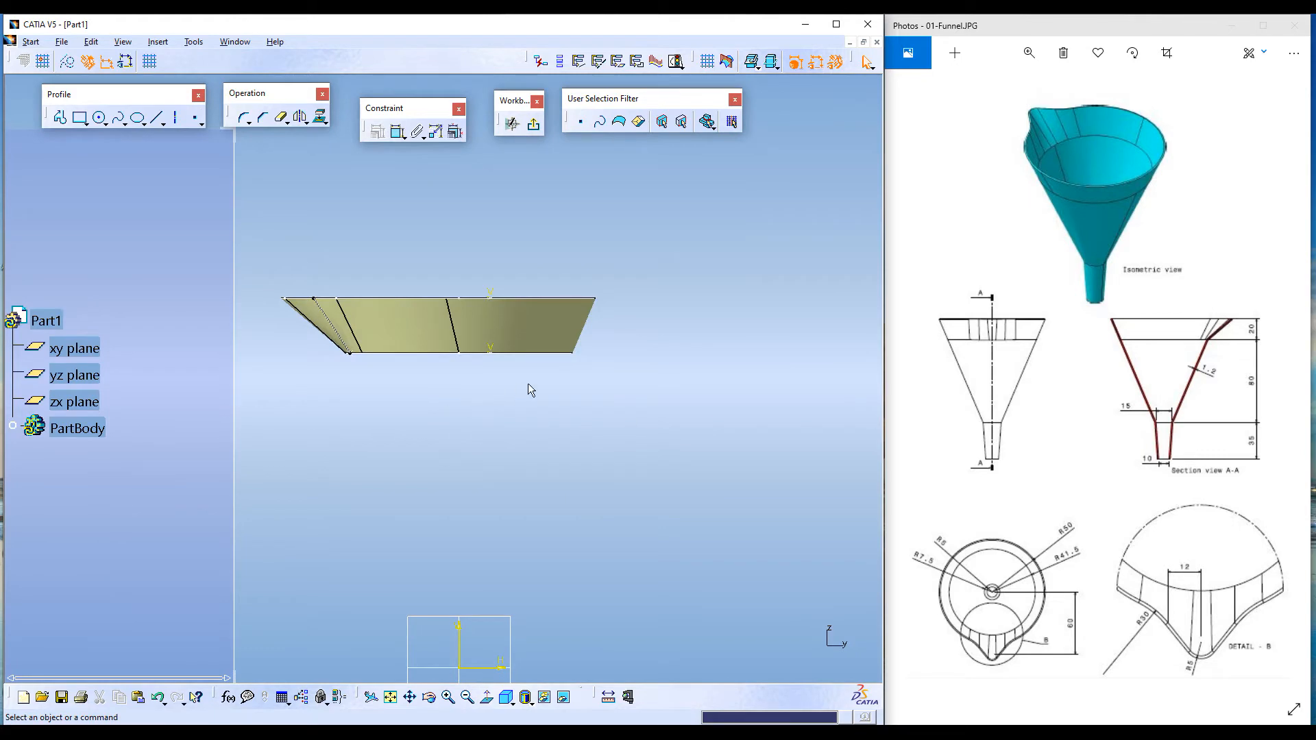
- Sketch two connected lines below the rim surface: a slanted cone line about 58 mm tall and a steeper stem line about 25 mm tall
click(159, 120)
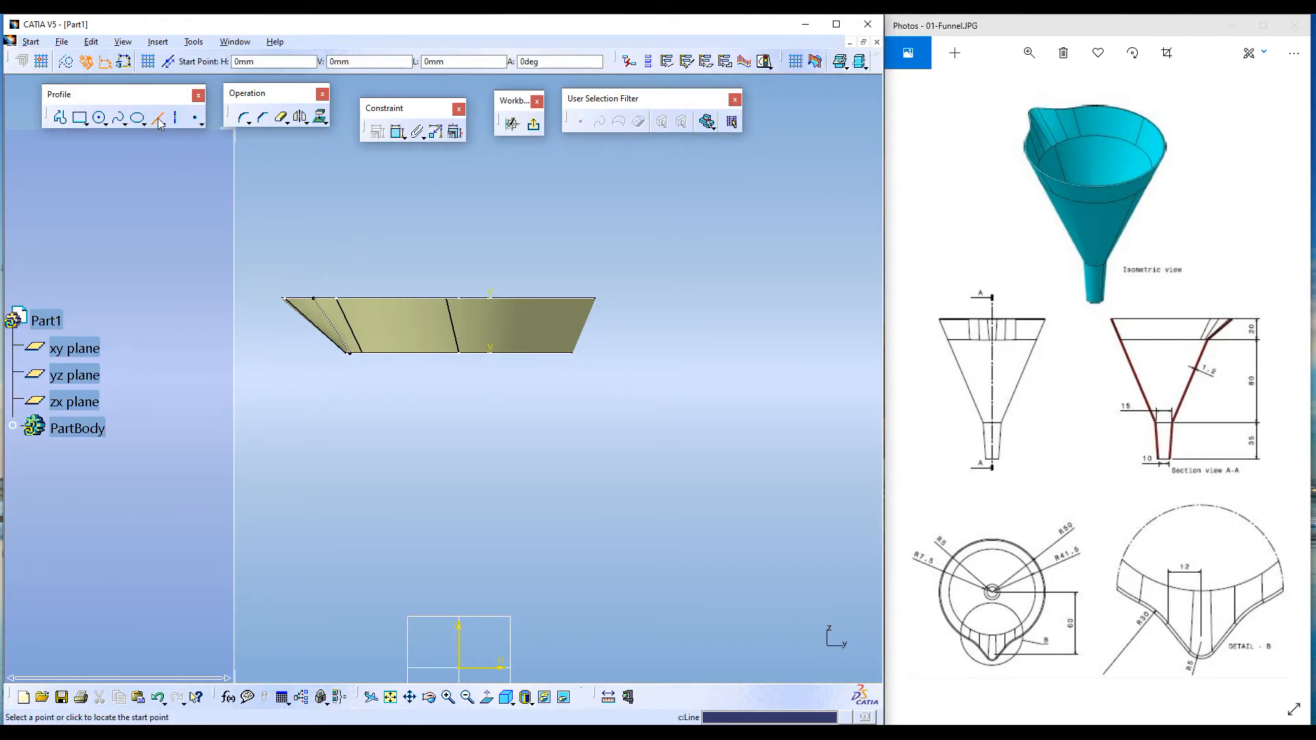
click(566, 377)
click(488, 536)
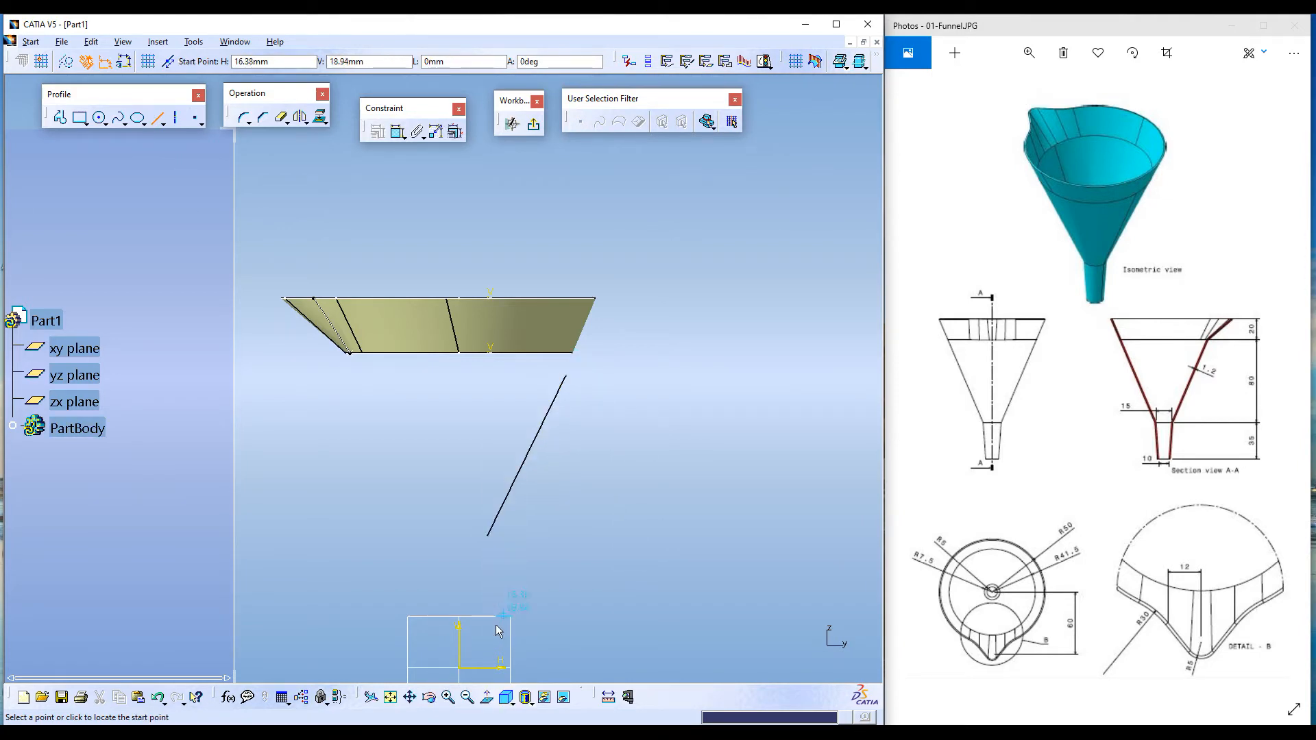
click(487, 537)
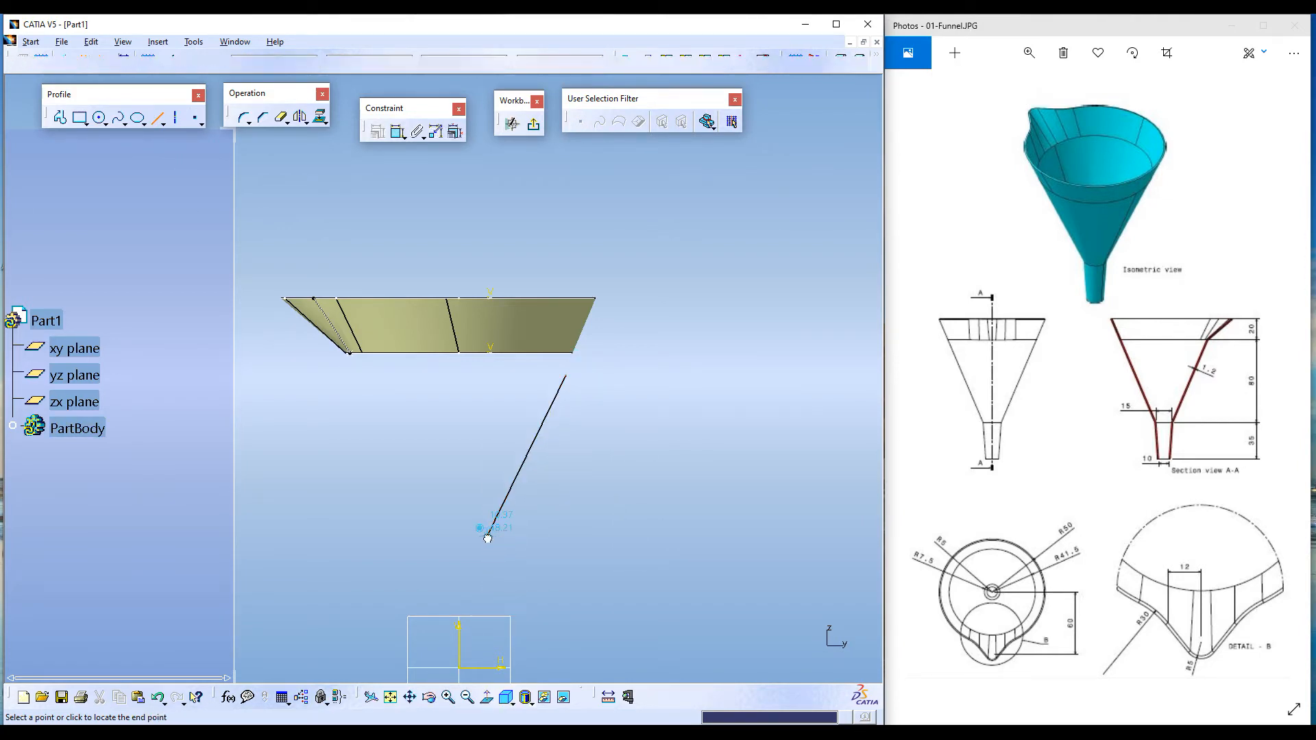
click(477, 606)
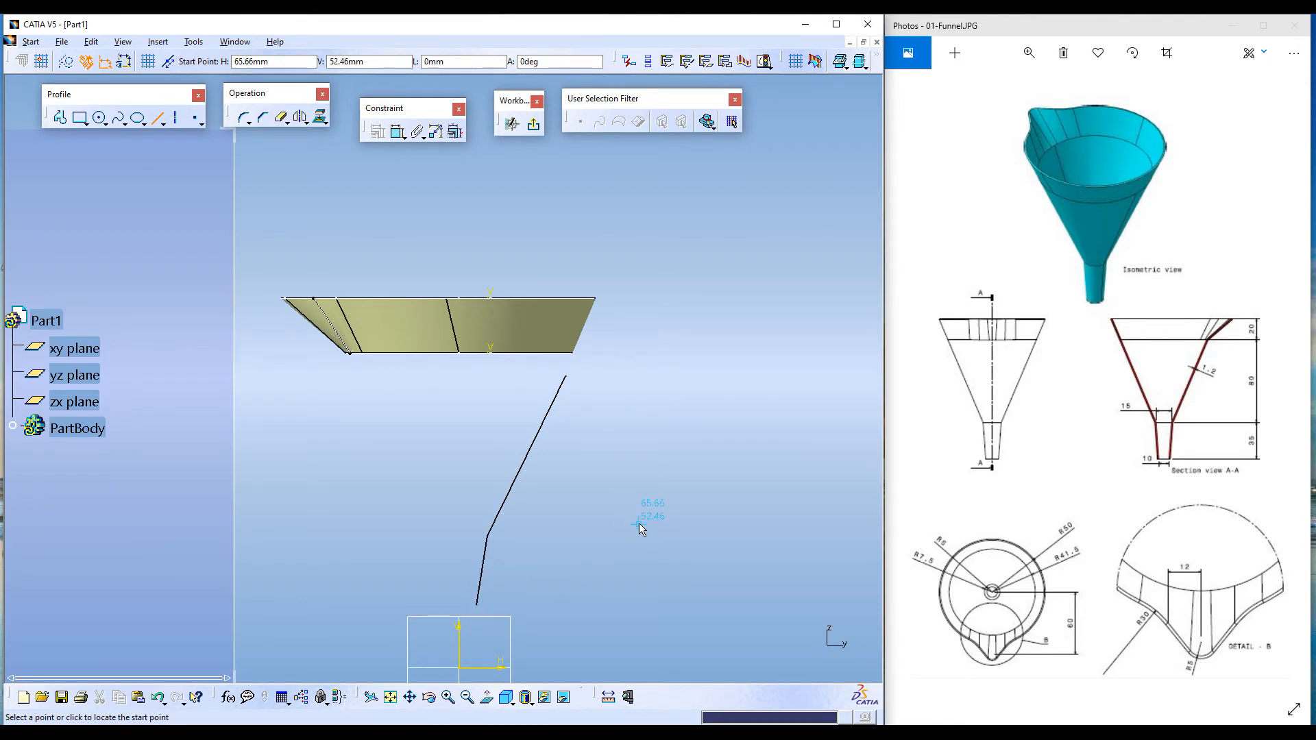
key(Escape)
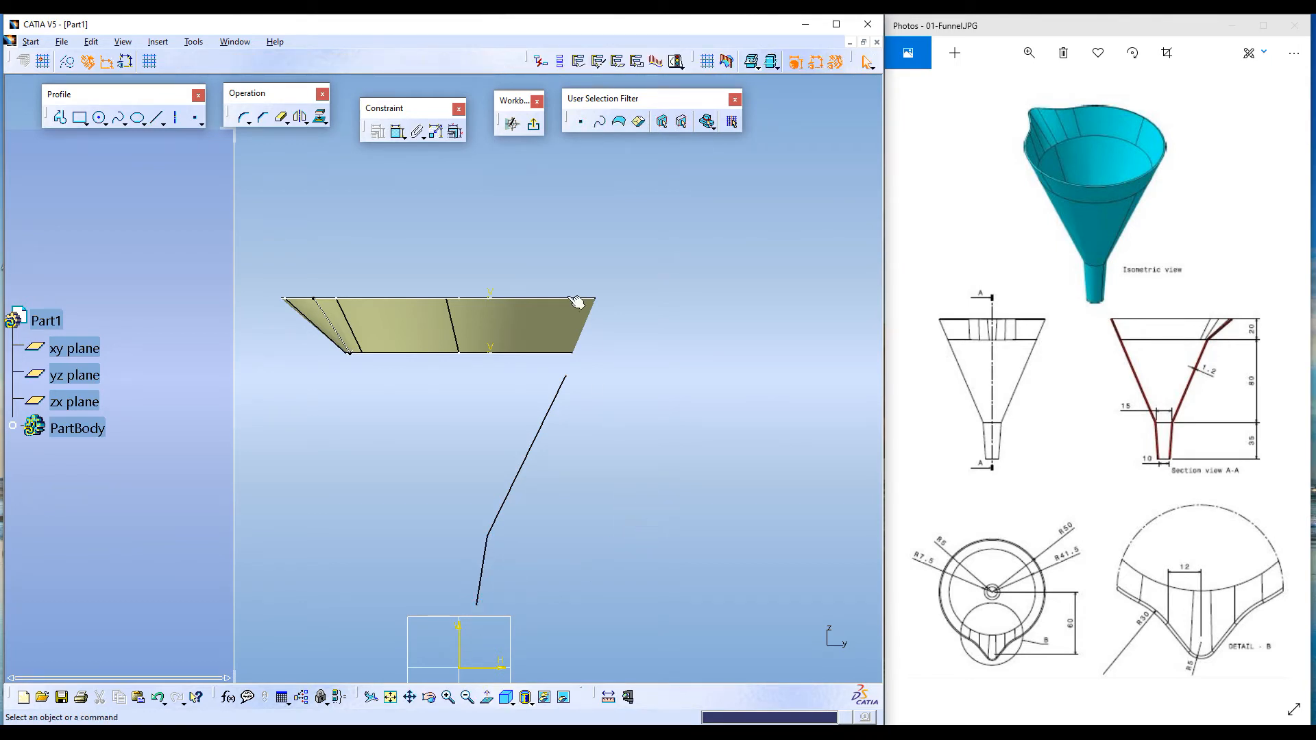
- Project the rim surface's lower circular edge into the sketch as construction geometry
click(320, 121)
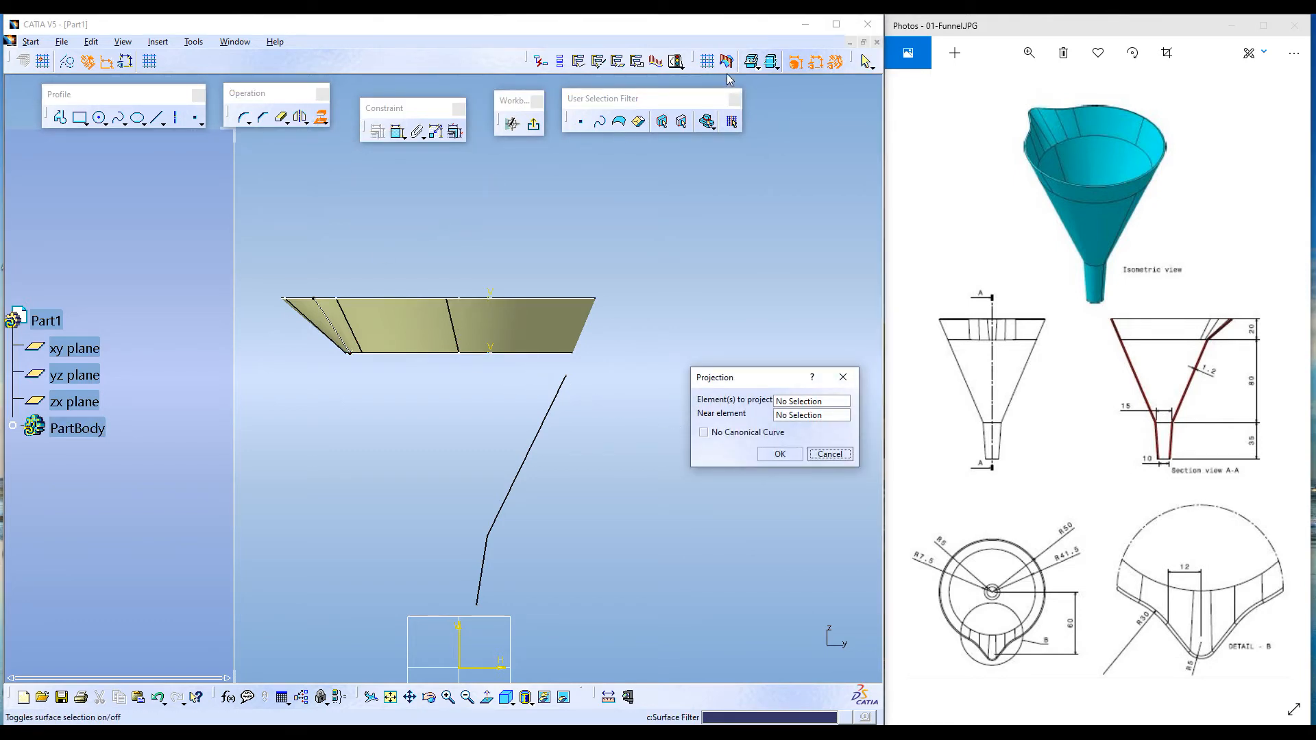
click(68, 67)
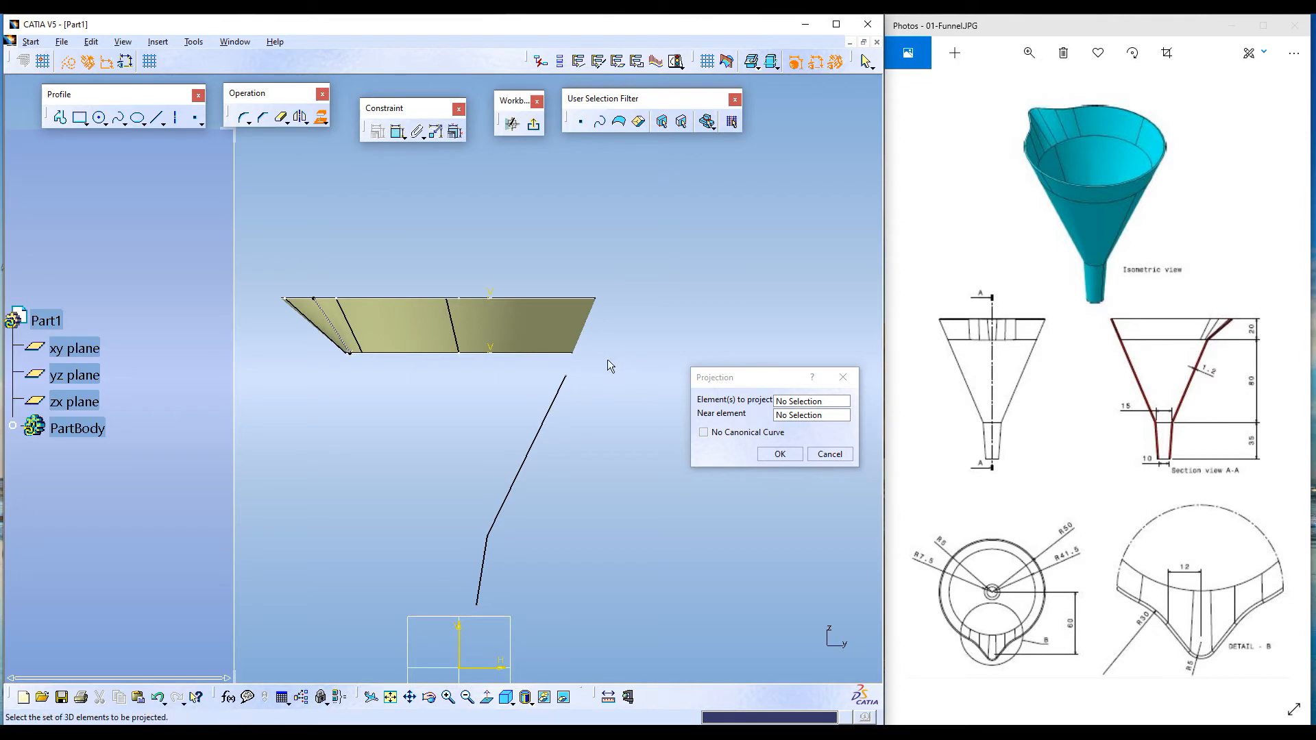
click(786, 458)
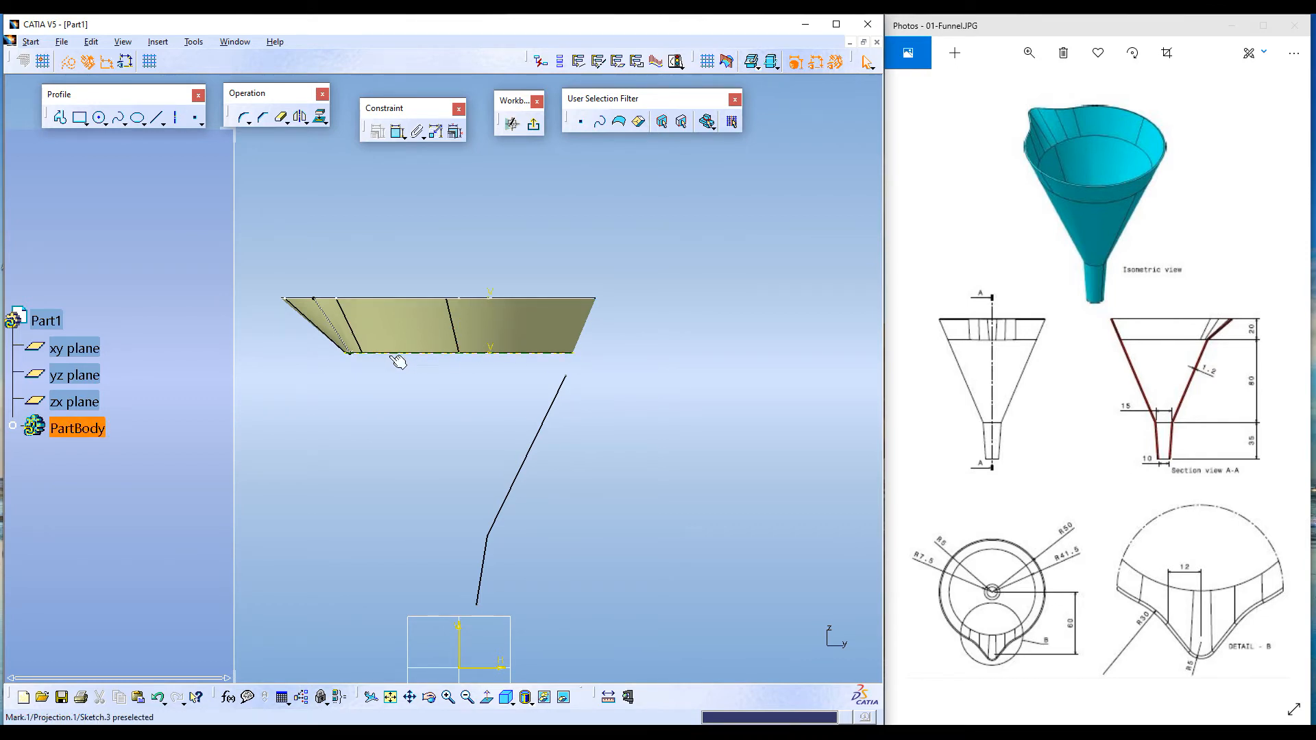
- Make the cone line's upper endpoint coincident with the outer end of the projected lower rim edge, on the side away from the spout
click(576, 379)
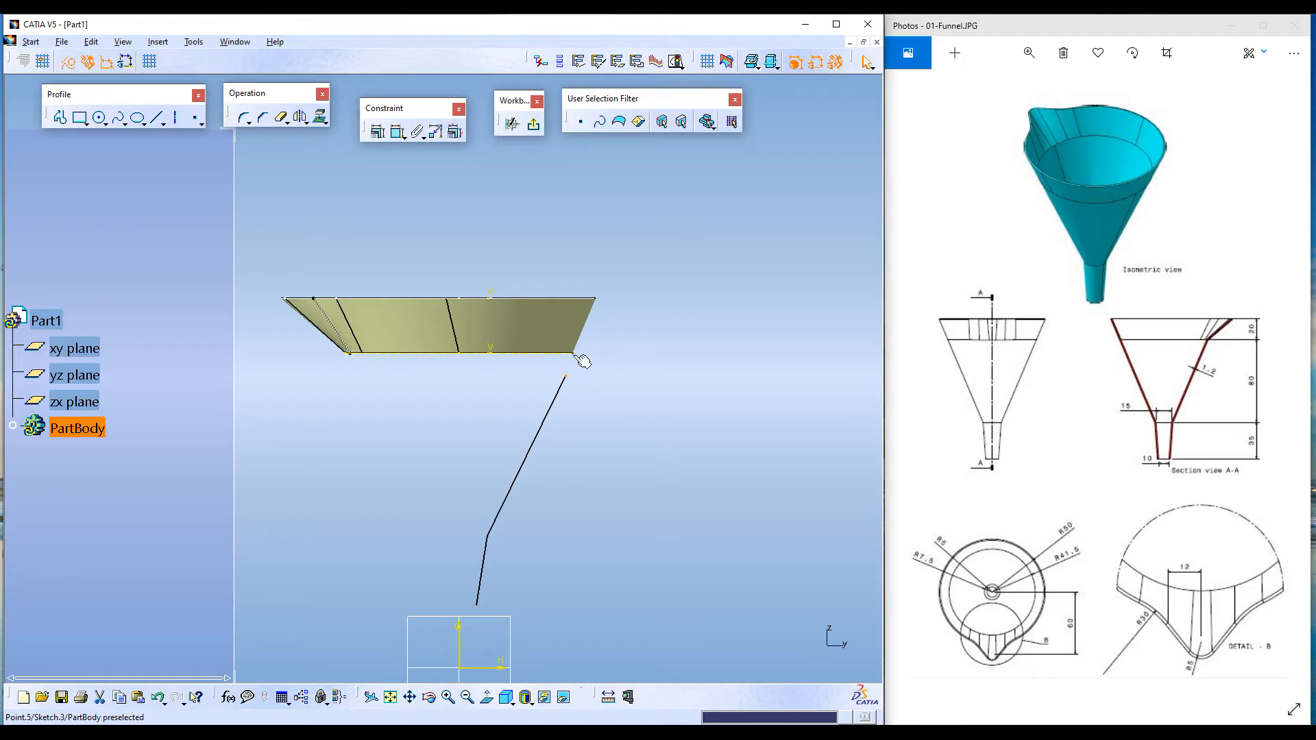
ctrl+click(574, 354)
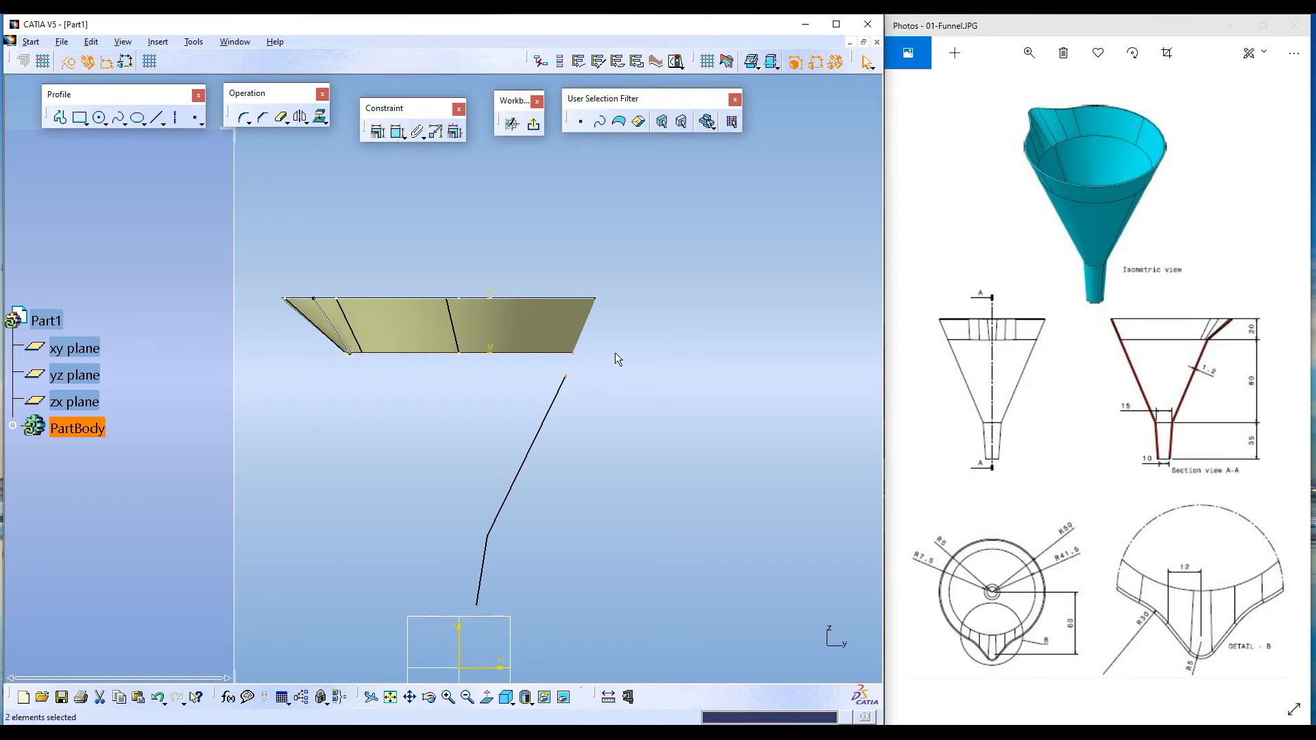
click(377, 132)
drag(750, 435, 729, 351)
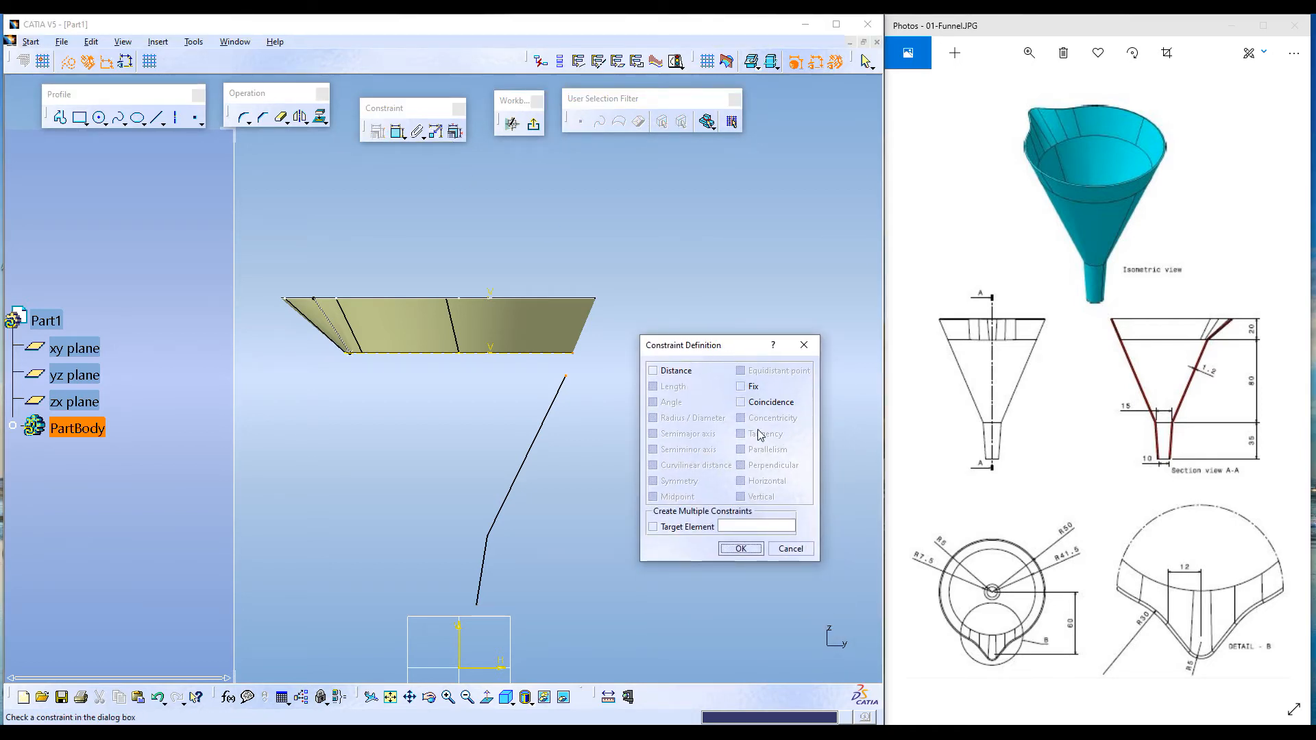
click(741, 402)
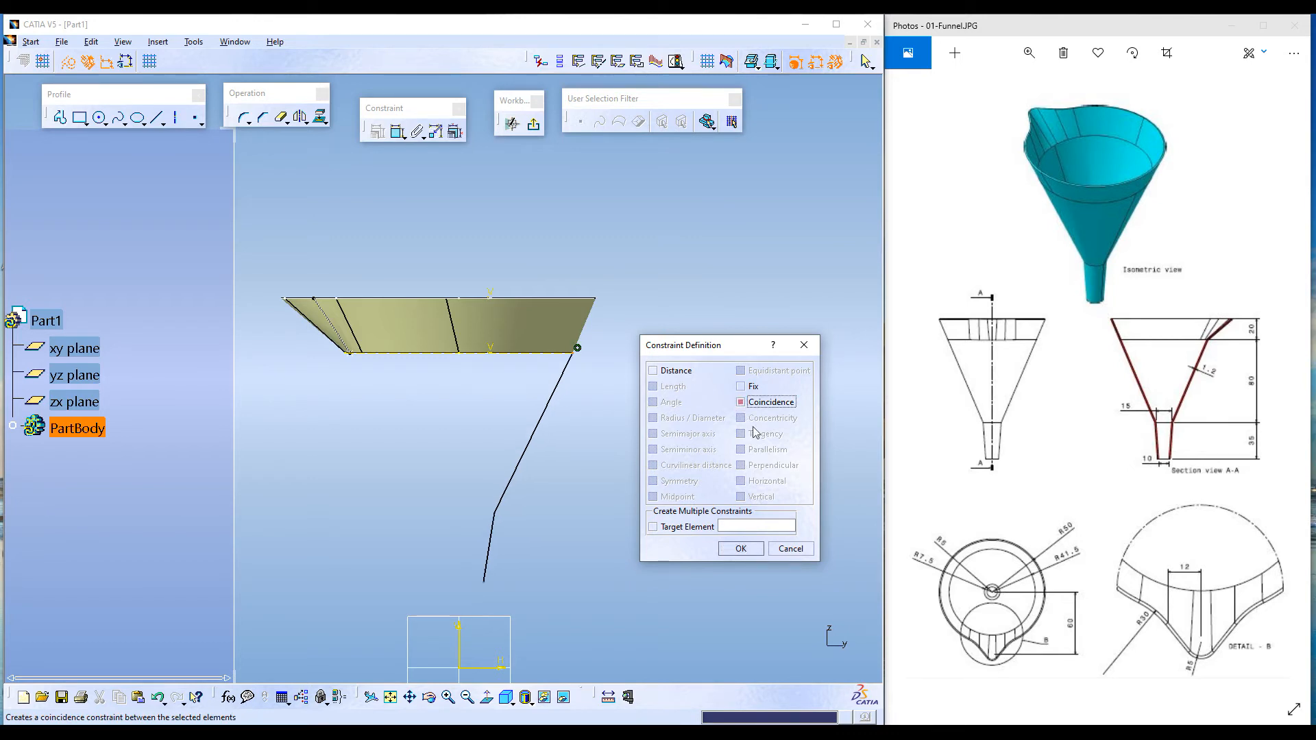
click(742, 548)
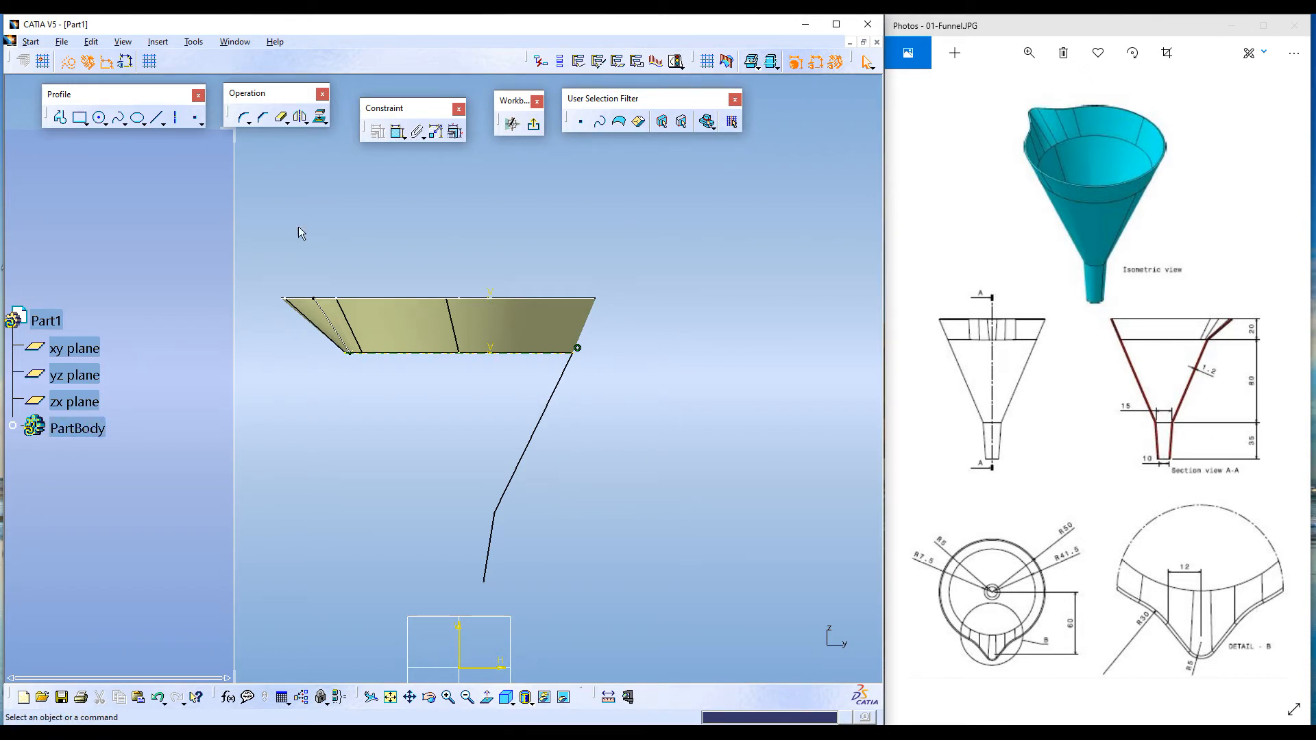
- Dimension the cone line and the stem line in the vertical measure direction
click(398, 133)
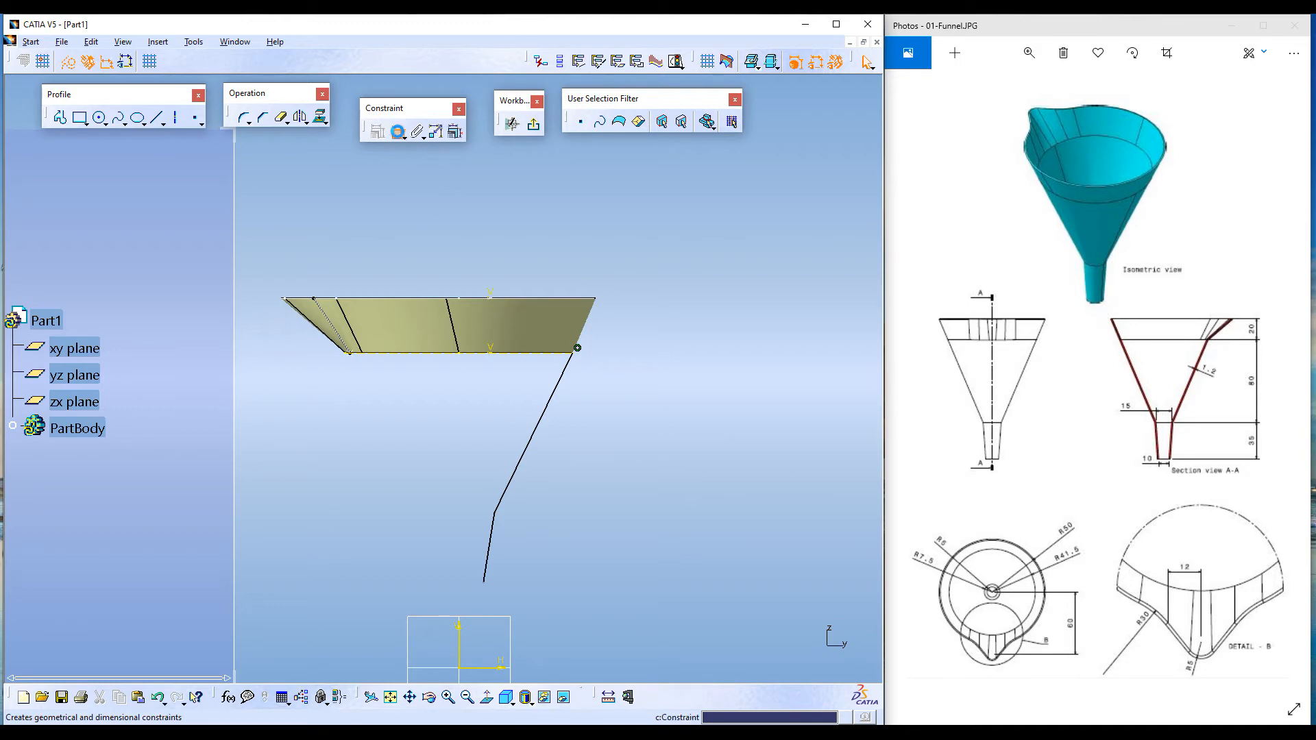
click(540, 439)
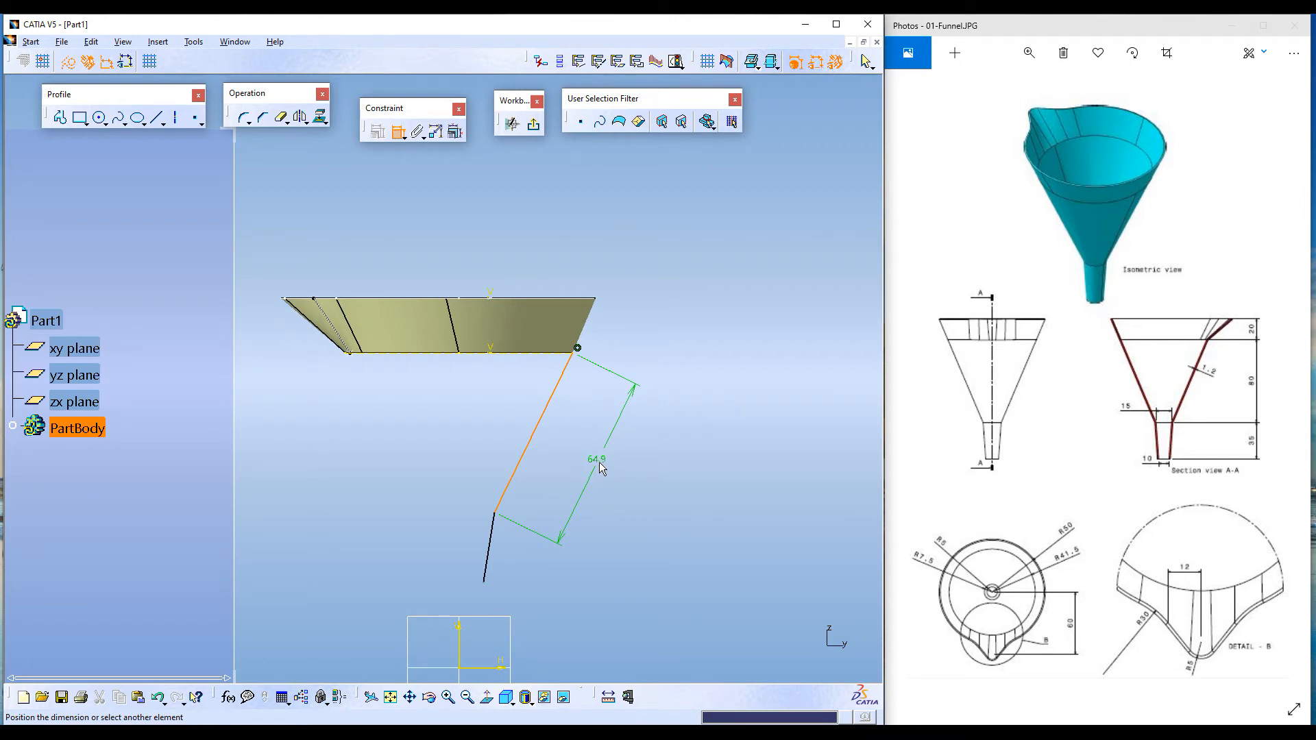
right_click(601, 464)
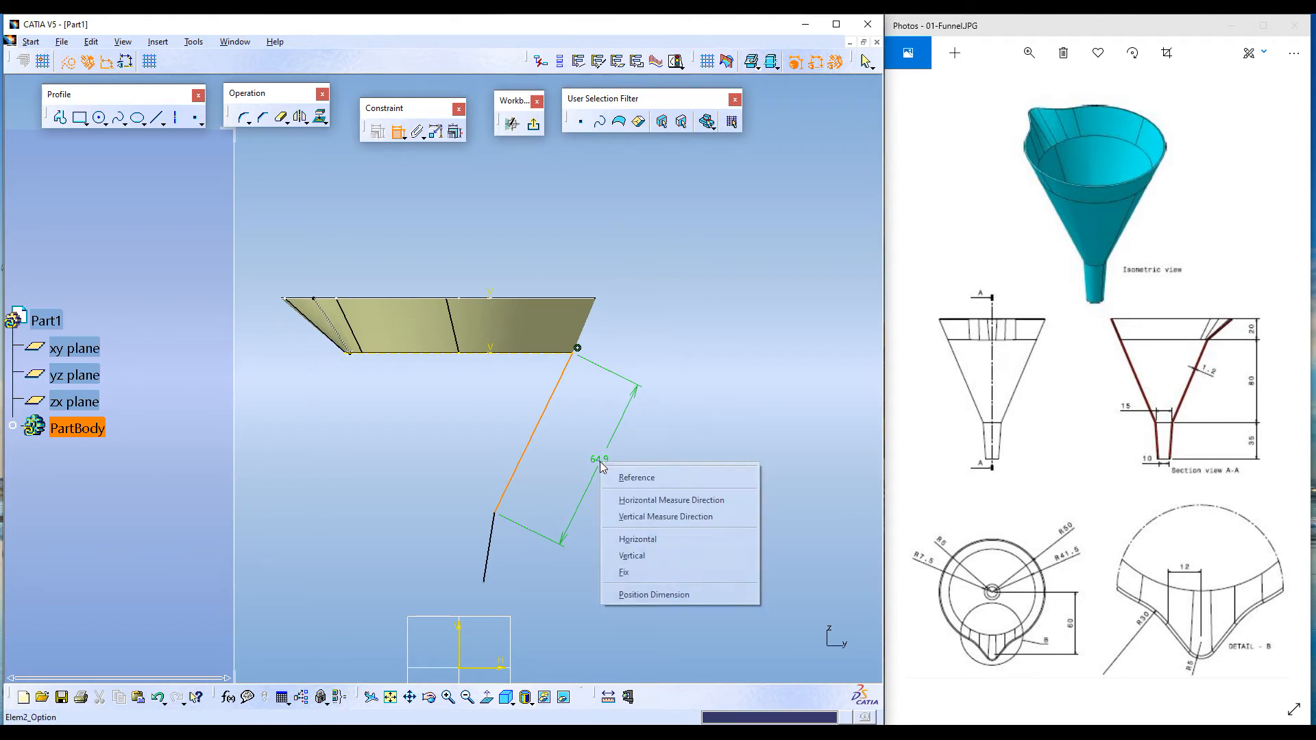
click(632, 521)
click(673, 430)
click(491, 552)
right_click(572, 568)
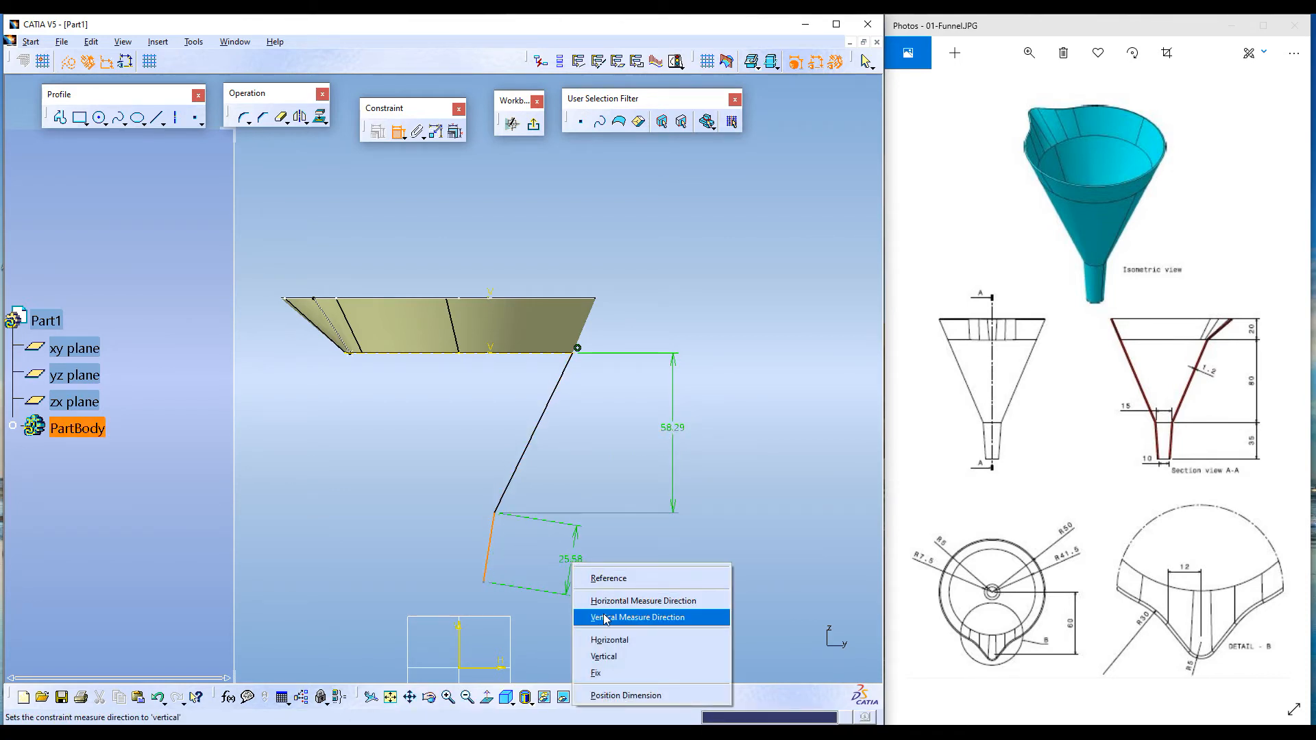
click(630, 616)
click(673, 556)
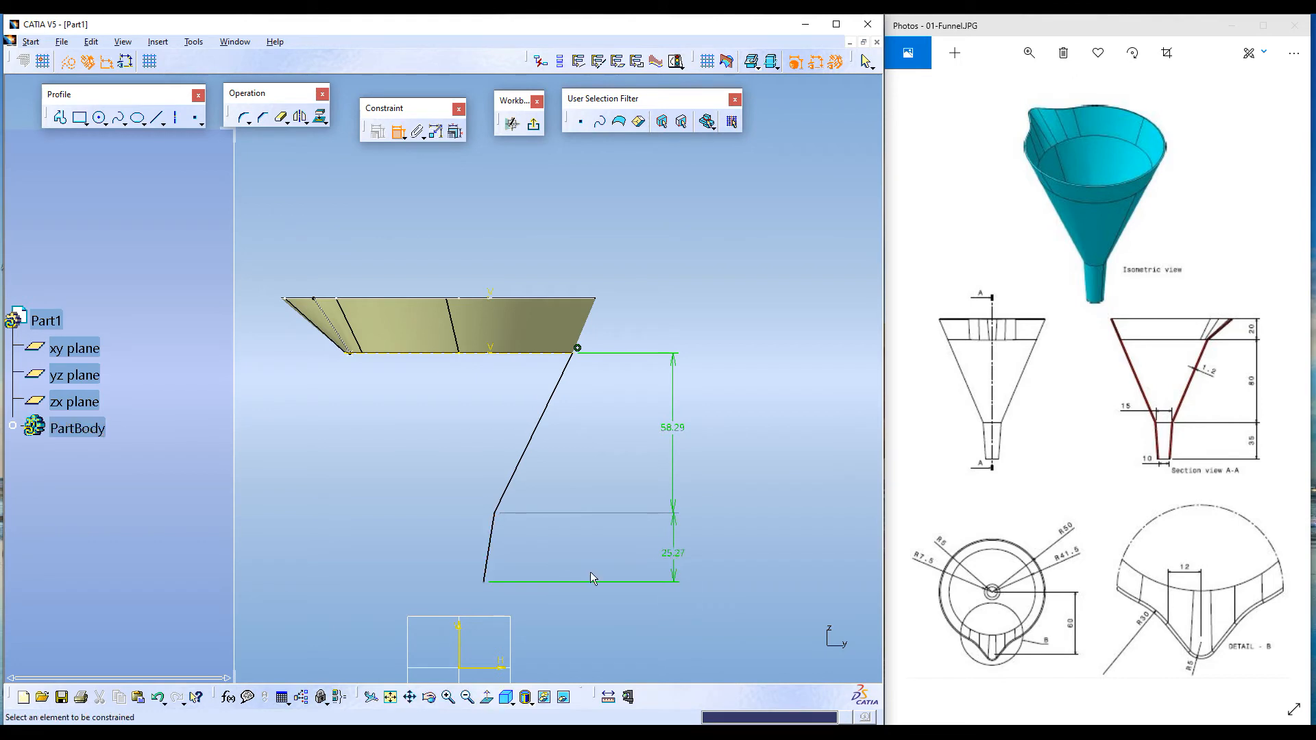
- Dimension the horizontal distances from the cone–stem junction and from the stem's lower endpoint to the vertical axis
click(505, 517)
click(462, 637)
click(476, 442)
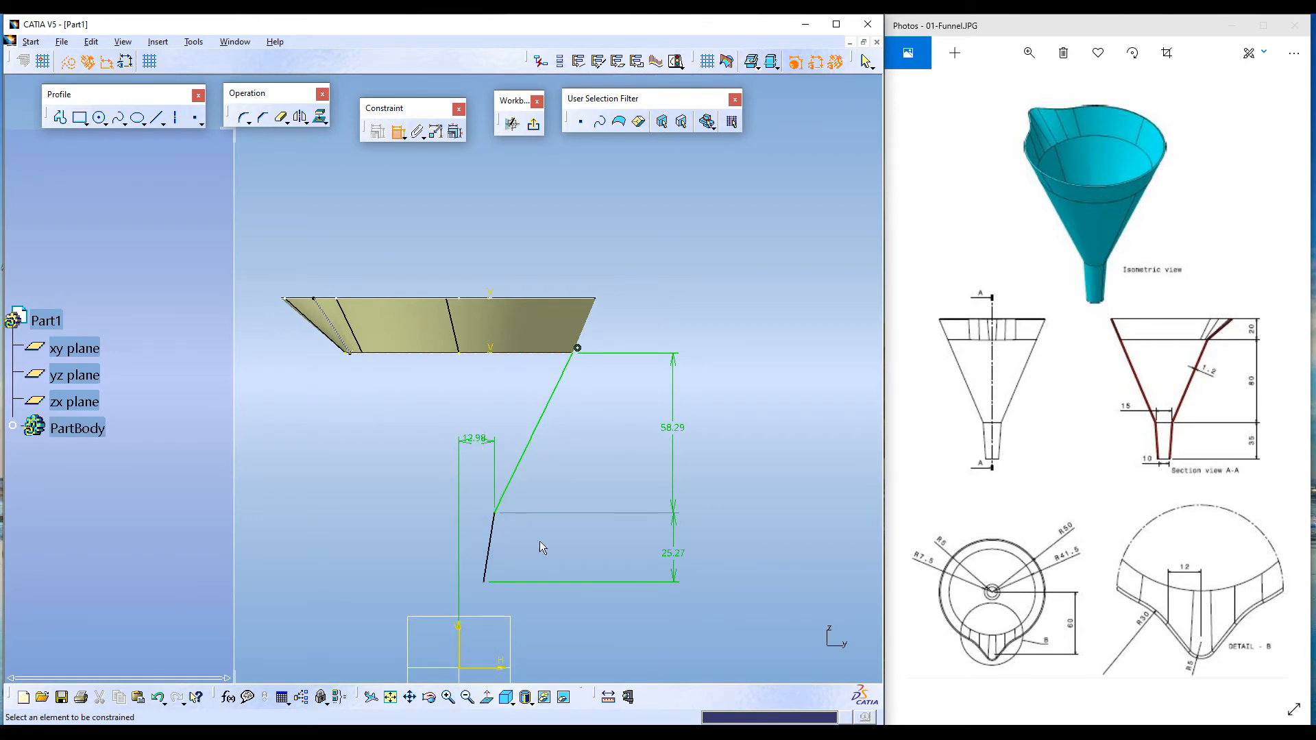
click(485, 582)
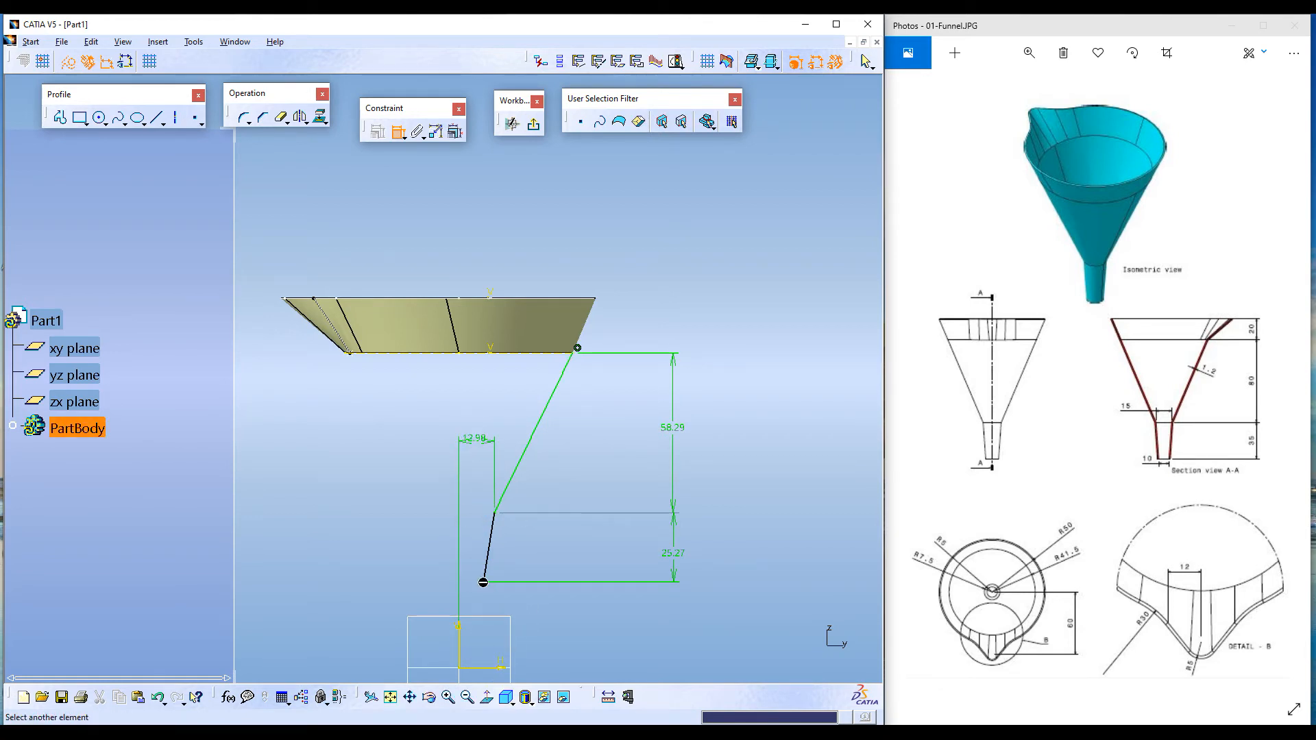
click(463, 644)
click(407, 554)
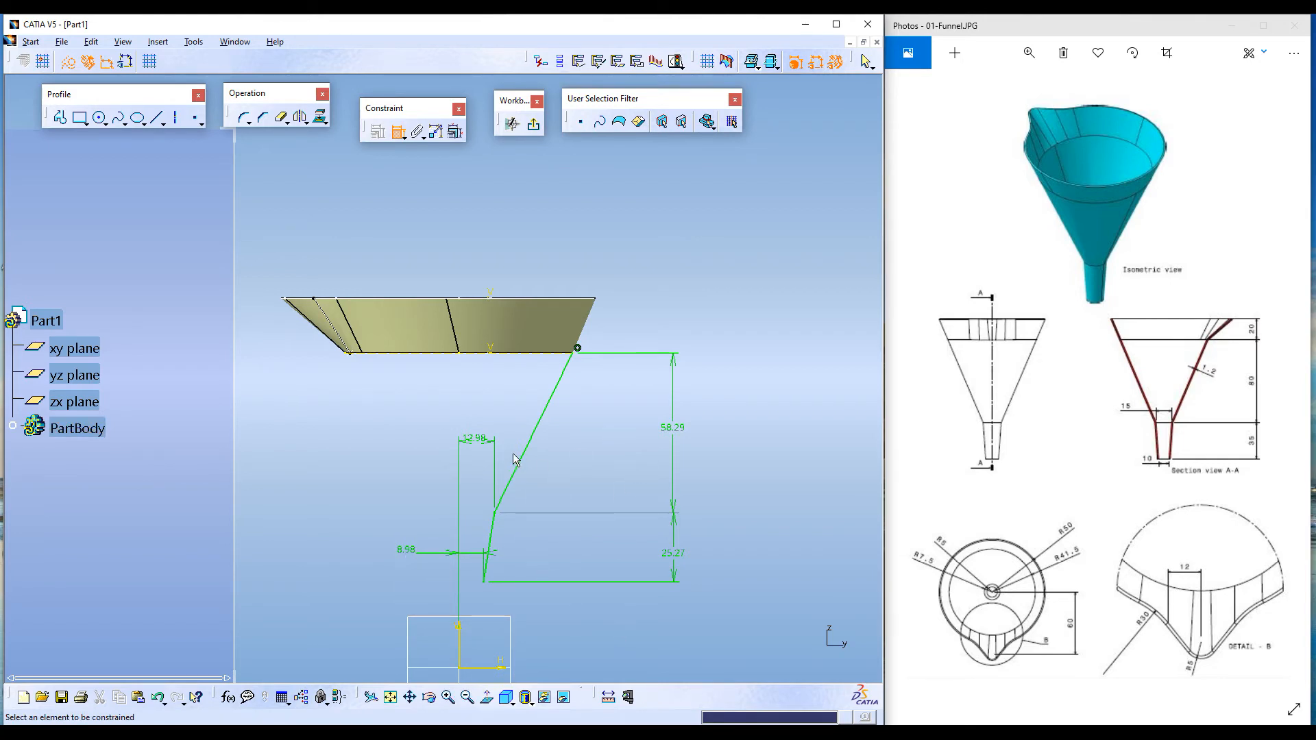
key(Escape)
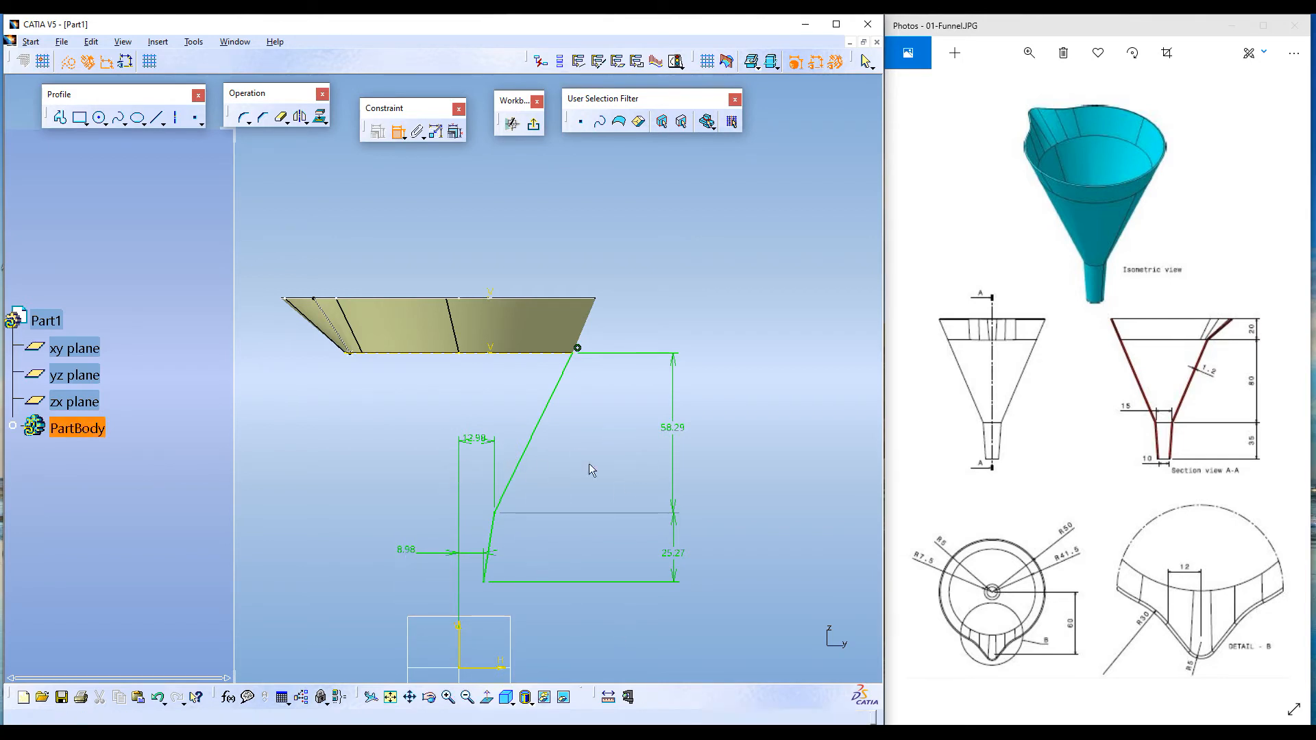
- Set the cone line's vertical height to 80 mm and the stem line's vertical height to 35 mm
double_click(674, 429)
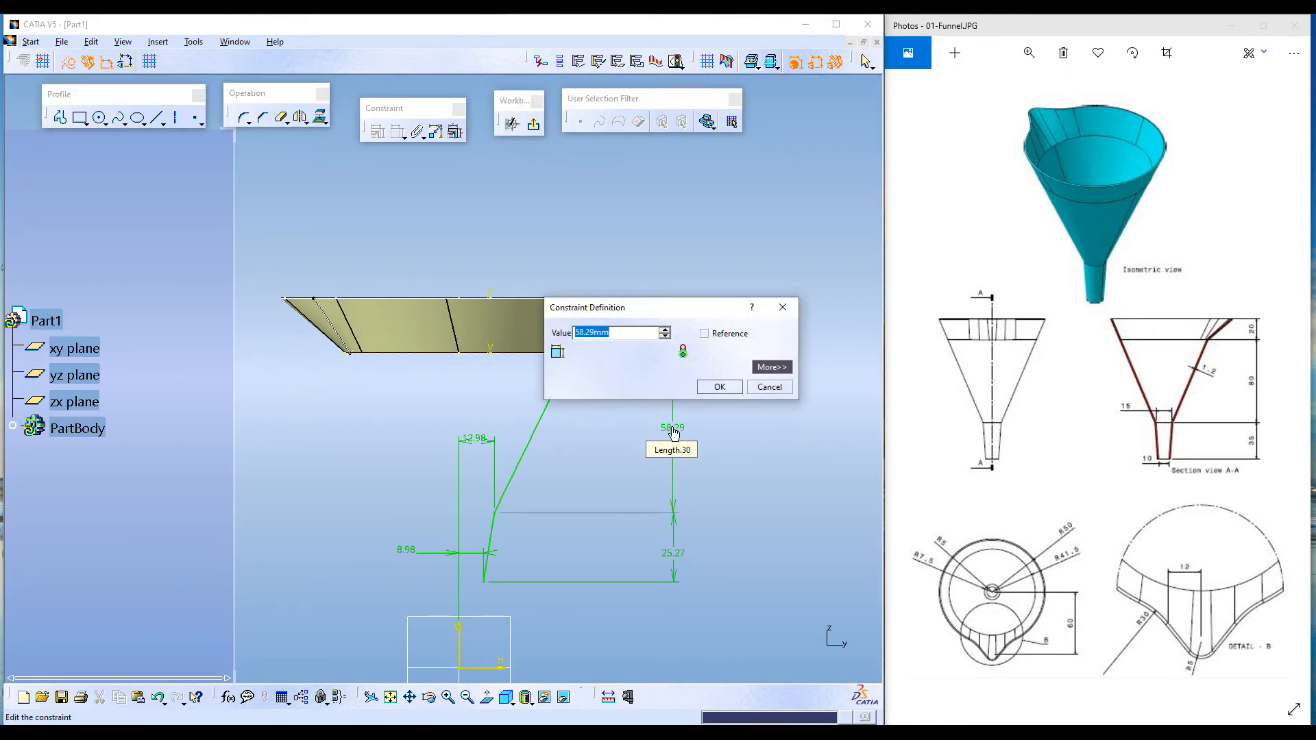
text(80)
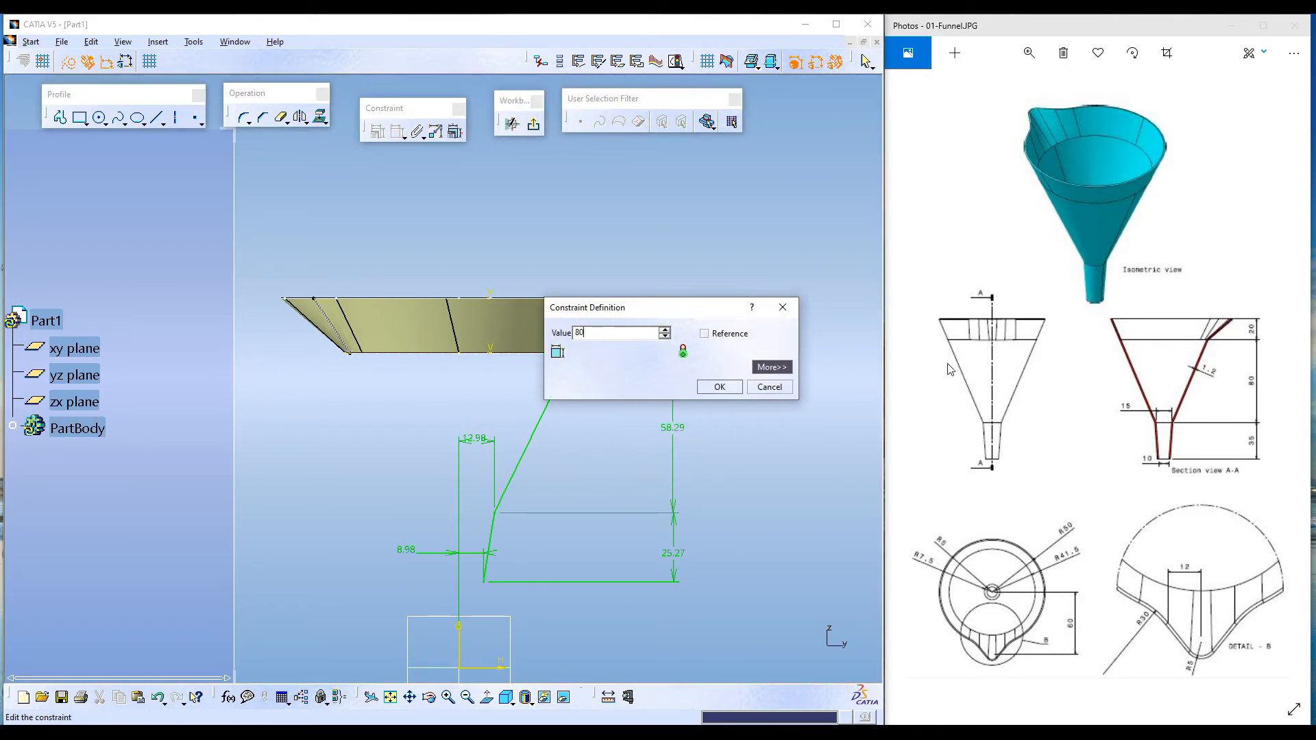
click(719, 387)
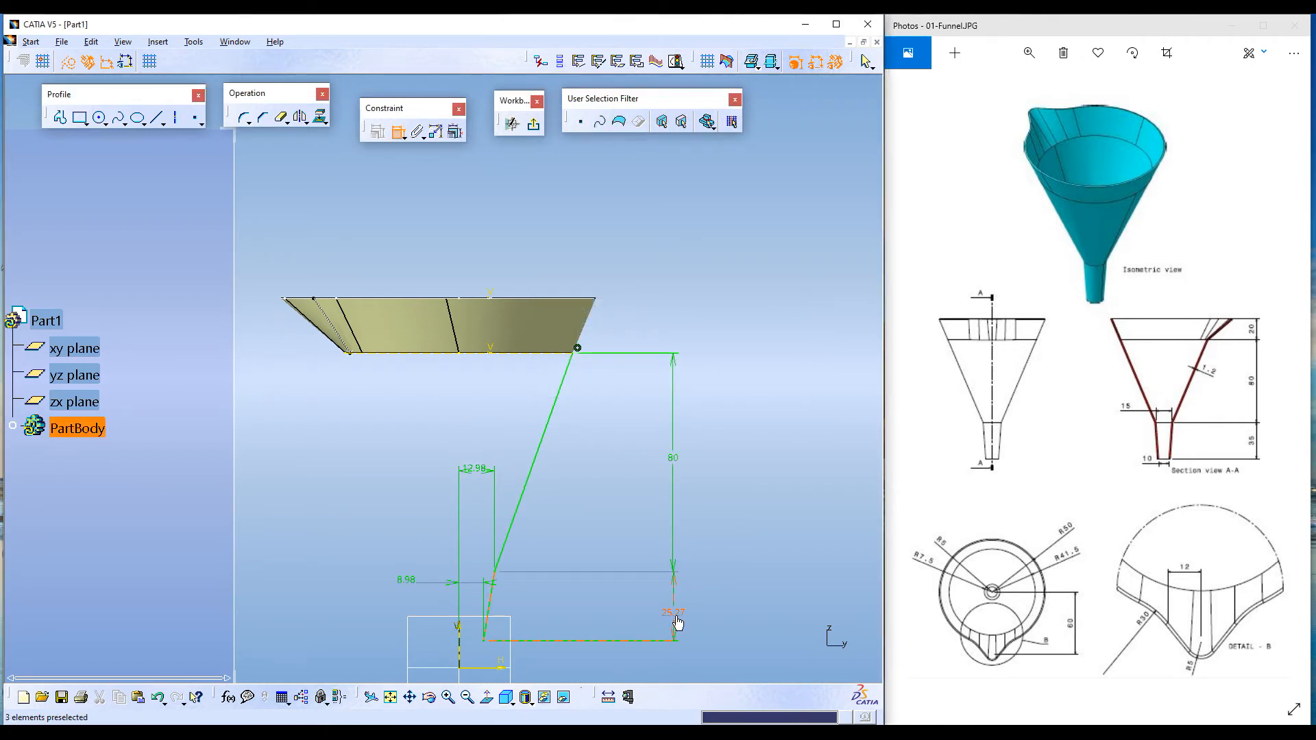
double_click(675, 612)
text(35)
click(719, 387)
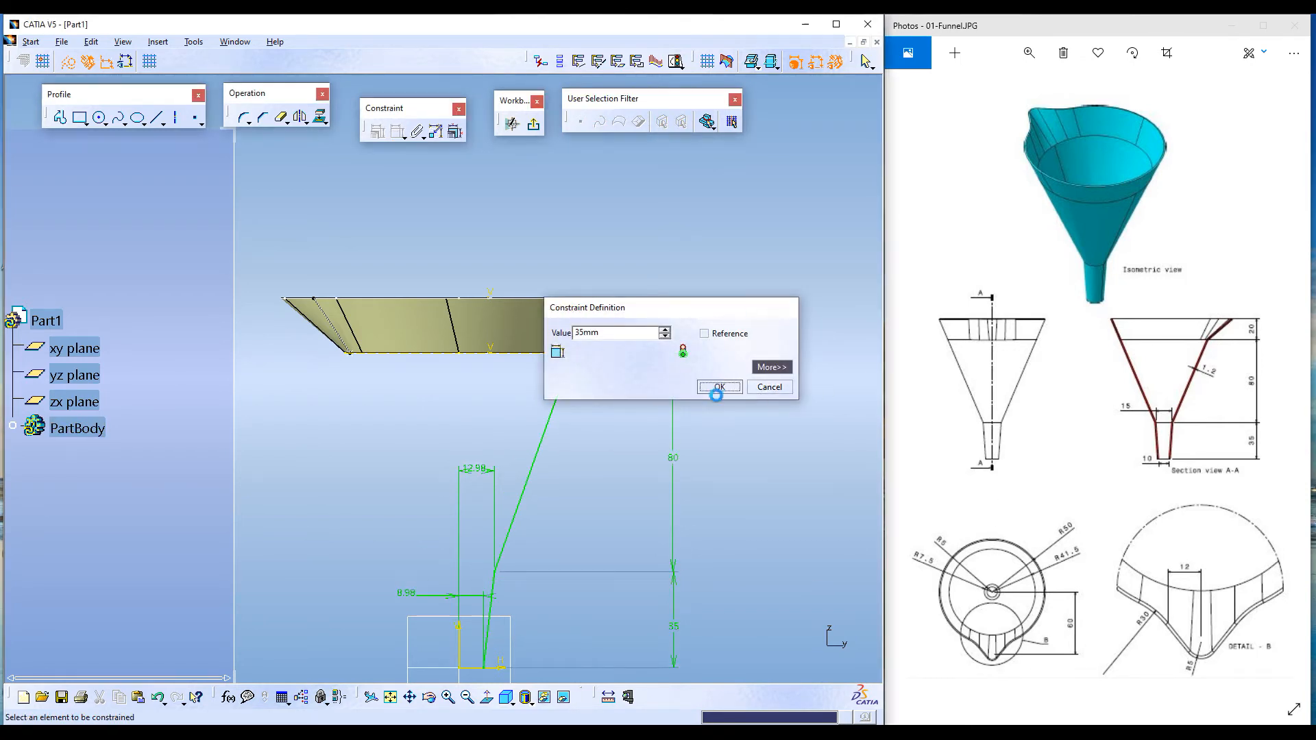
- Set the distance to the vertical axis to 7.5 mm at the cone–stem junction and 5 mm at the stem's lower end
double_click(479, 467)
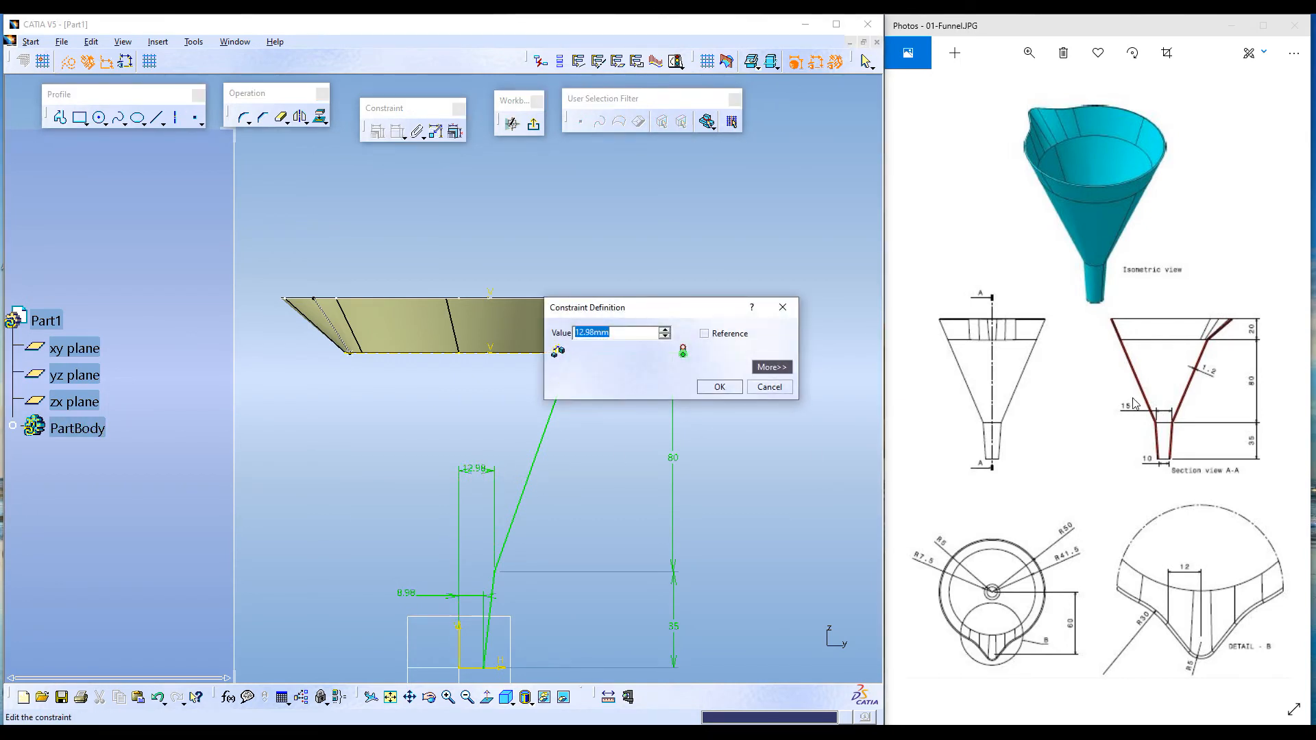
text(7.5)
click(718, 387)
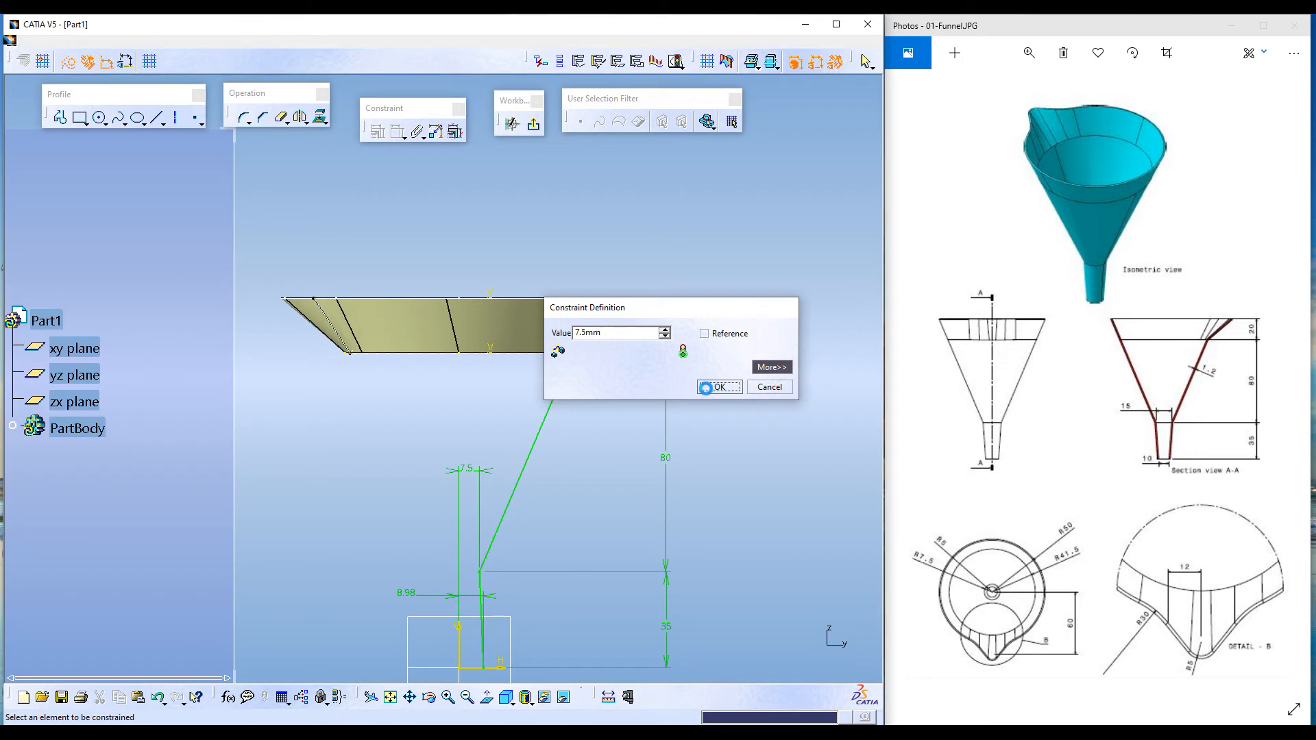
double_click(410, 597)
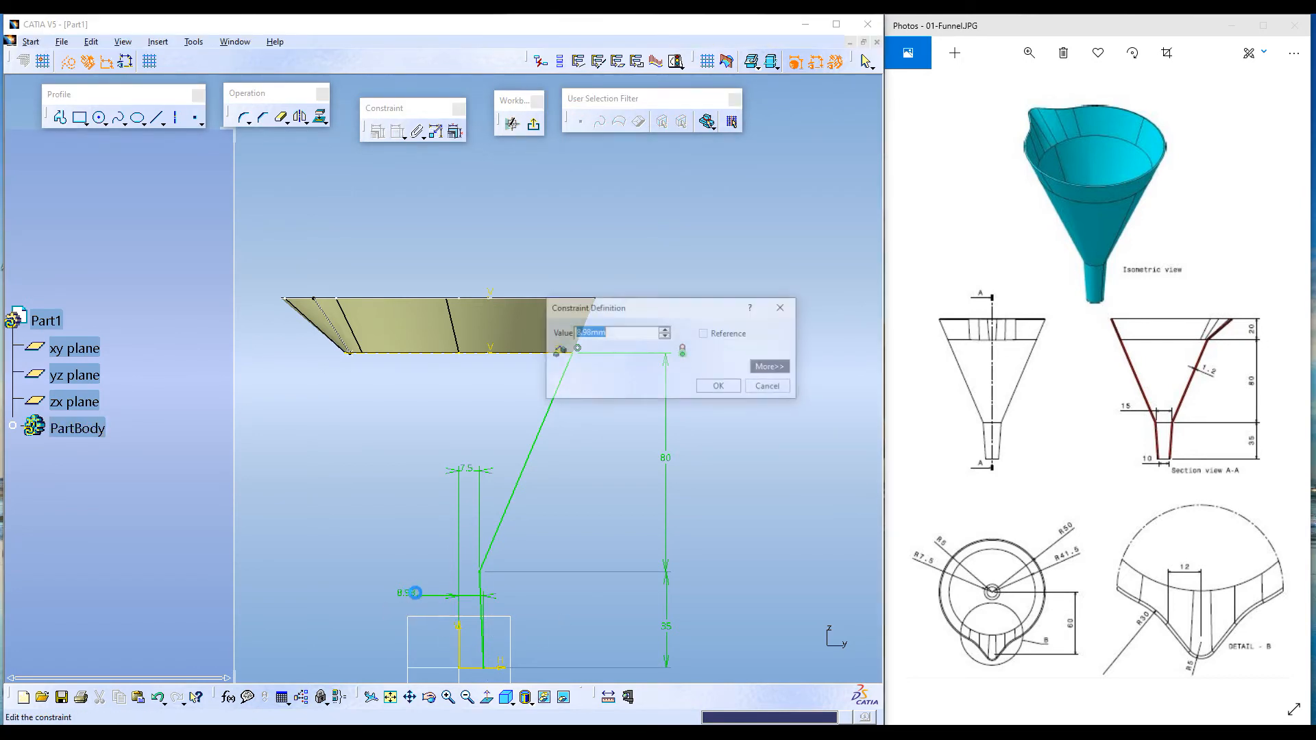
text(5)
key(Return)
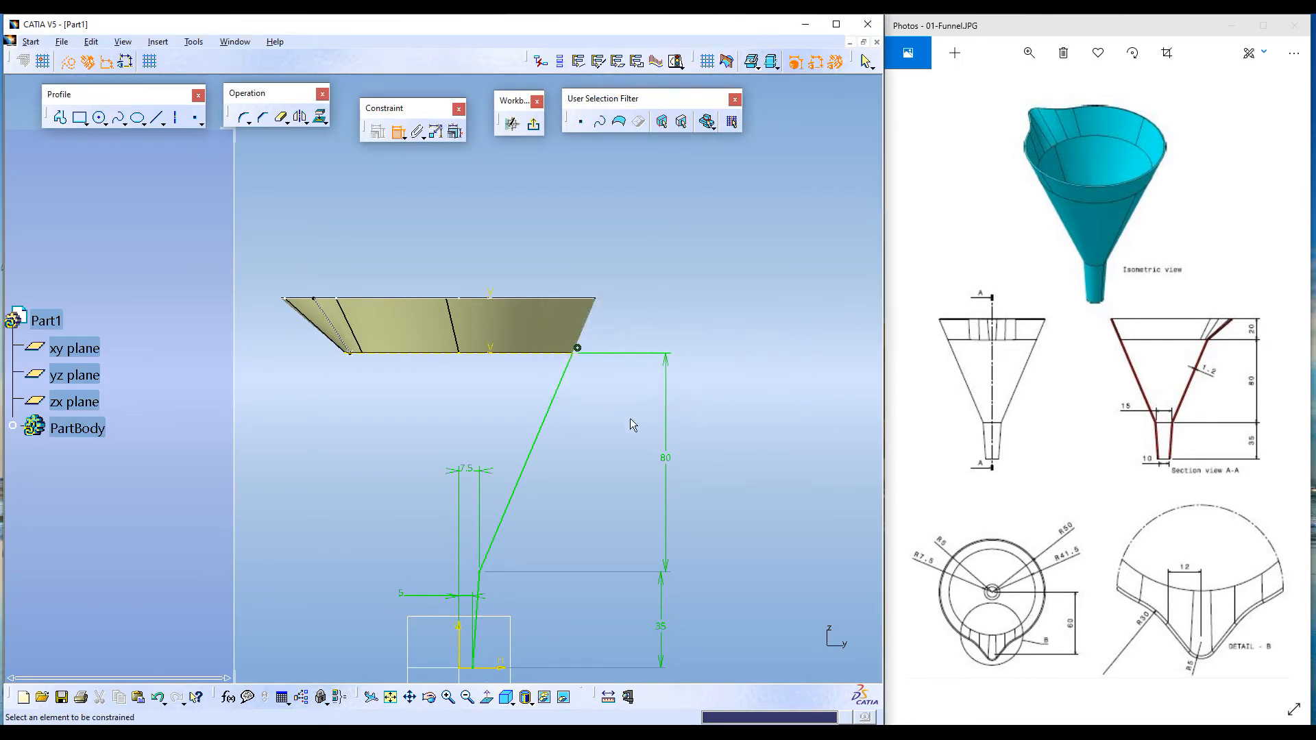
- Exit the sketch and revolve the cone and stem profile 360 degrees about its vertical axis as a surface
middle_drag(568, 599, 590, 439)
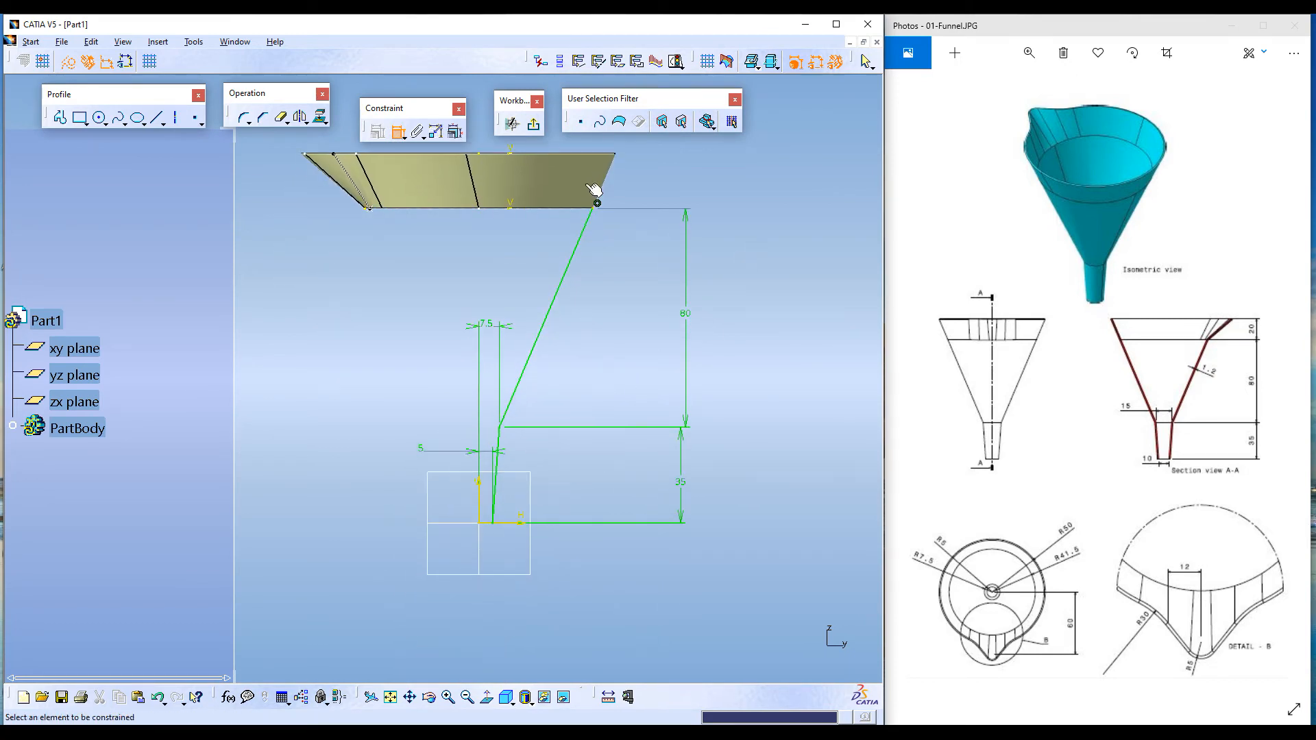
click(536, 128)
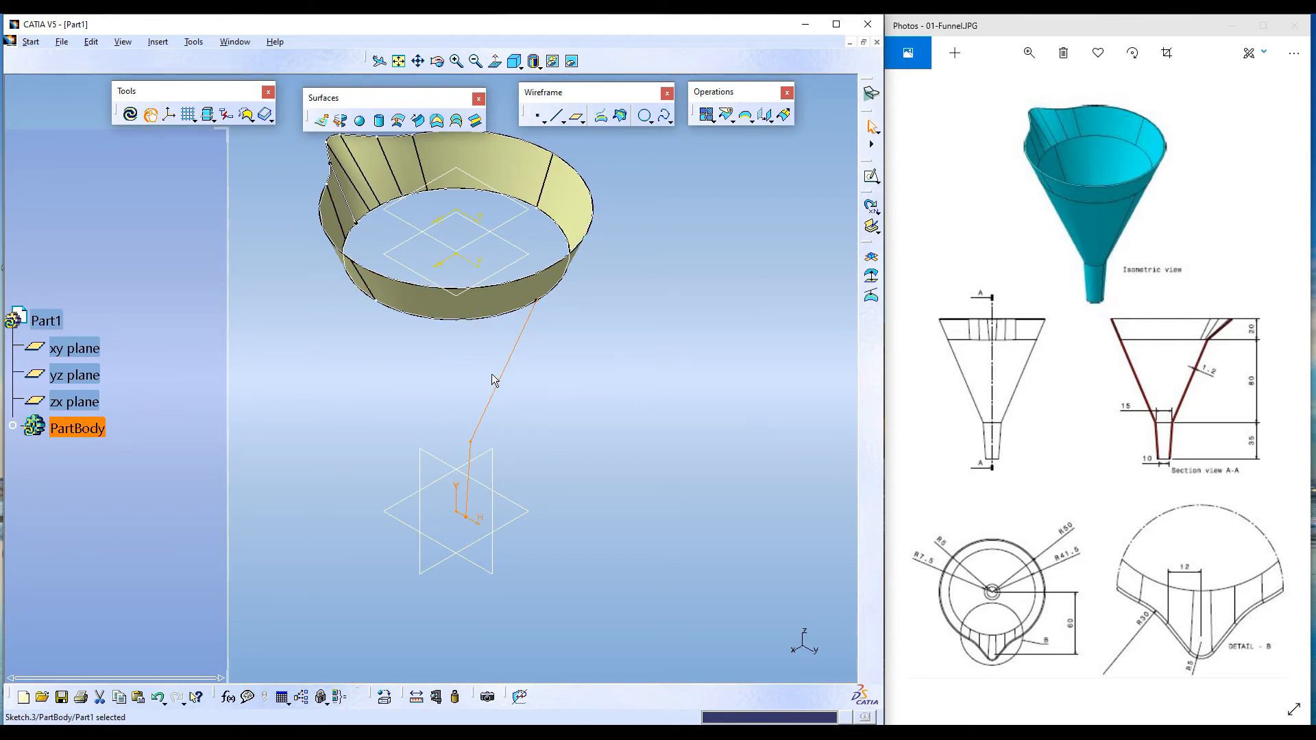
click(341, 122)
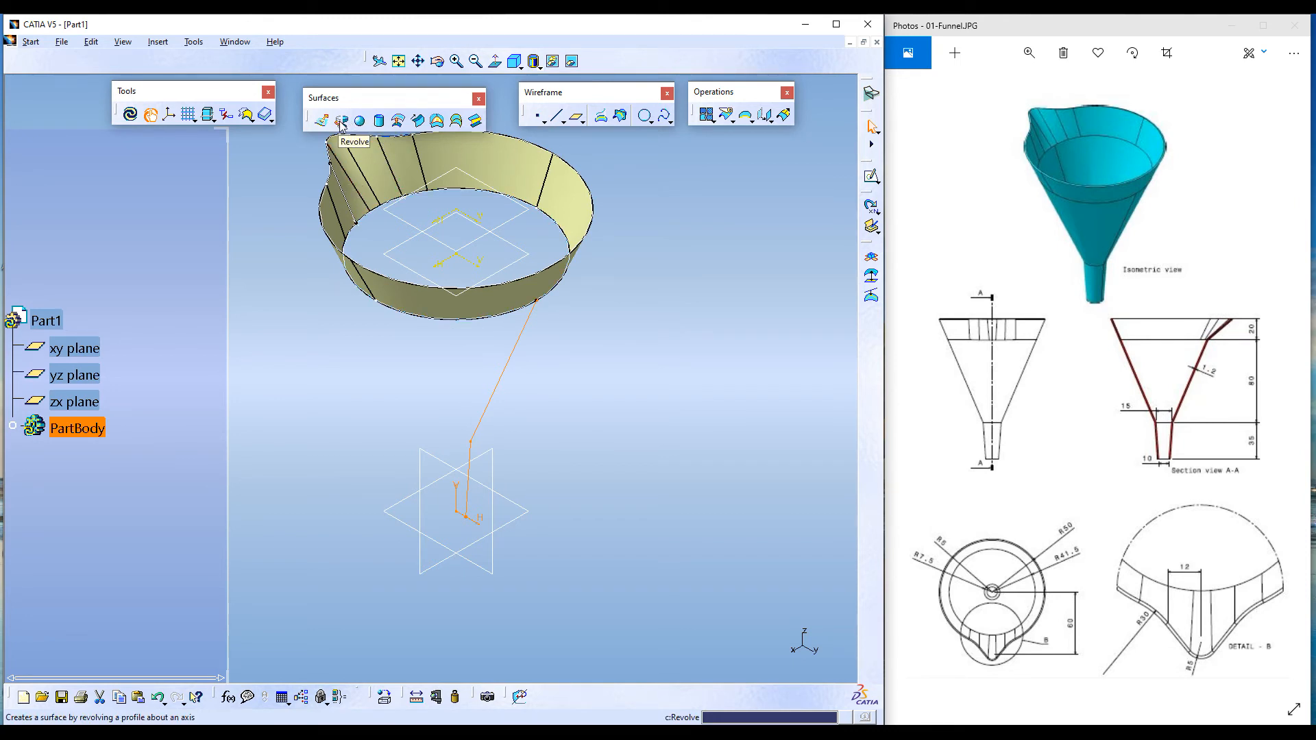
click(342, 122)
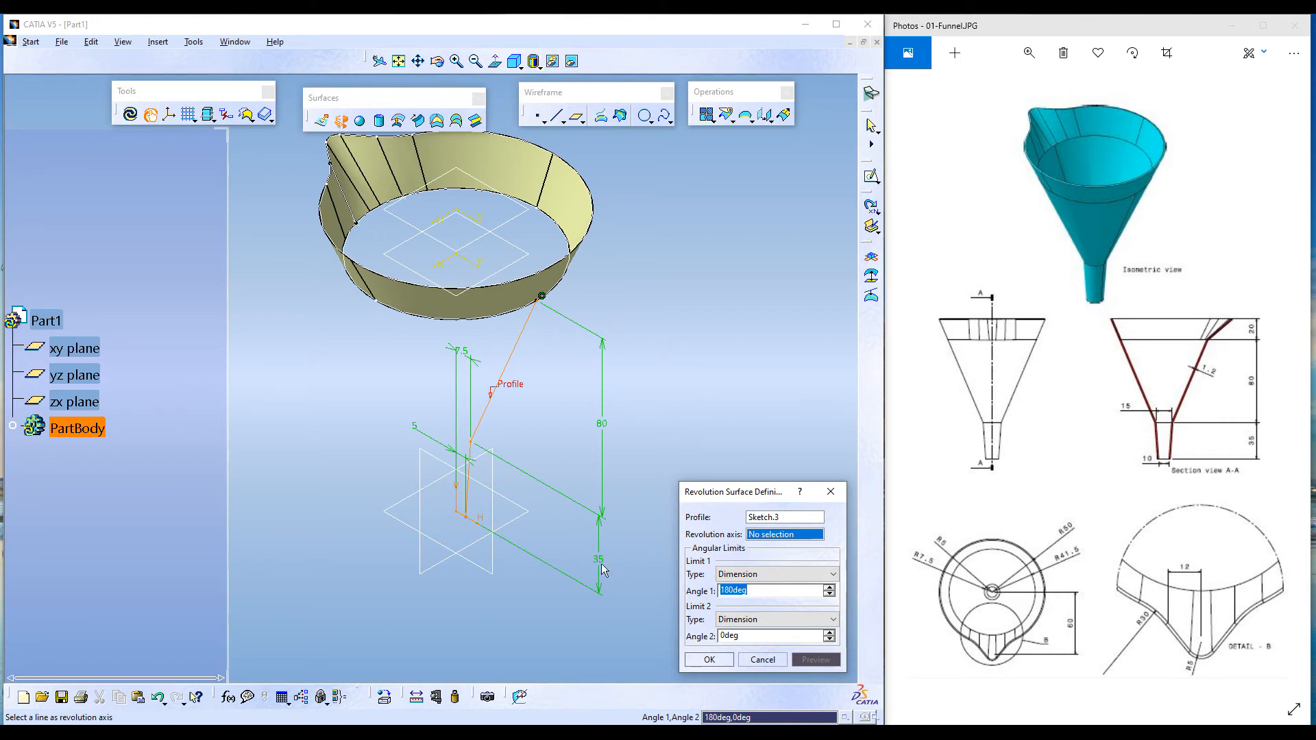
click(465, 503)
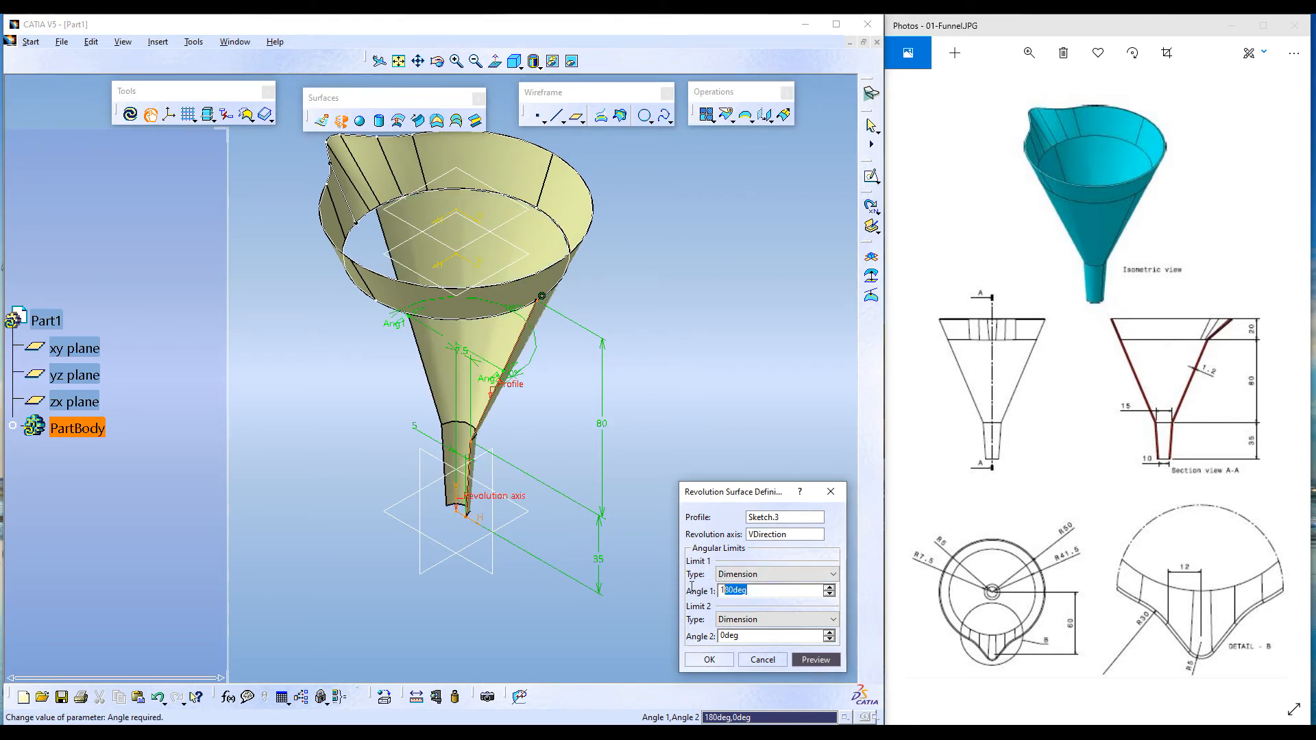
text(360)
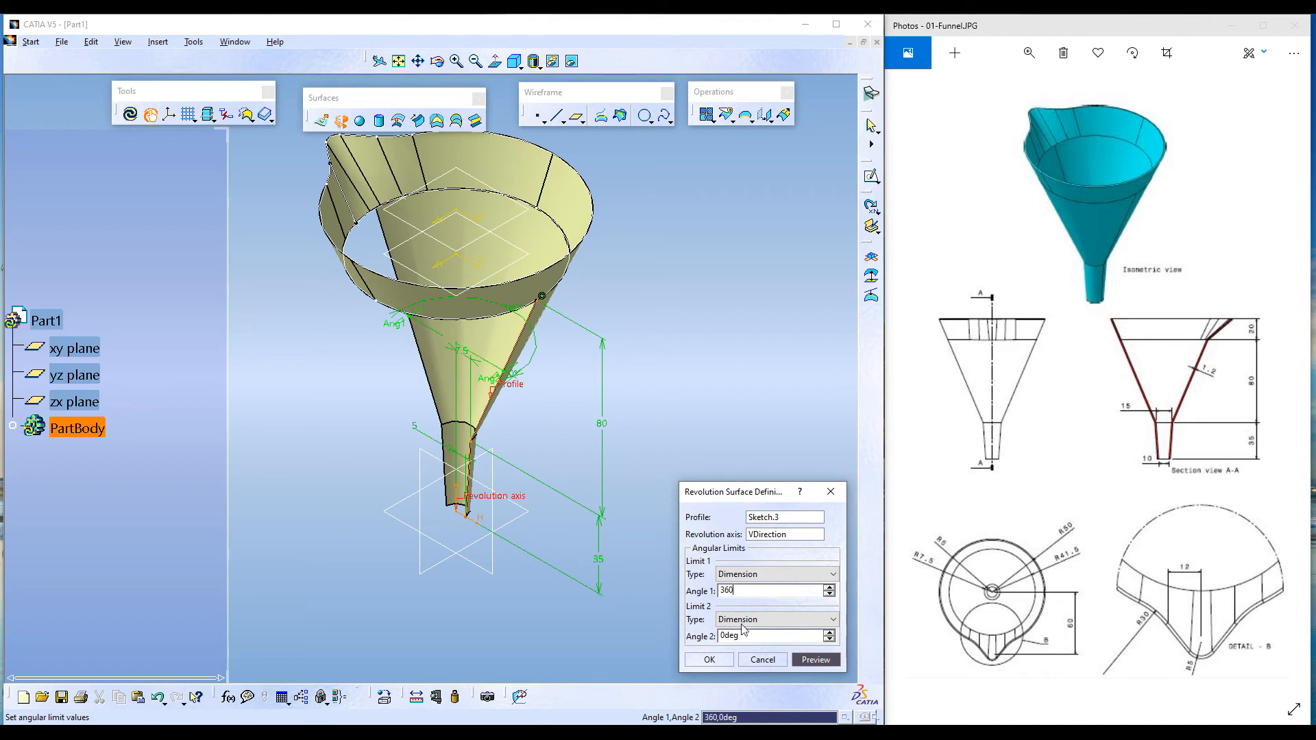
key(Tab)
key(Return)
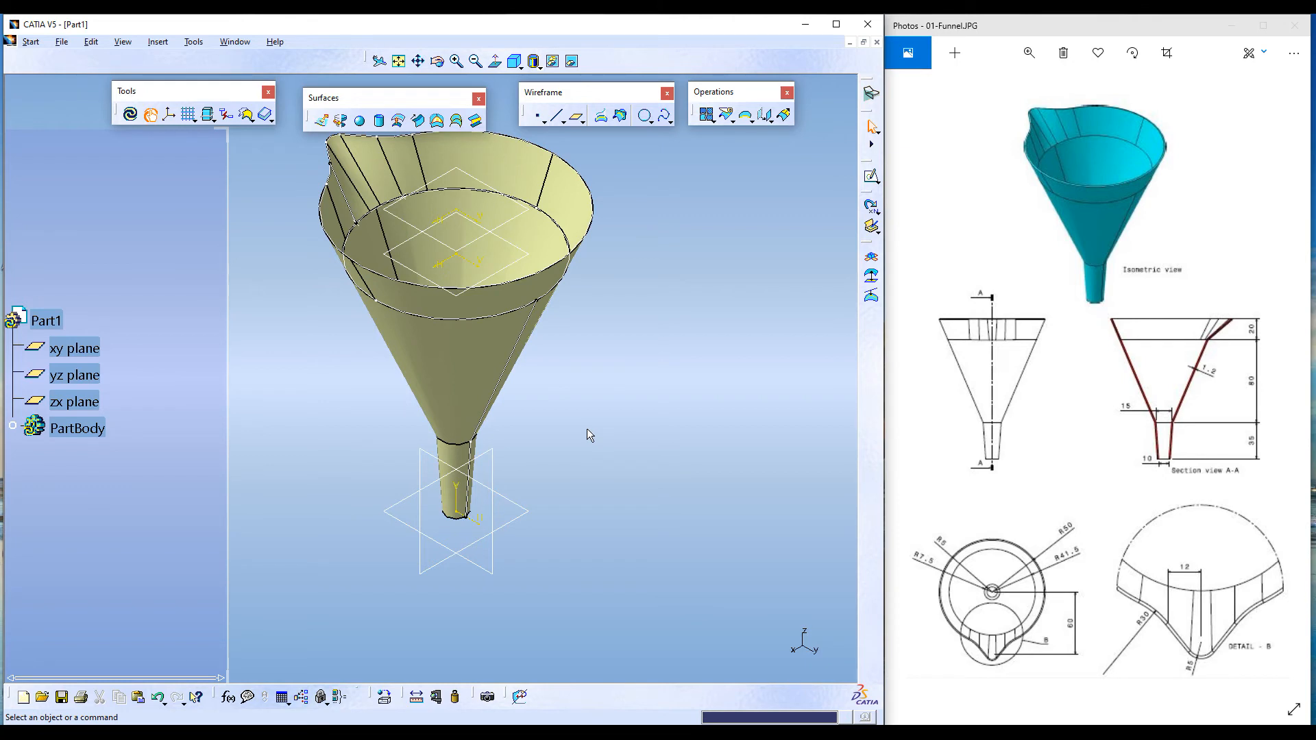
- Join the multi-sections rim surface and the revolved cone and stem surface into one surface
middle_drag(550, 385, 653, 441)
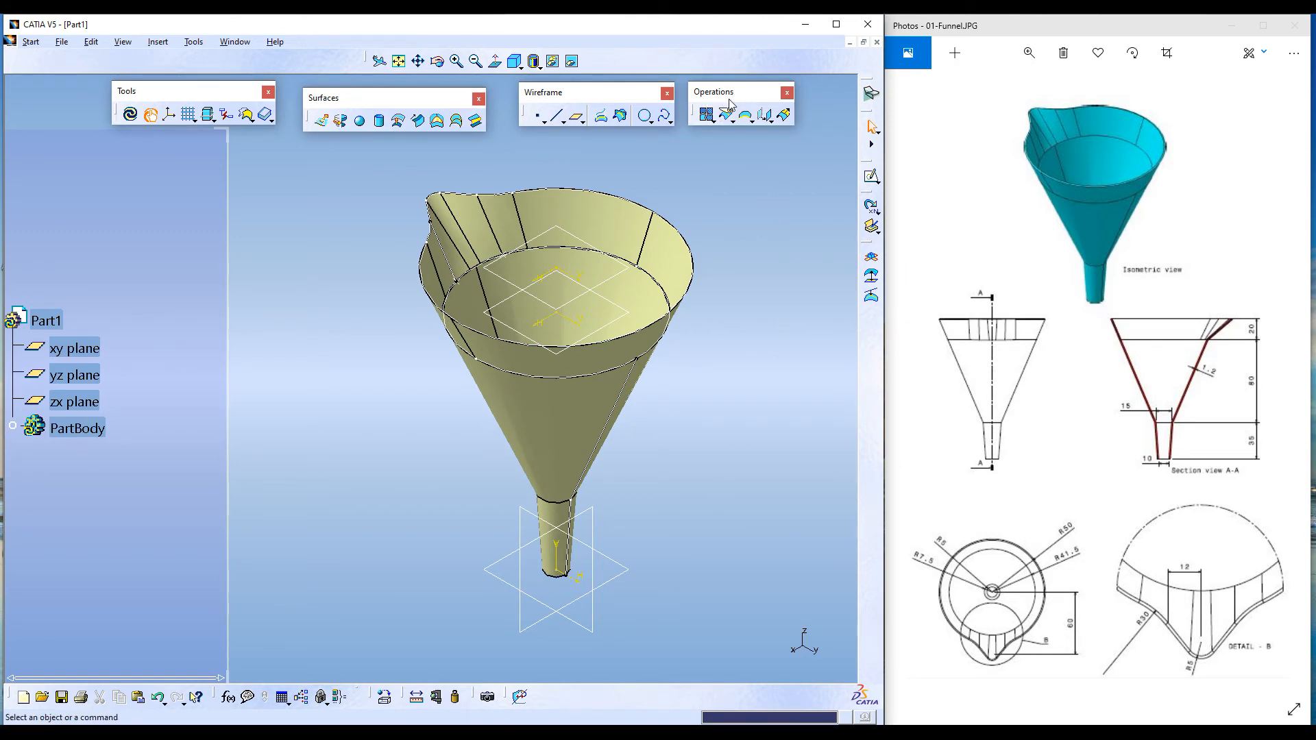
click(706, 116)
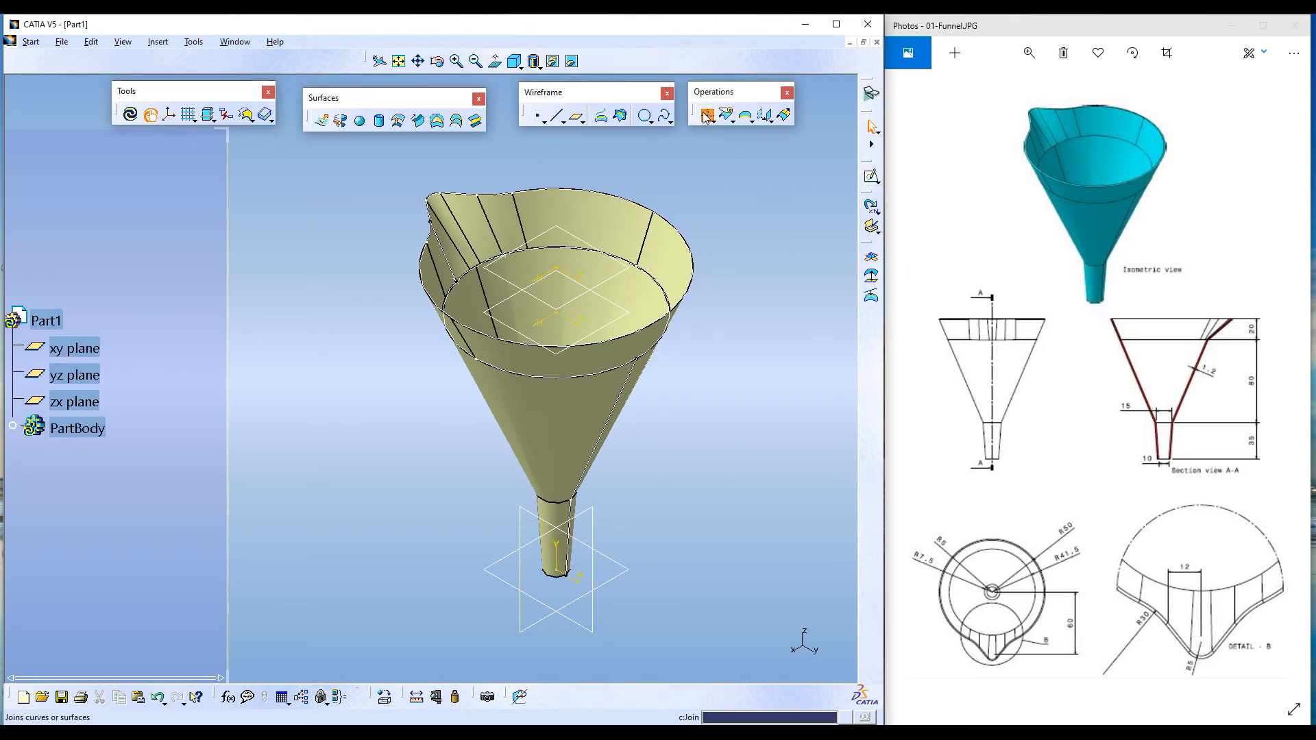
drag(766, 335, 819, 280)
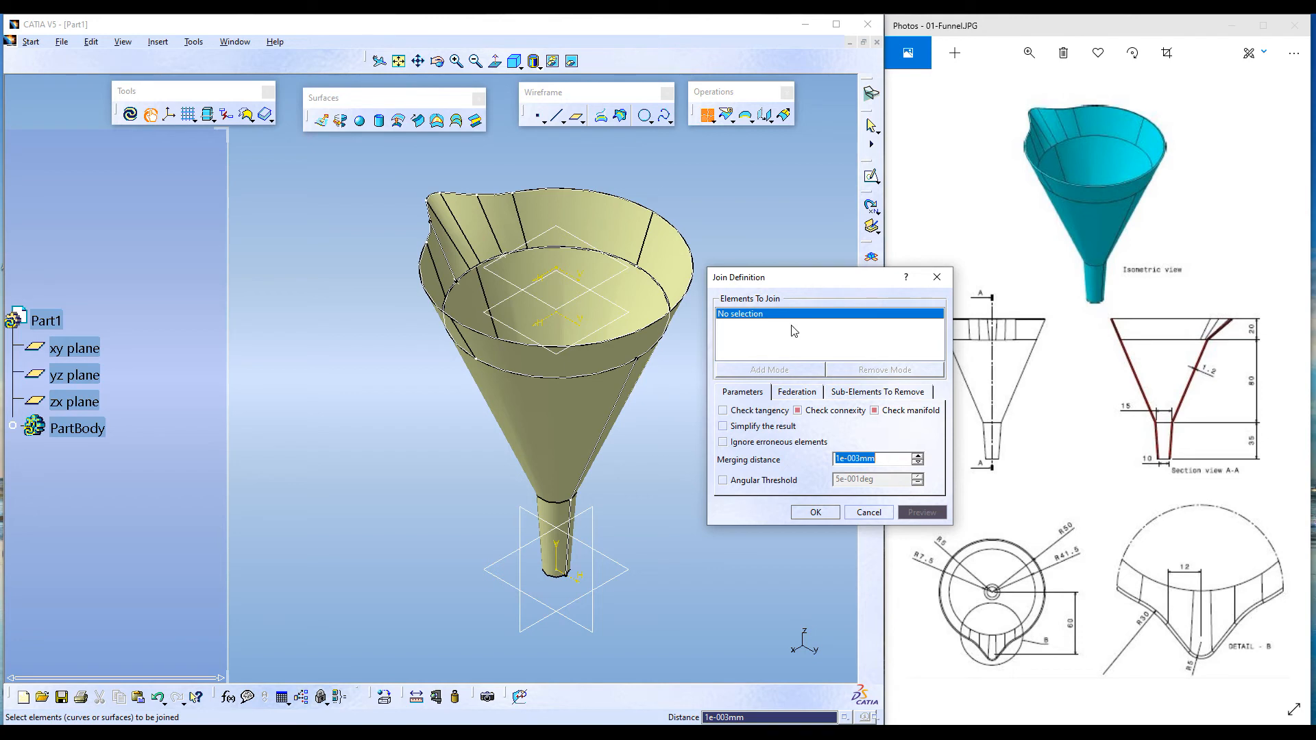
click(619, 364)
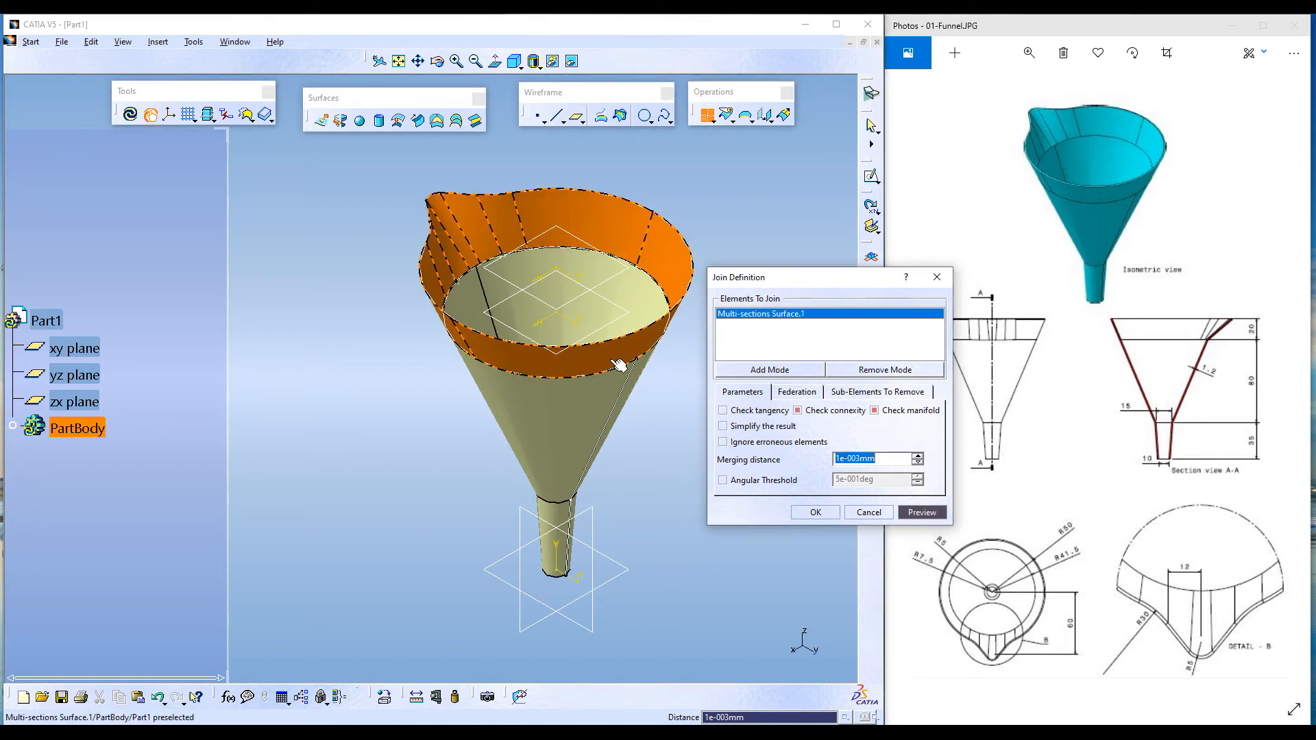
click(573, 431)
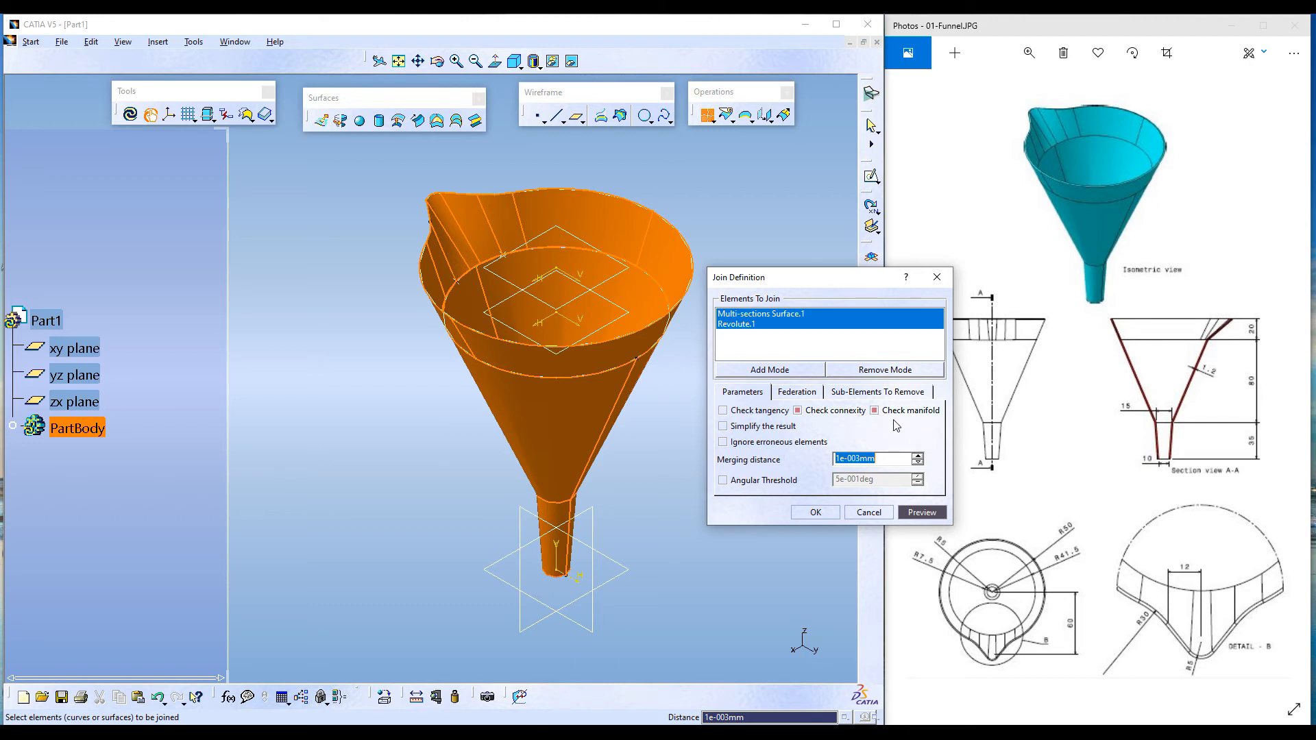
click(920, 512)
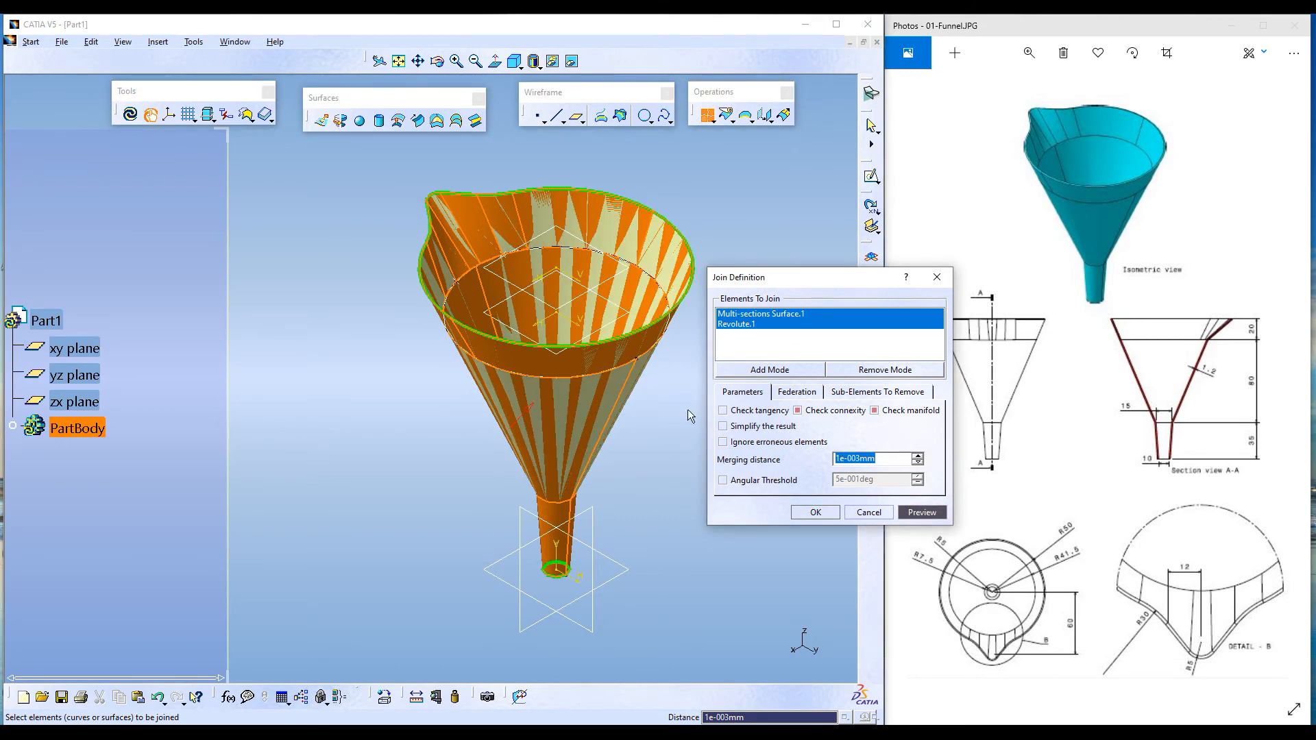
click(815, 513)
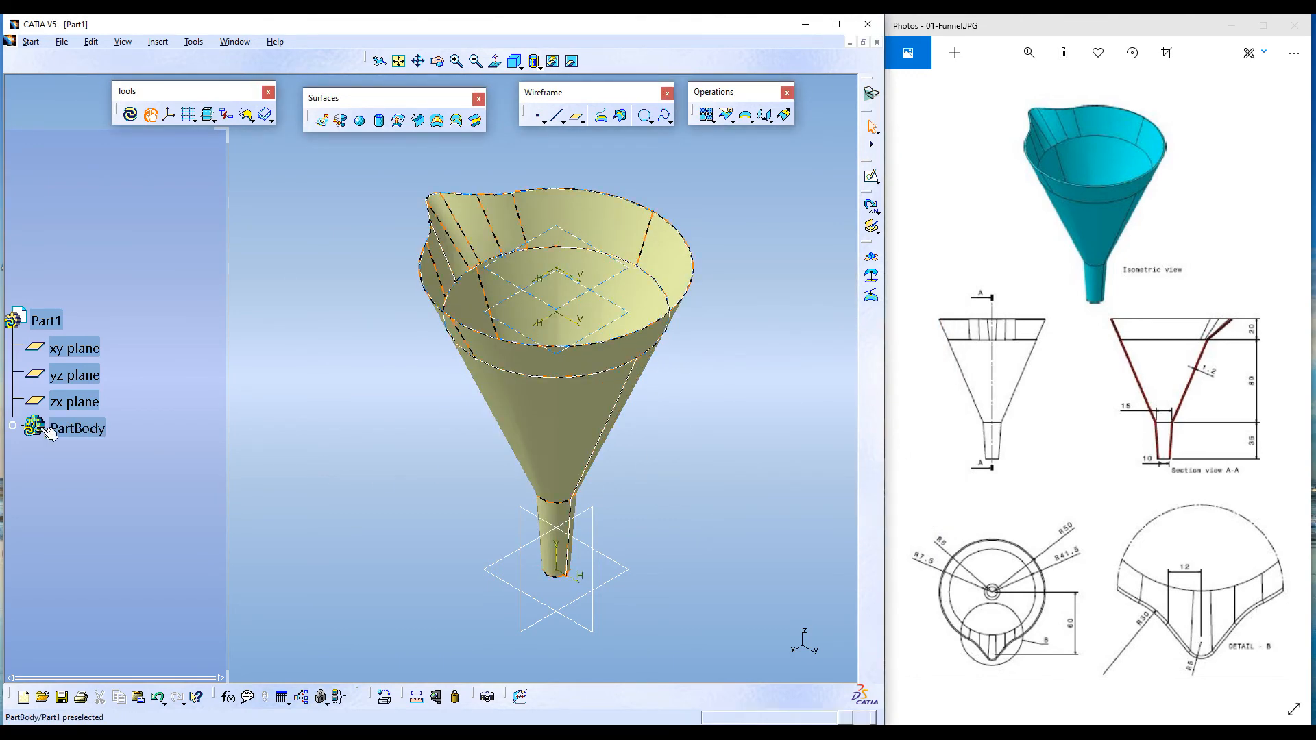
- Expand the PartBody in the specification tree and highlight the joined surface to check what it covers
click(13, 425)
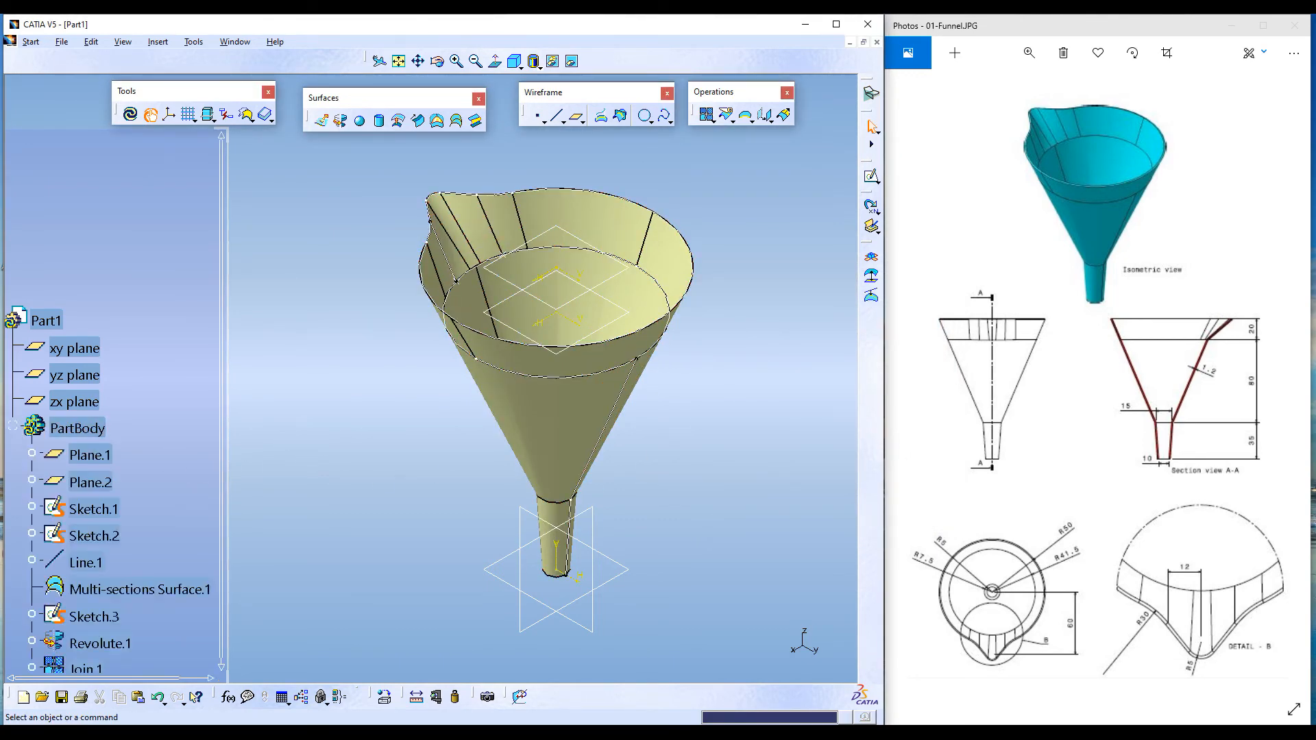
click(74, 551)
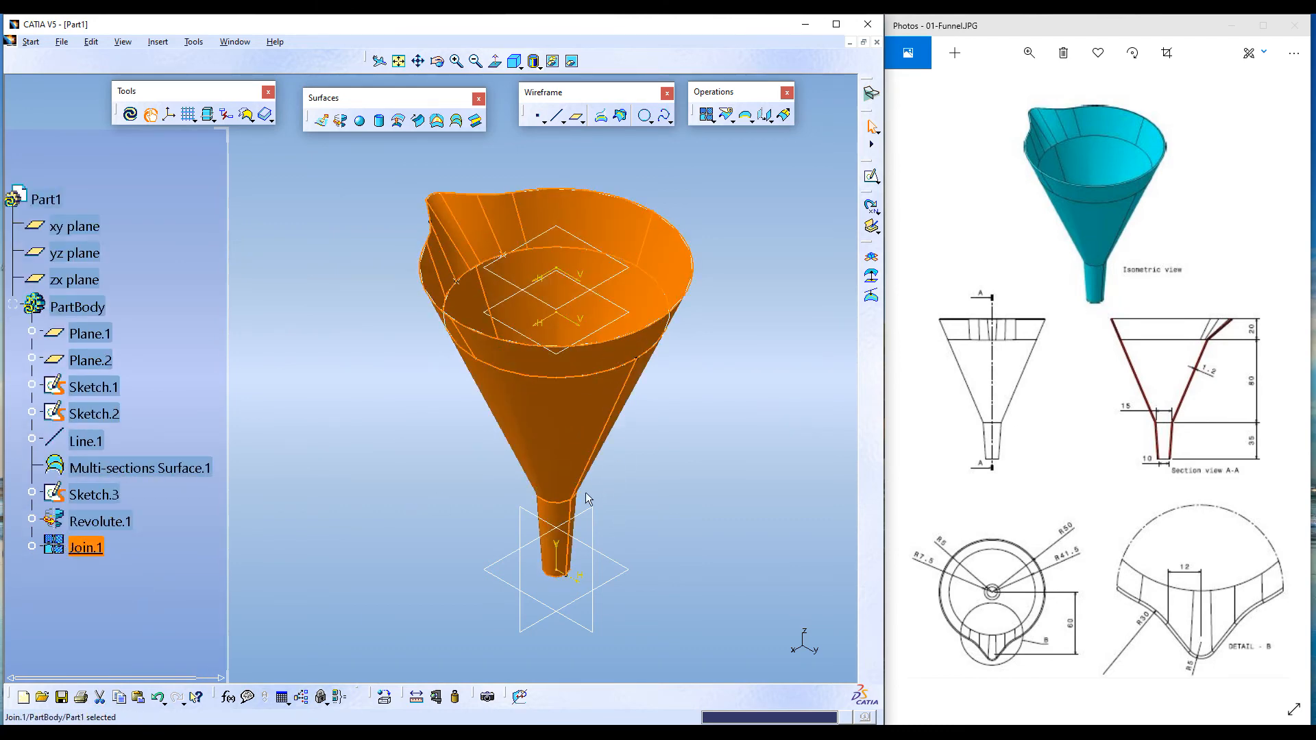
click(374, 464)
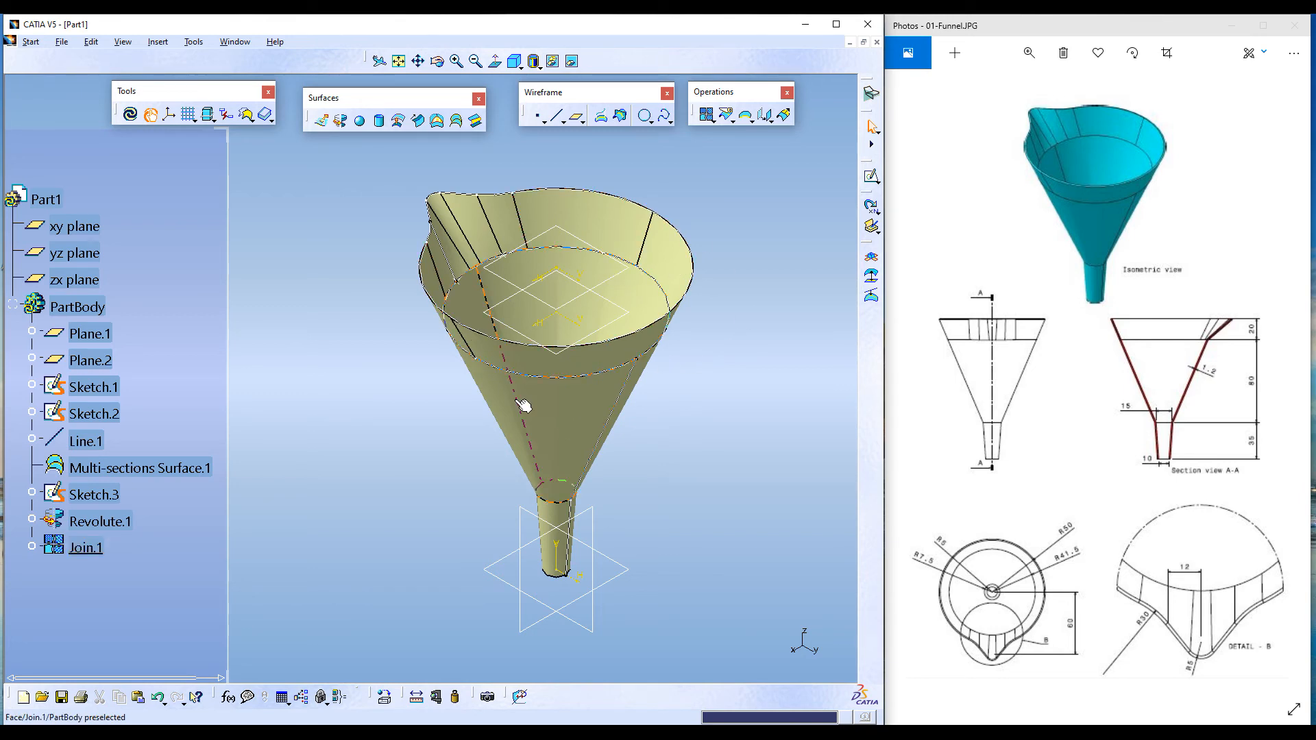
- Switch to the Part Design workbench and undock the surface-based feature tools, placing them above the model
click(31, 42)
mouse_move(61, 81)
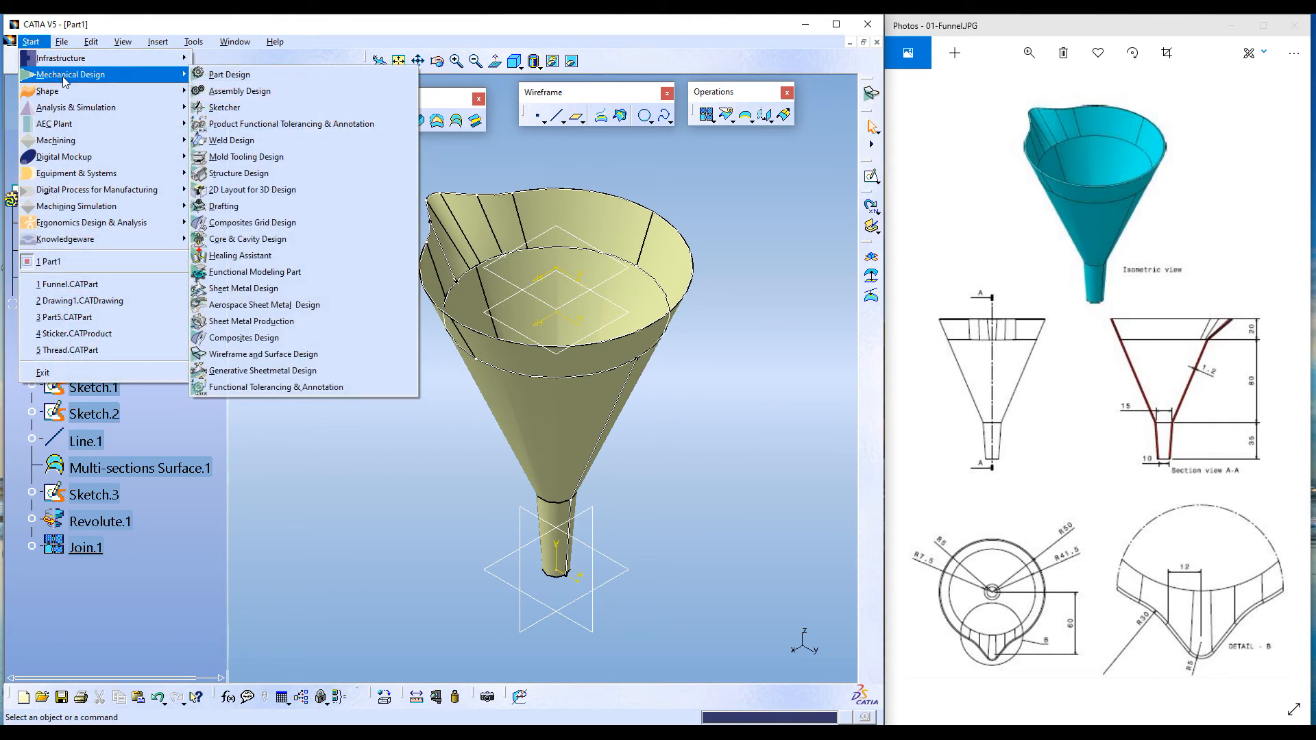
click(226, 77)
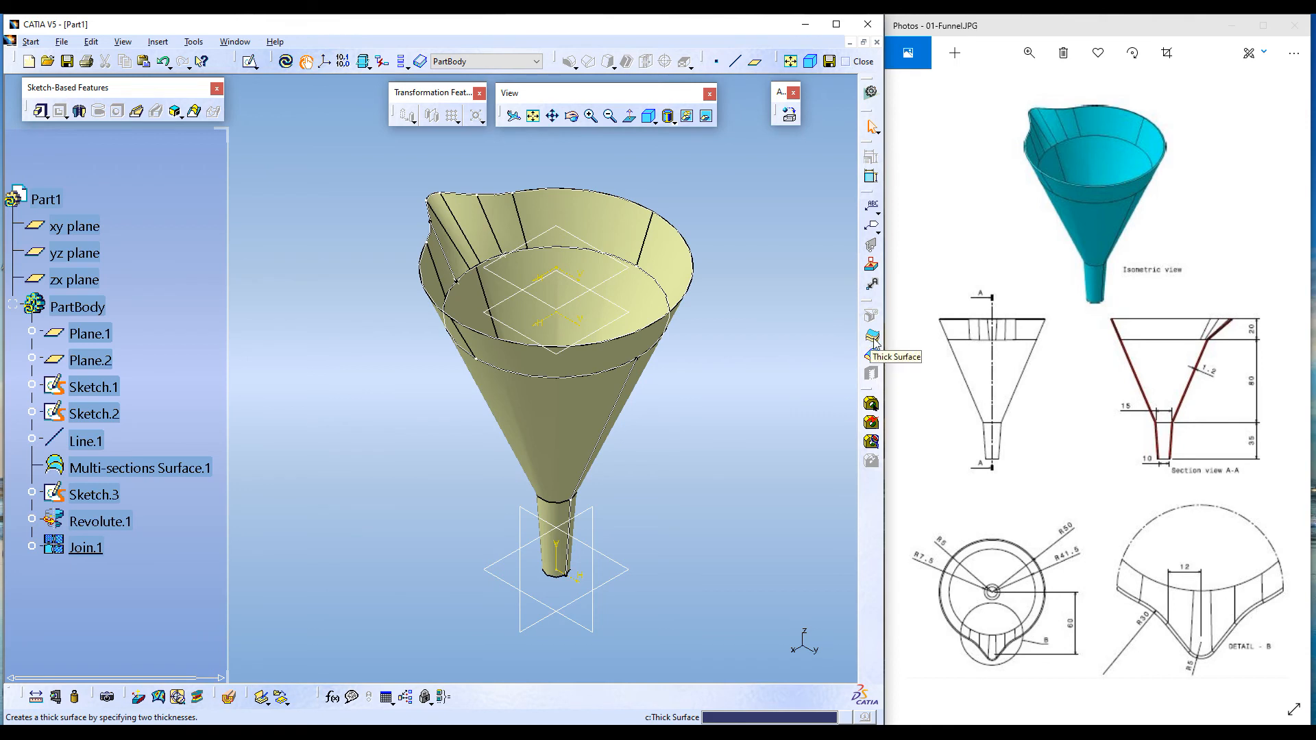
drag(867, 306, 289, 109)
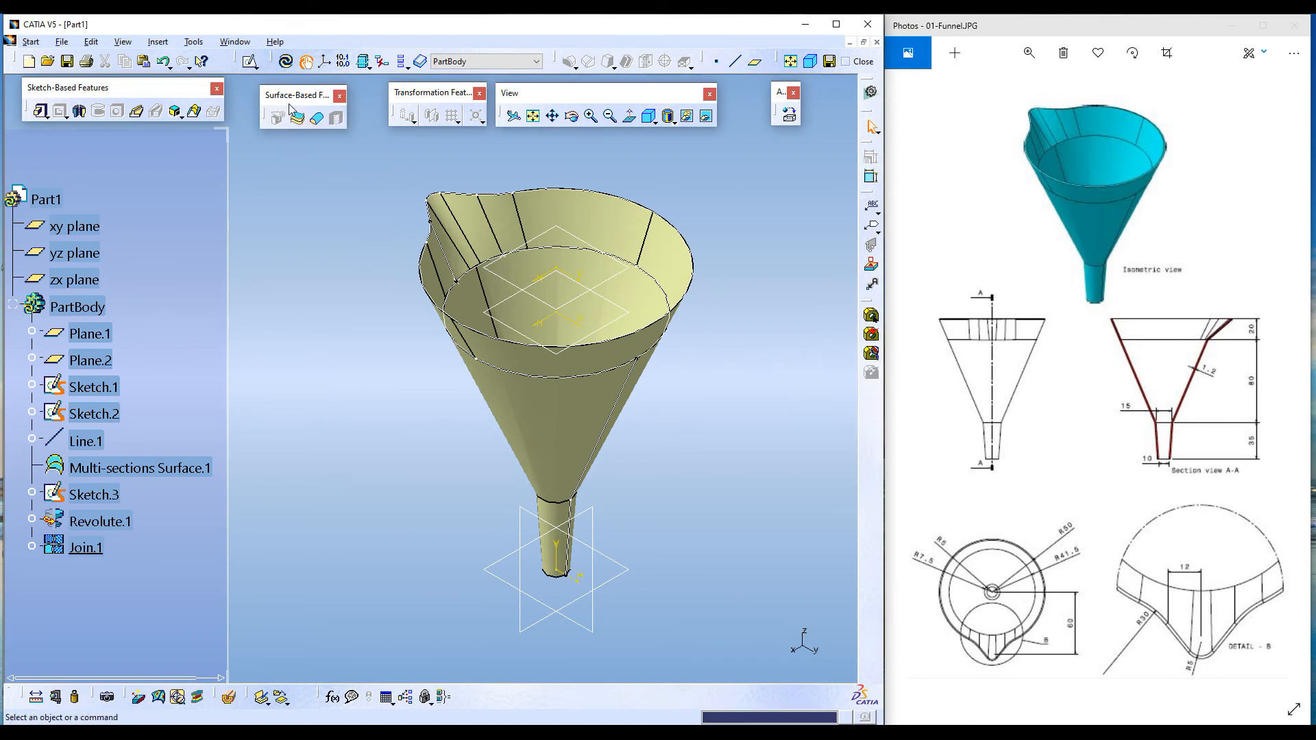
- Hide the Surface-Based Features (Extended) tool set and display it again
click(339, 96)
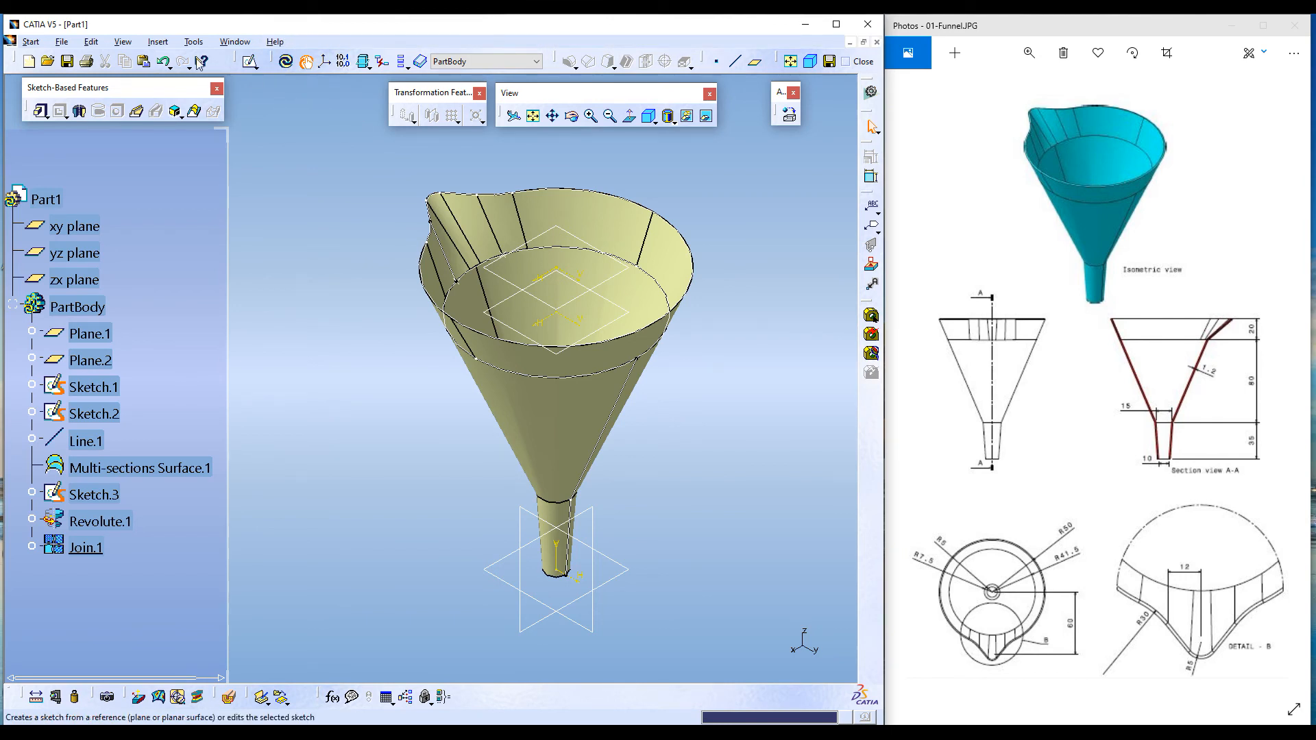
click(123, 44)
mouse_move(162, 64)
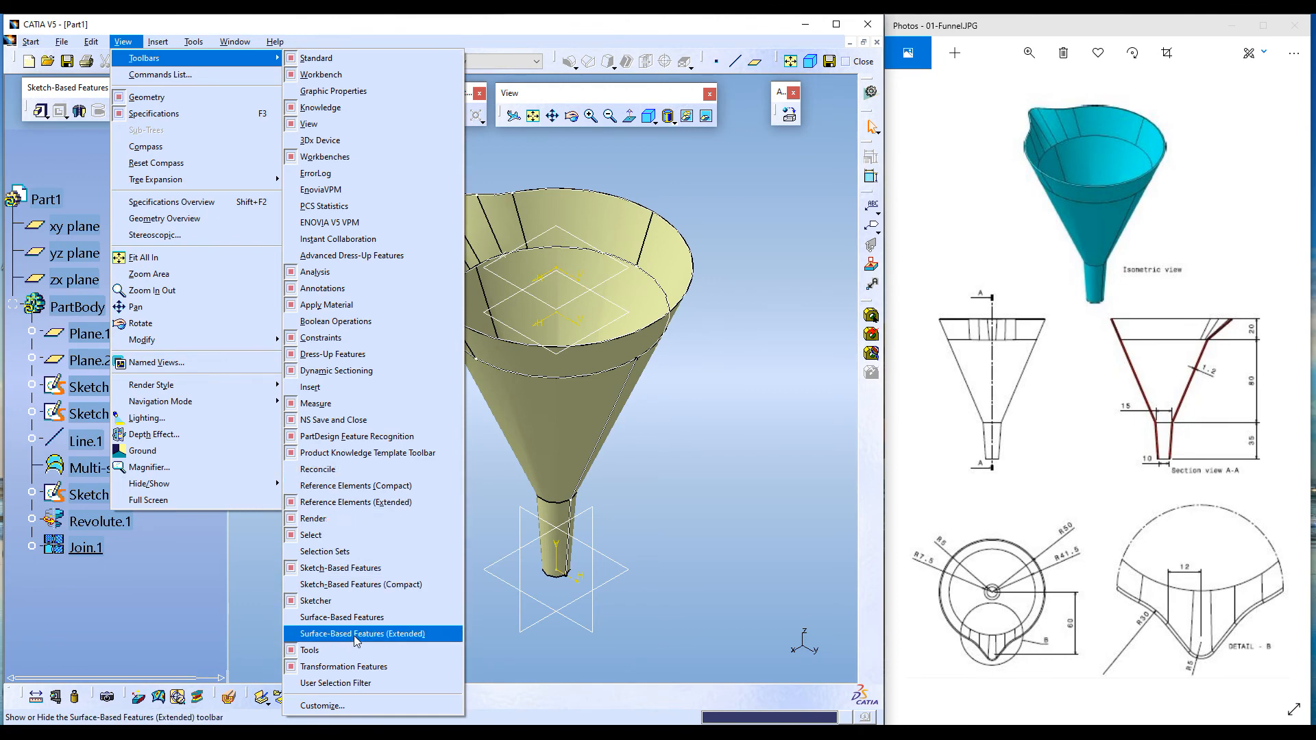
click(419, 637)
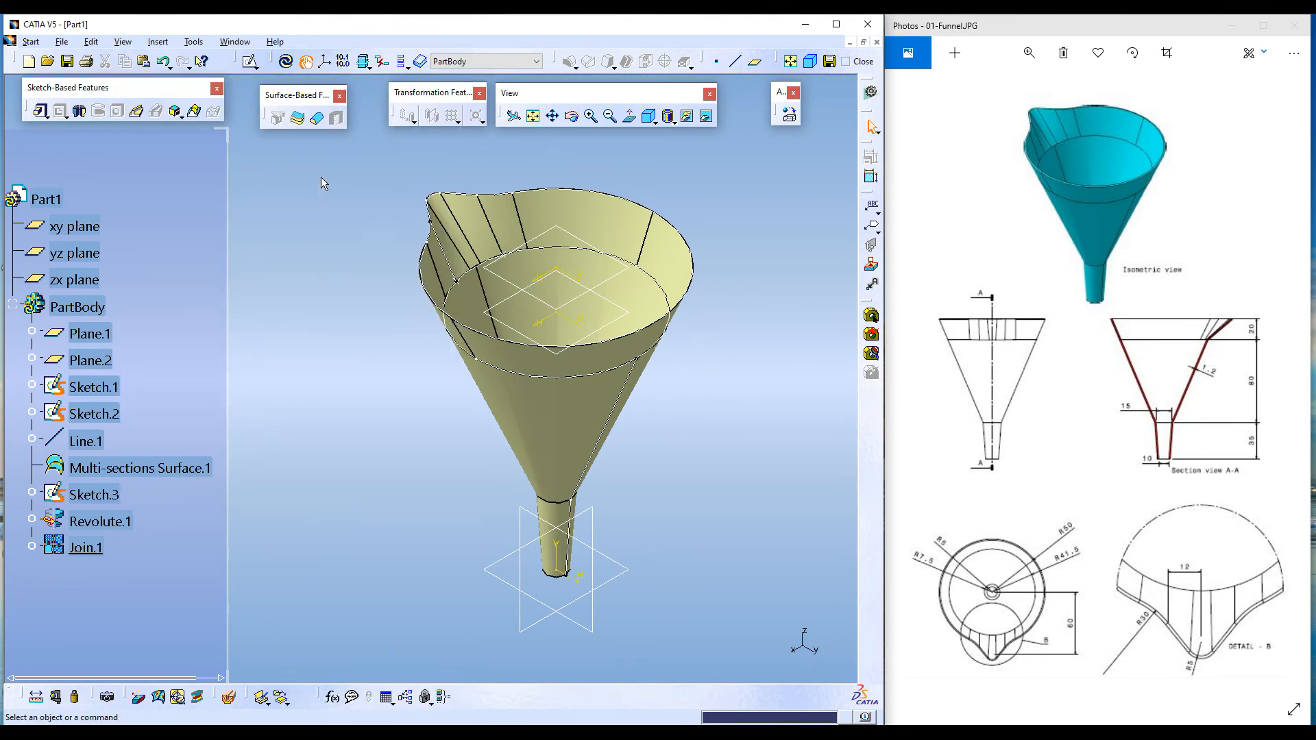
- Thicken the joined funnel surface outward with Thick Surface, using a 1.2 mm first offset and a 0 mm second offset
click(299, 121)
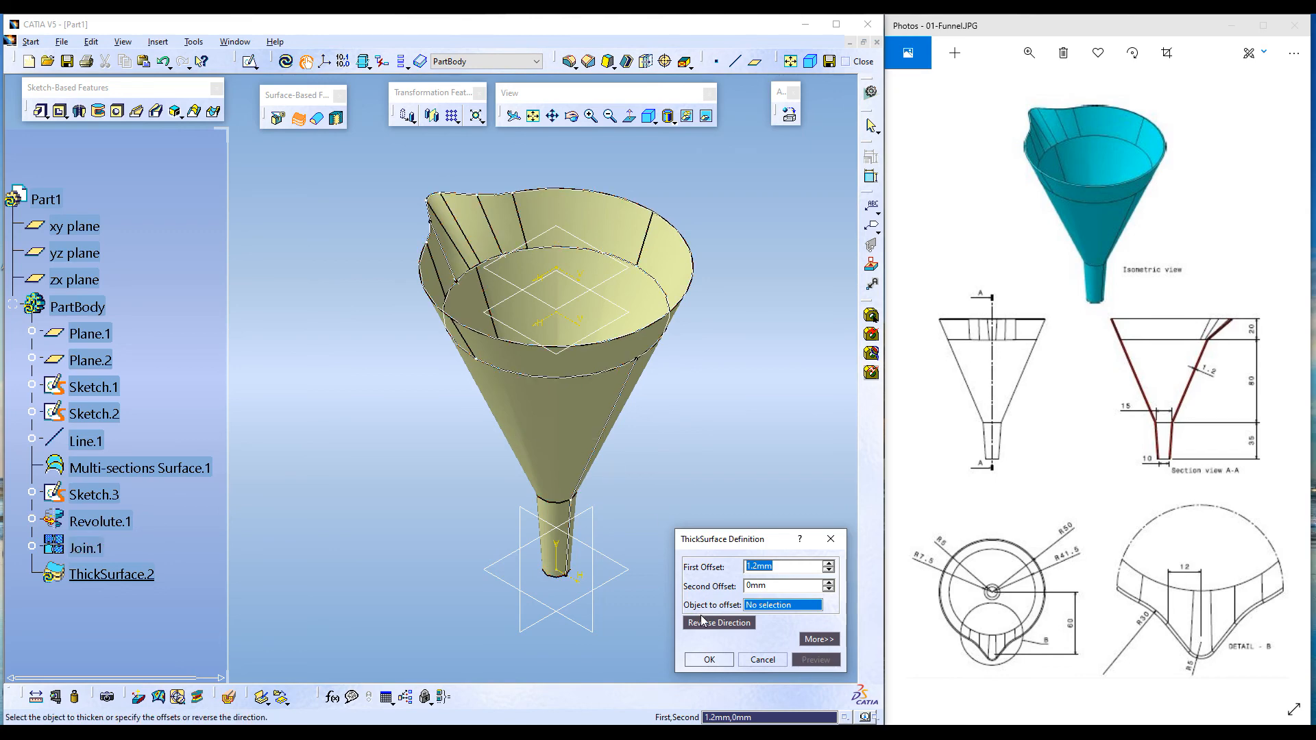
click(572, 426)
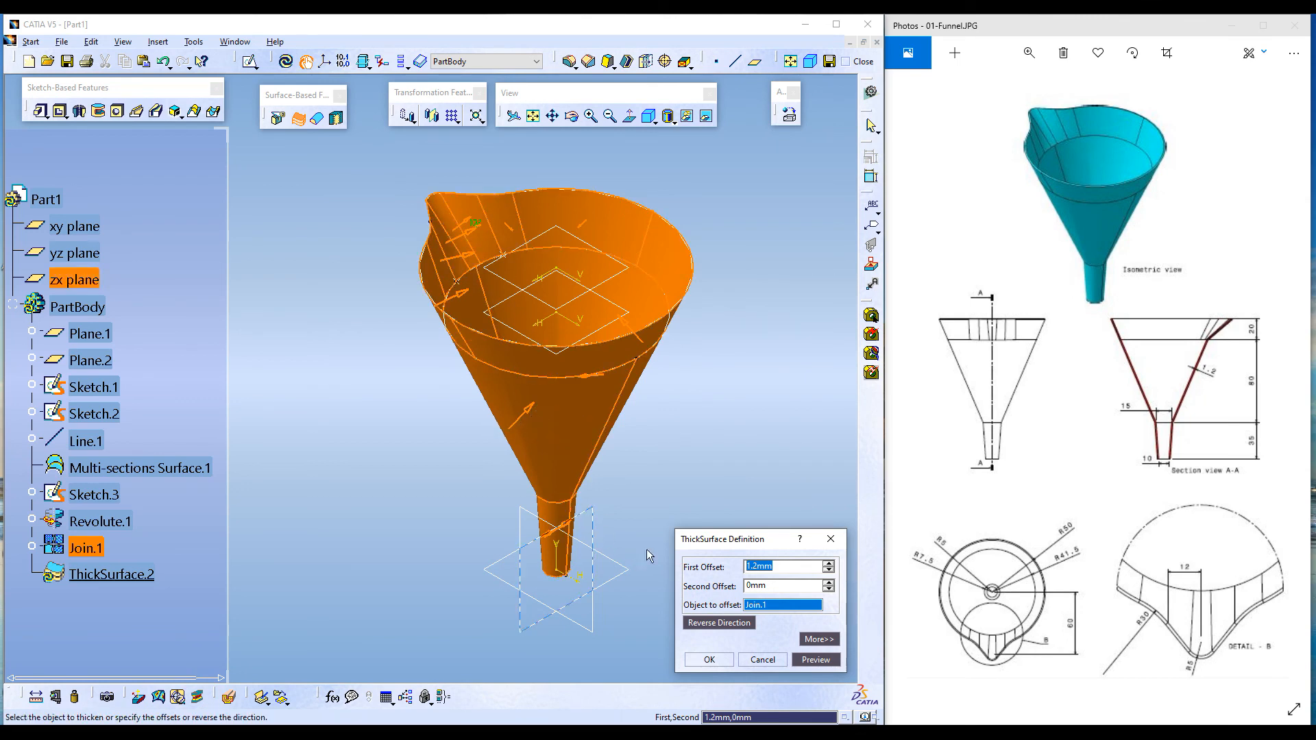
click(740, 624)
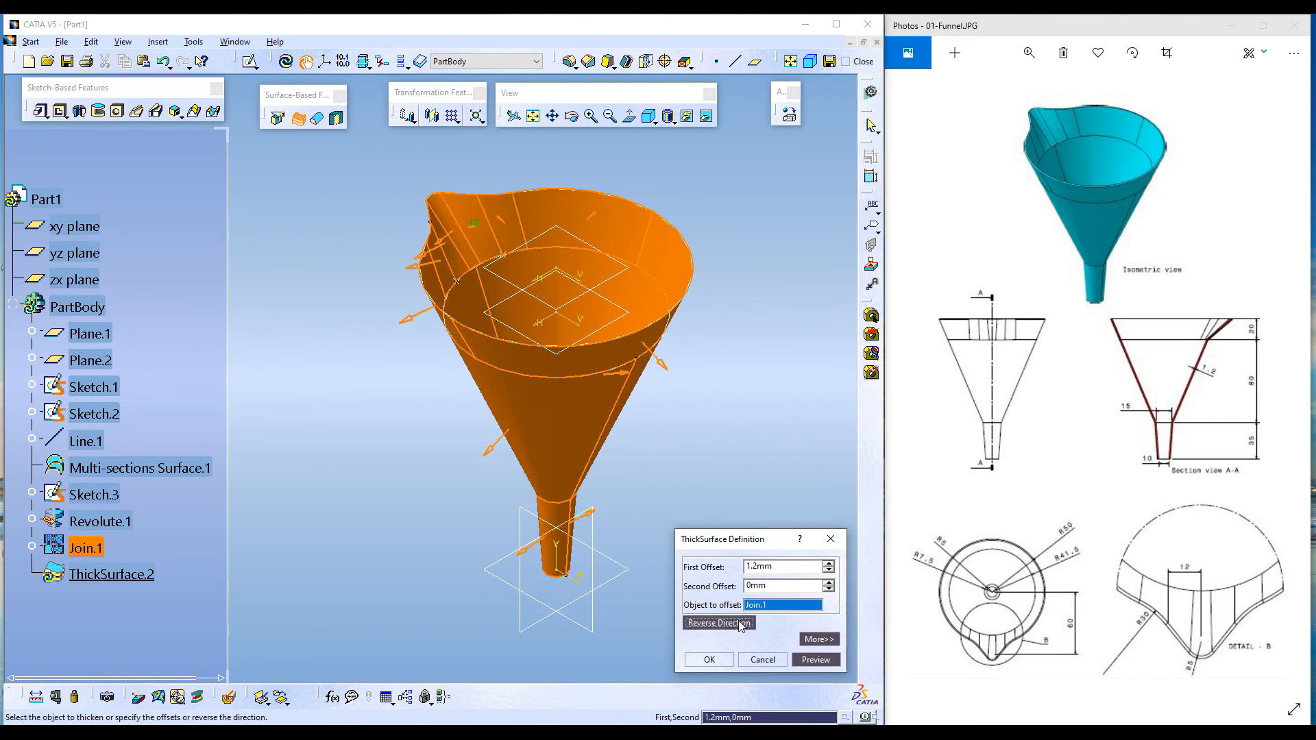
click(816, 659)
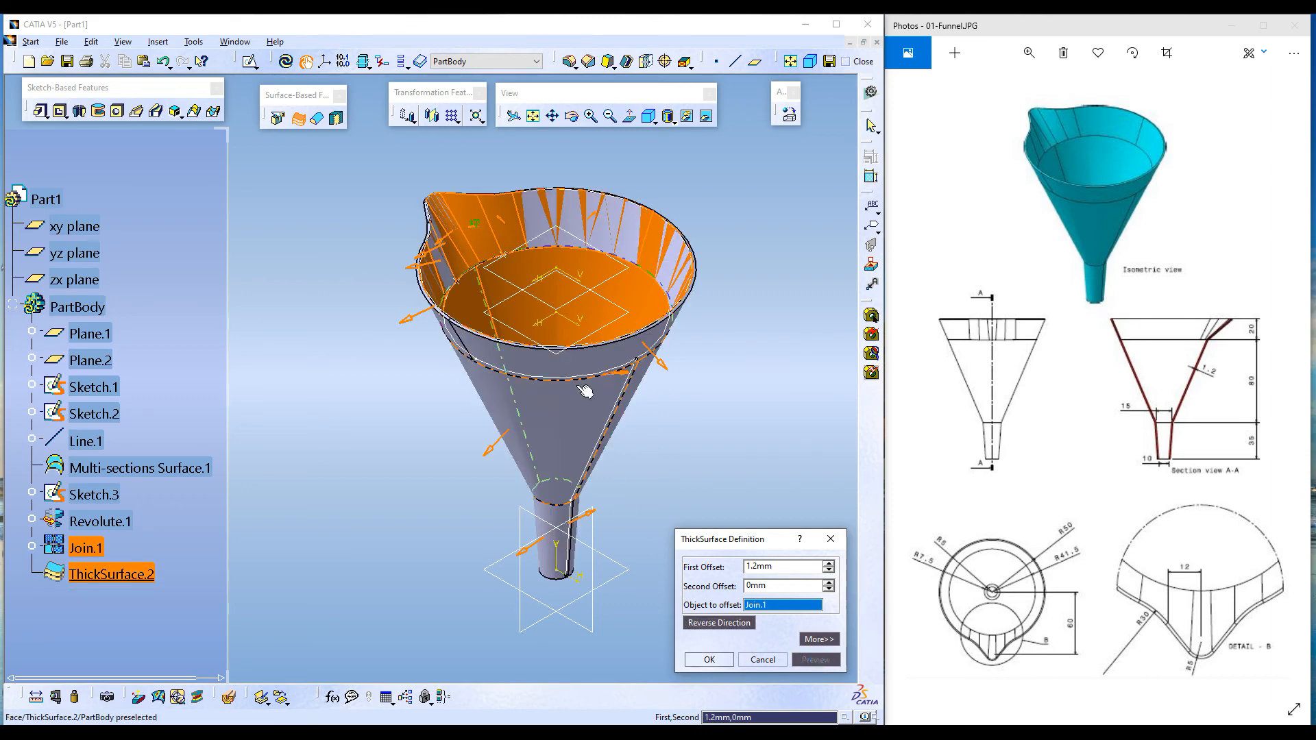
click(709, 660)
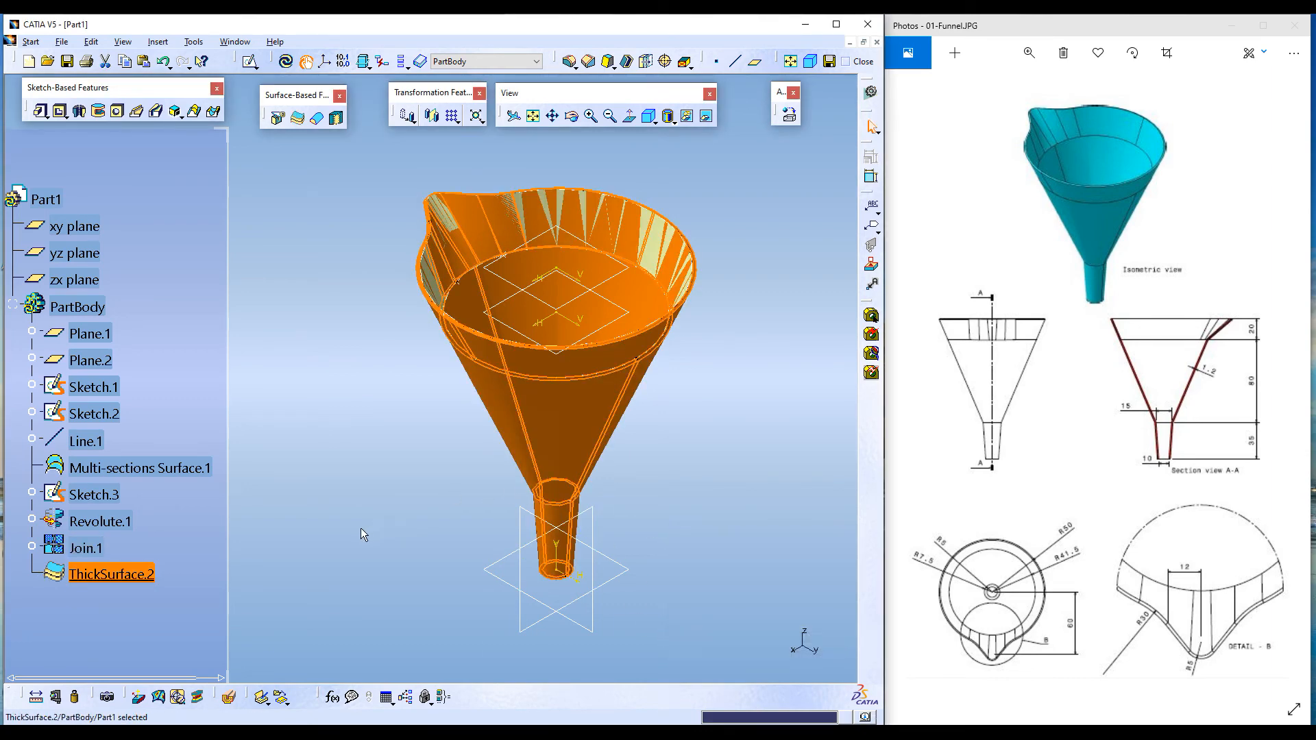
- Hide the joined surface so that only the thickened solid is displayed
click(67, 547)
right_click(66, 546)
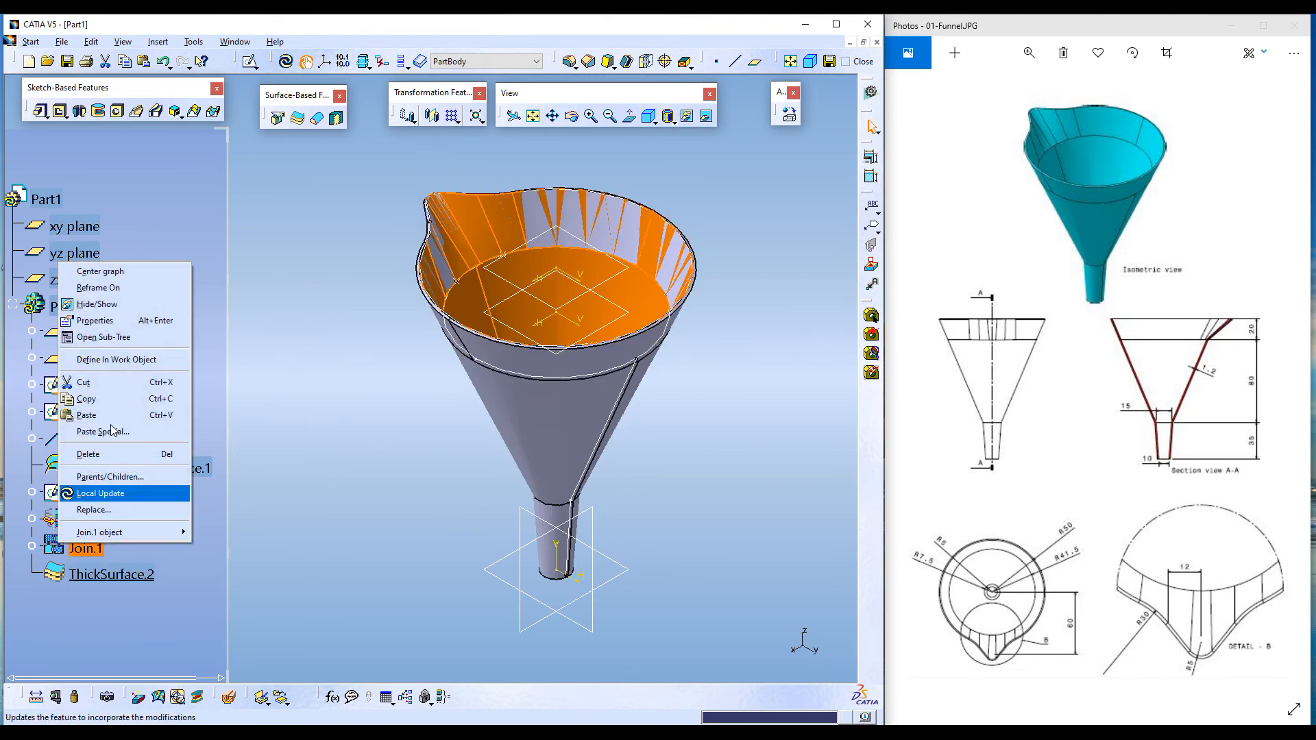
click(103, 304)
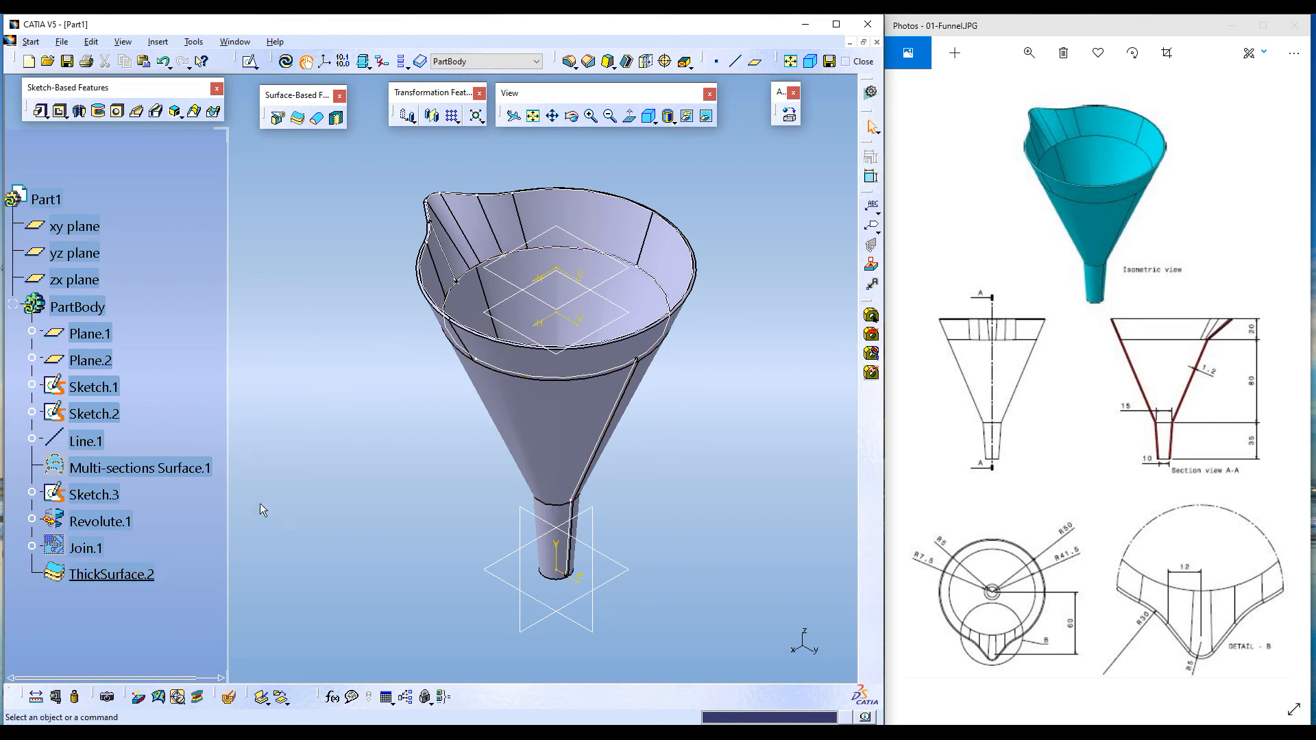
- Set the fill color of the PartBody to cyan in its graphic properties
right_click(79, 314)
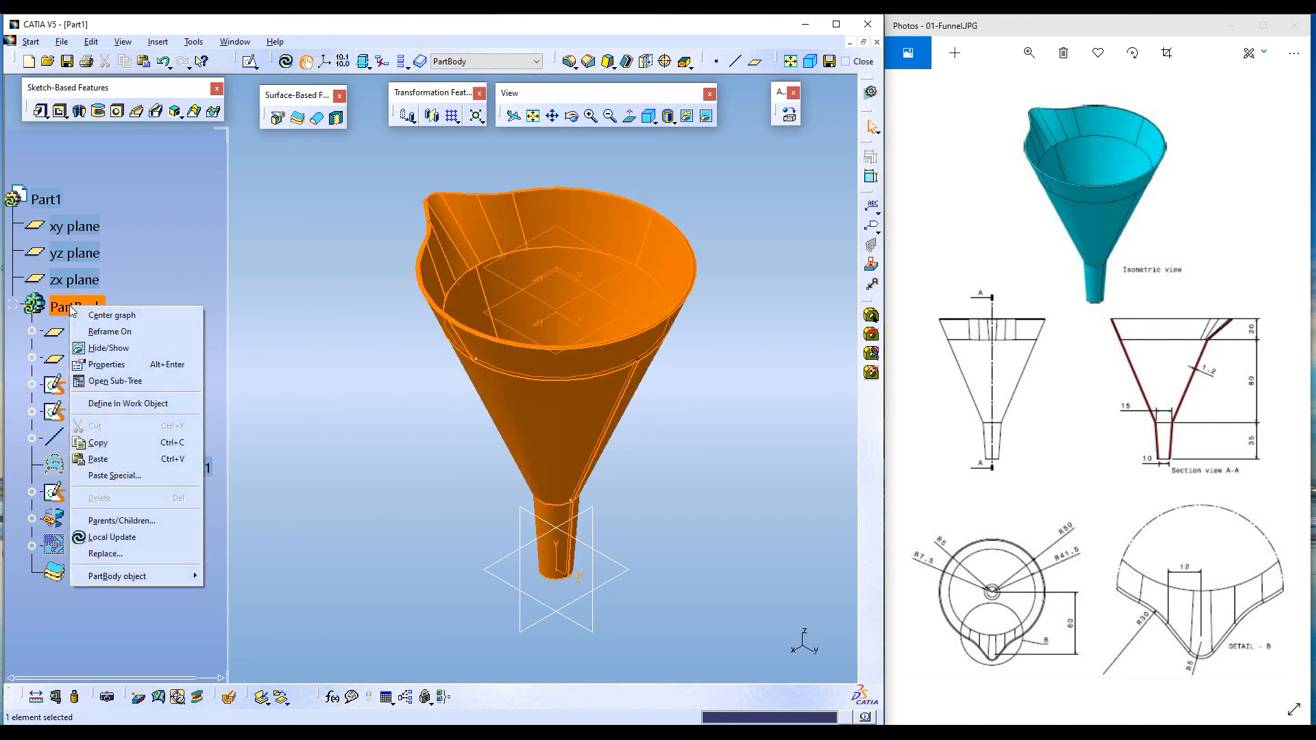
click(110, 364)
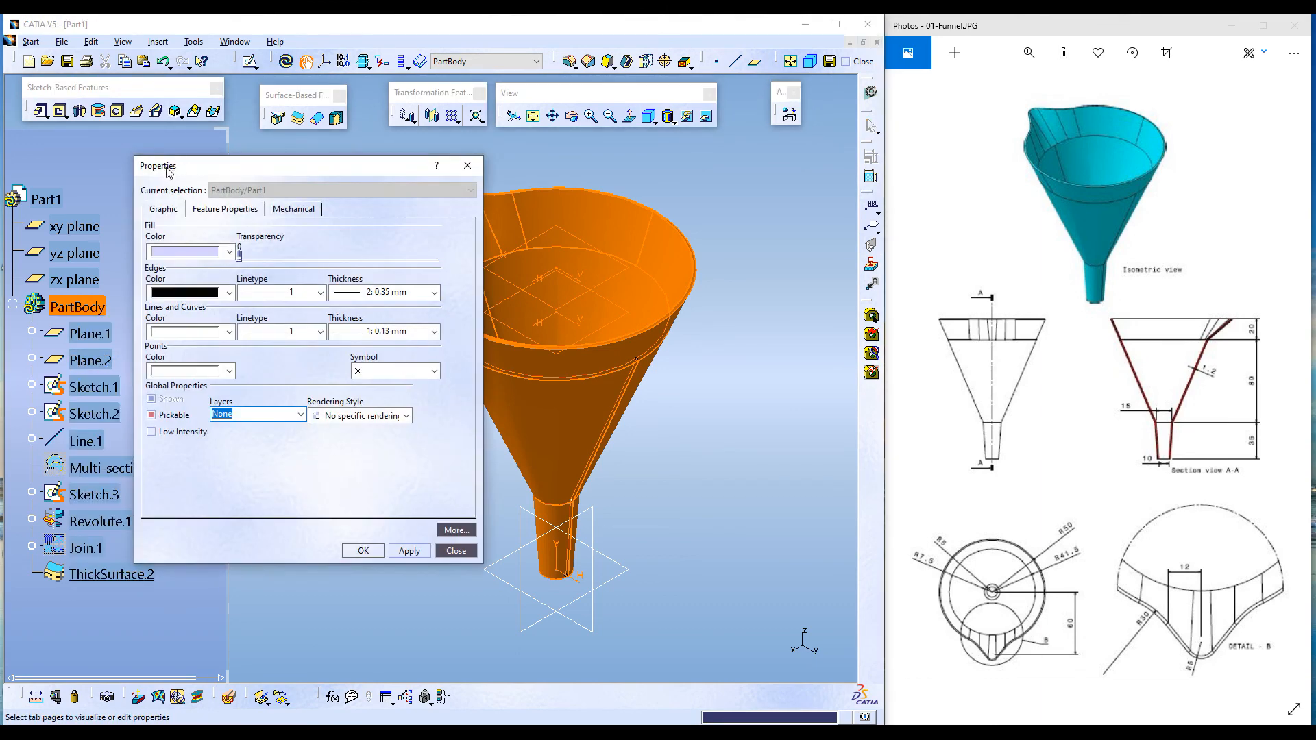
click(229, 252)
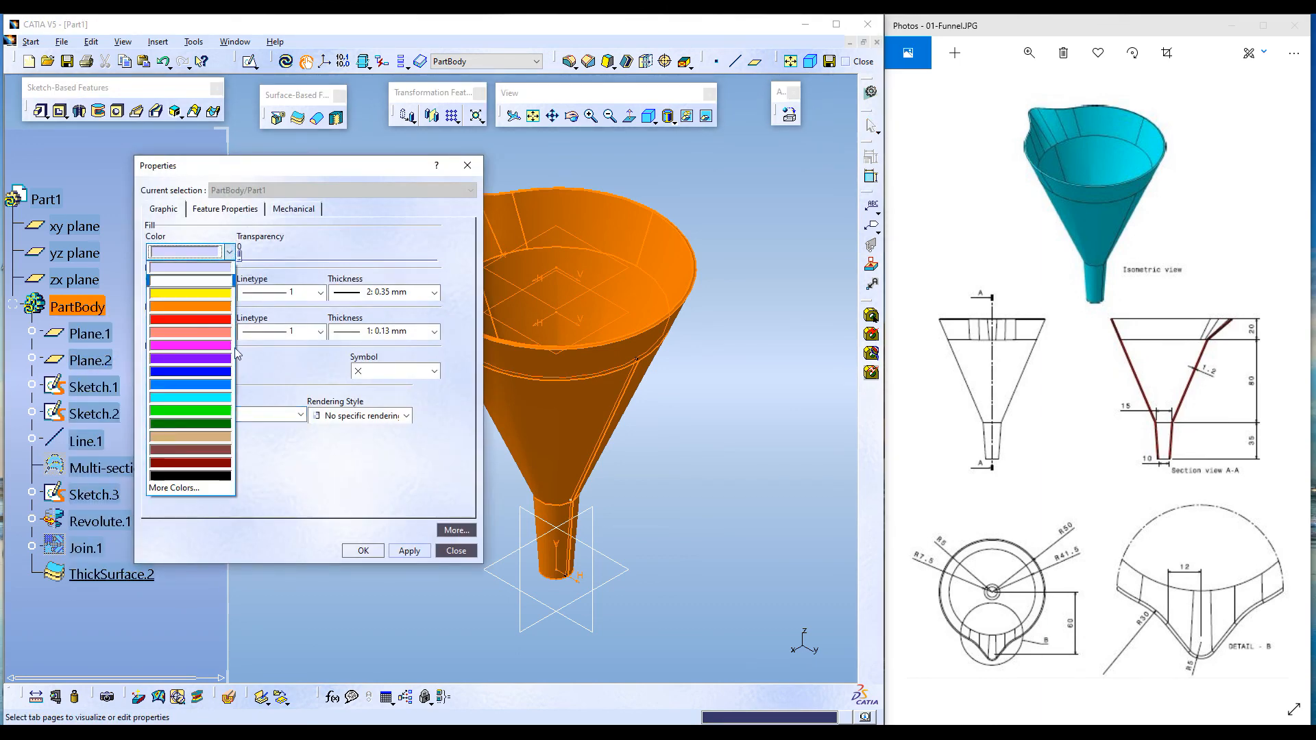
click(218, 398)
click(409, 551)
click(363, 551)
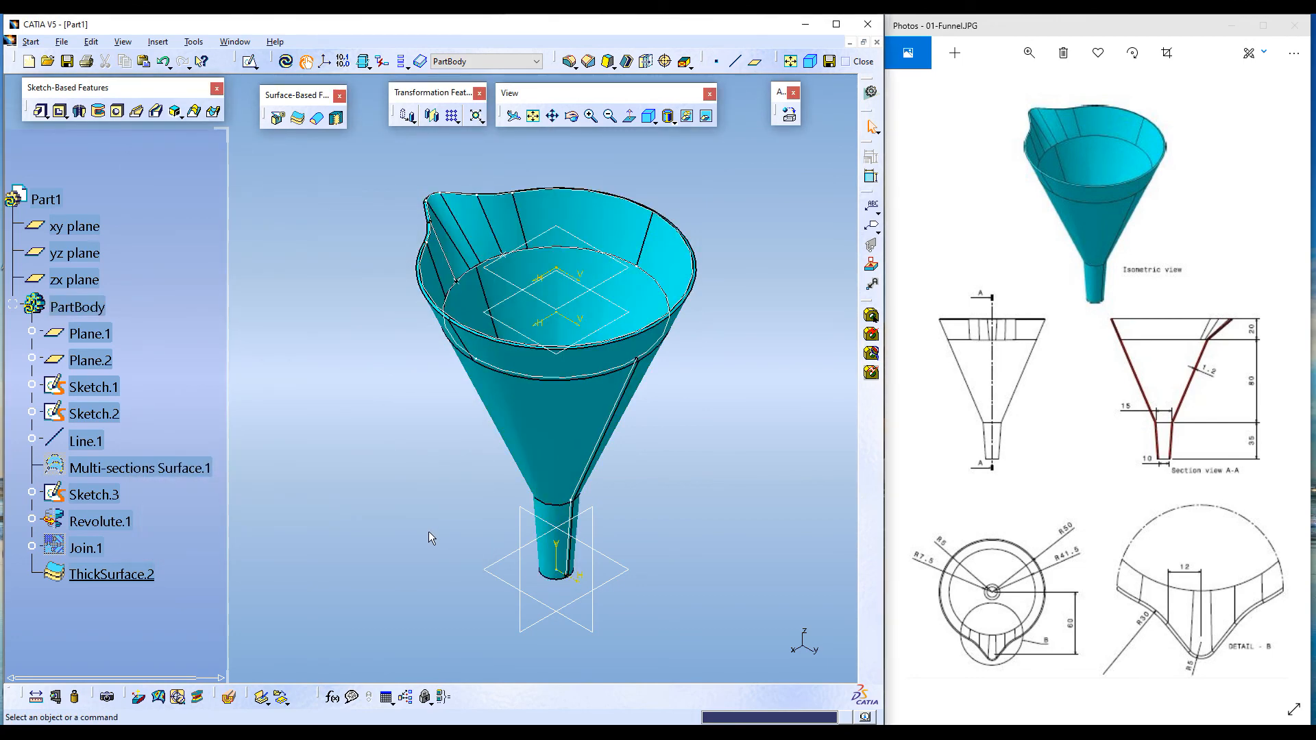
- Hide the xy, yz and zx planes, Plane.1, Plane.2, Sketch.1, Sketch.2, Sketch.3 and Line.1, leaving only the funnel solid displayed
click(81, 226)
ctrl+click(81, 253)
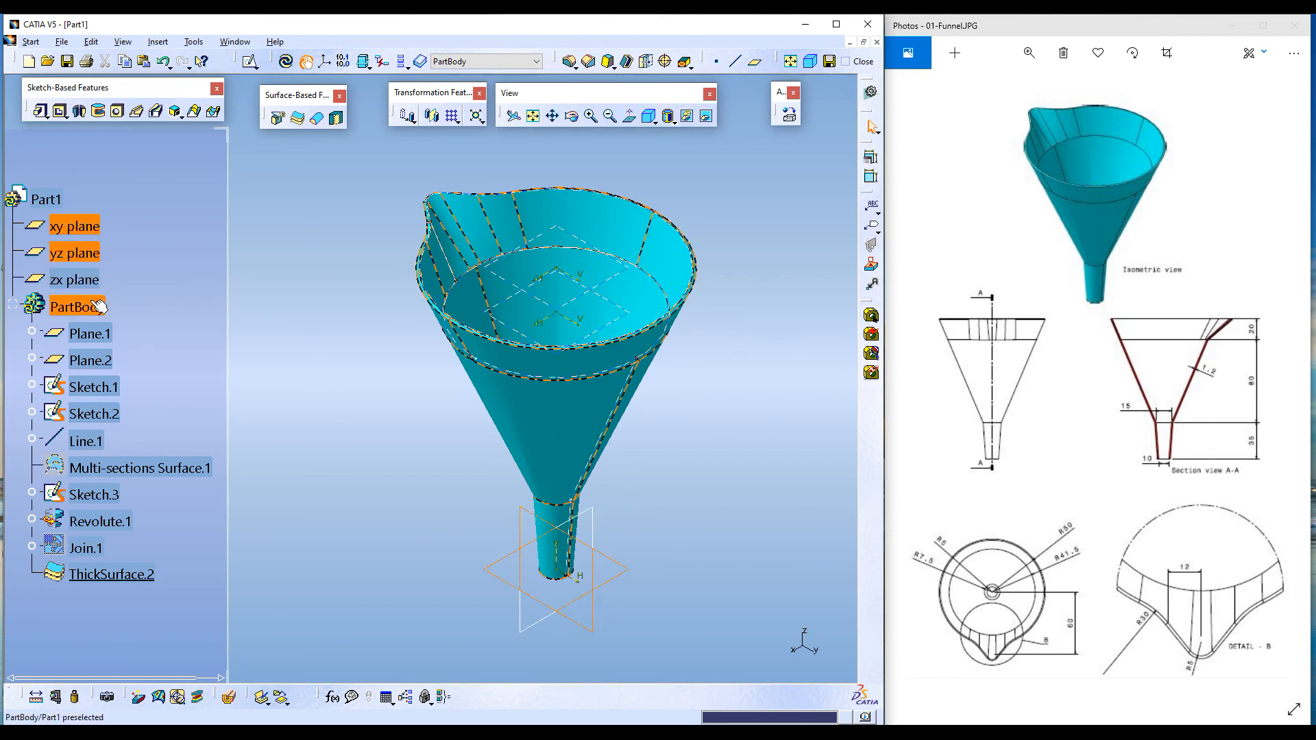
ctrl+click(81, 281)
ctrl+click(89, 334)
ctrl+click(94, 361)
ctrl+click(94, 387)
ctrl+click(96, 414)
ctrl+click(100, 495)
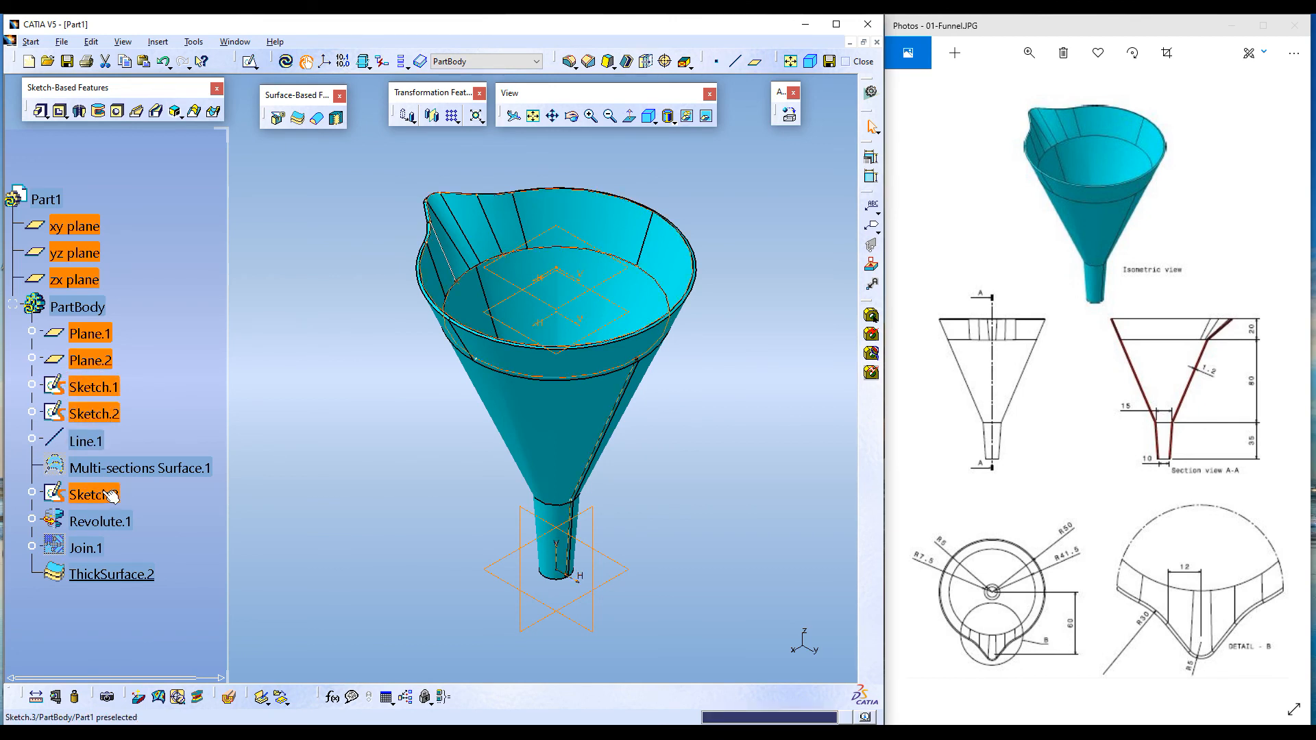
right_click(107, 495)
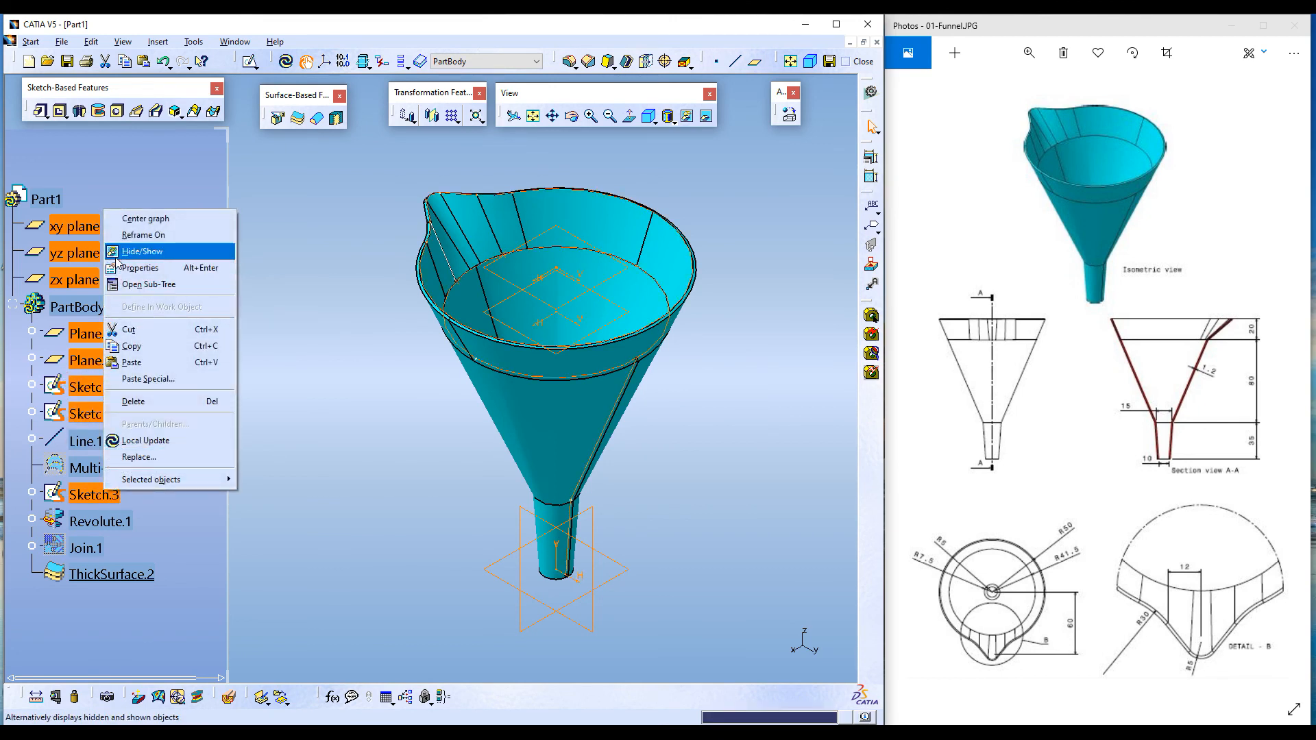
click(142, 251)
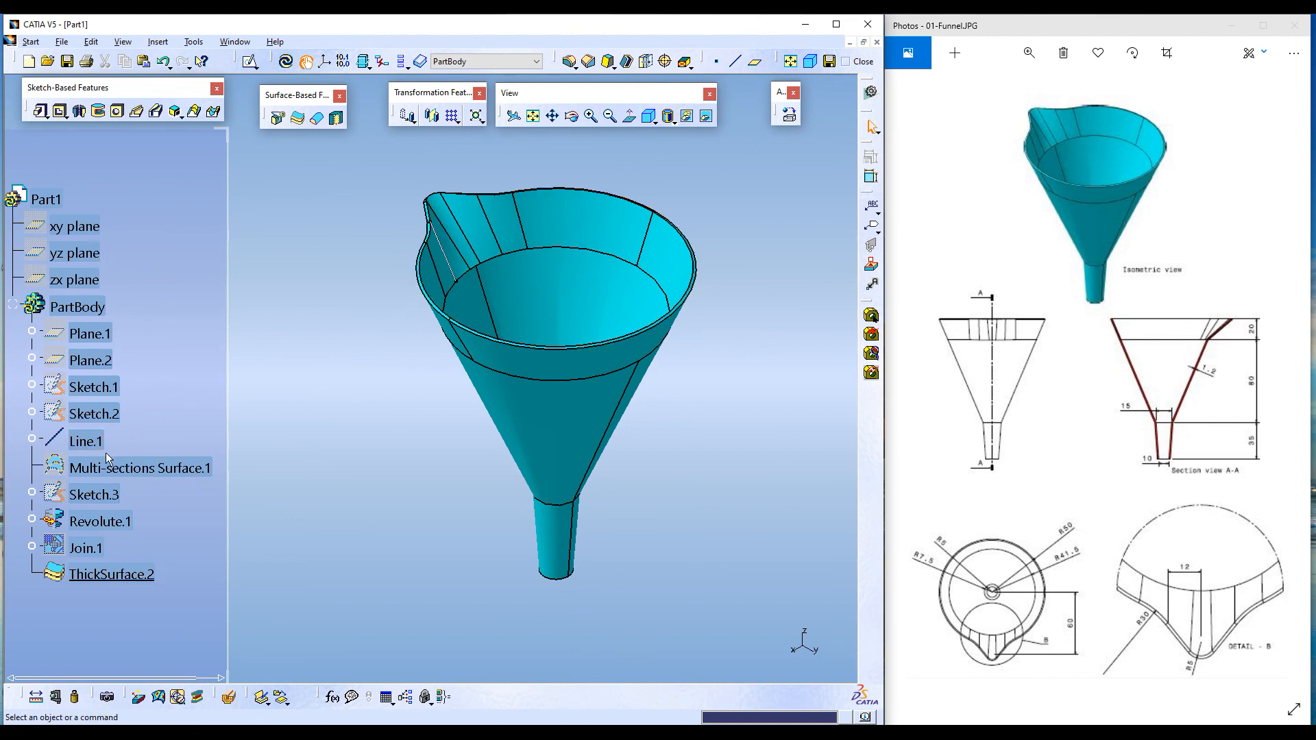
right_click(78, 444)
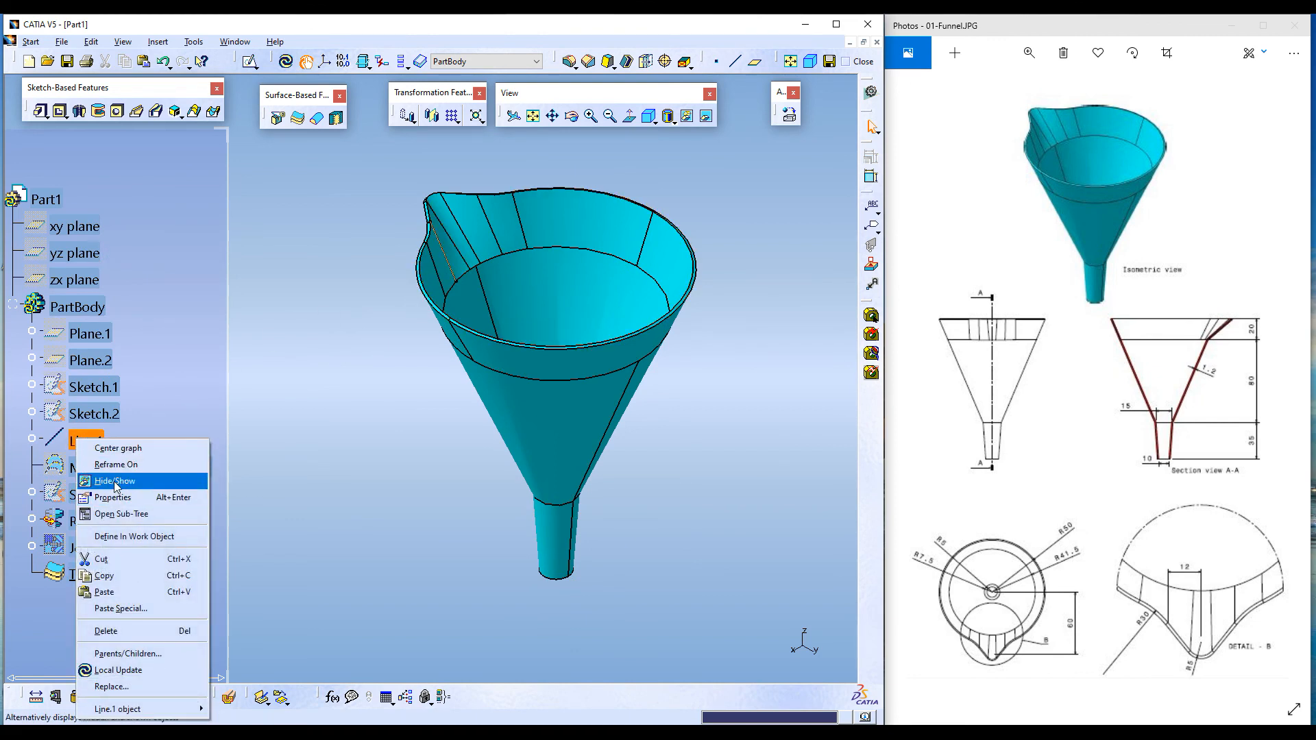
click(116, 480)
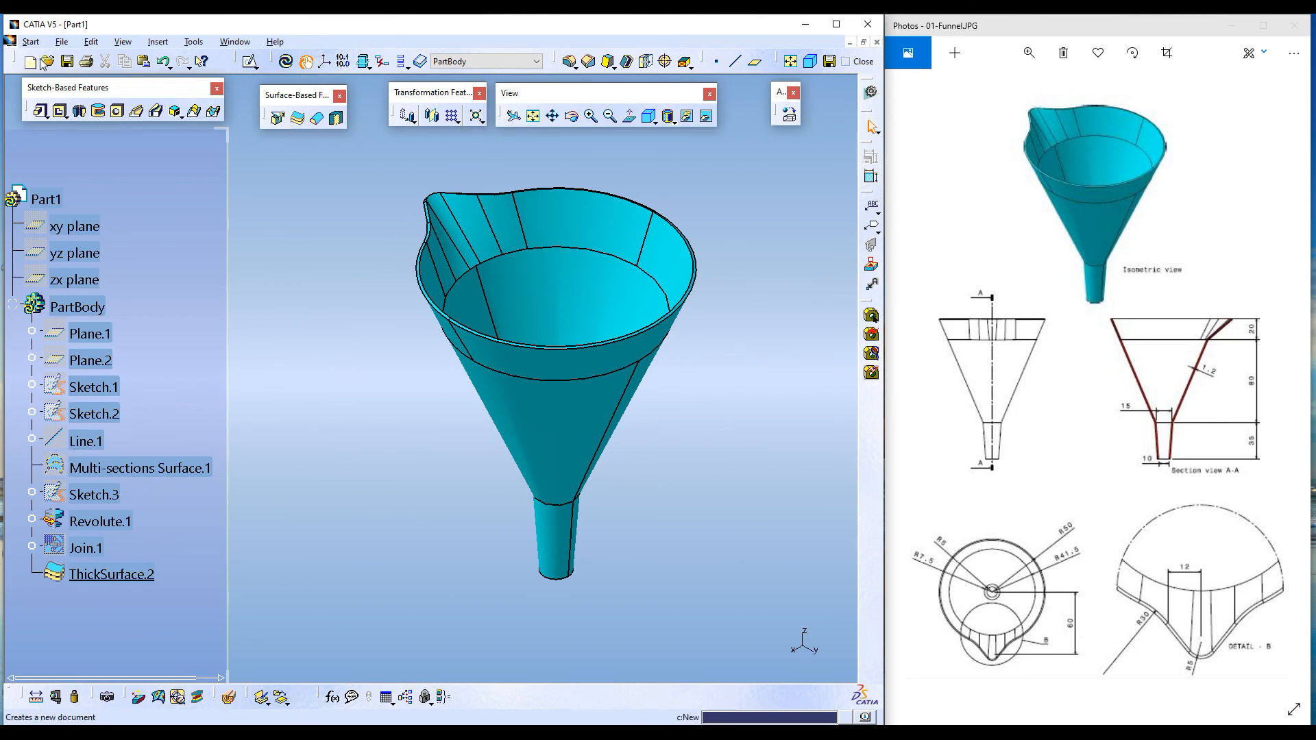
- Save the part to the Desktop as a CATPart file named CAT Funnel
click(66, 61)
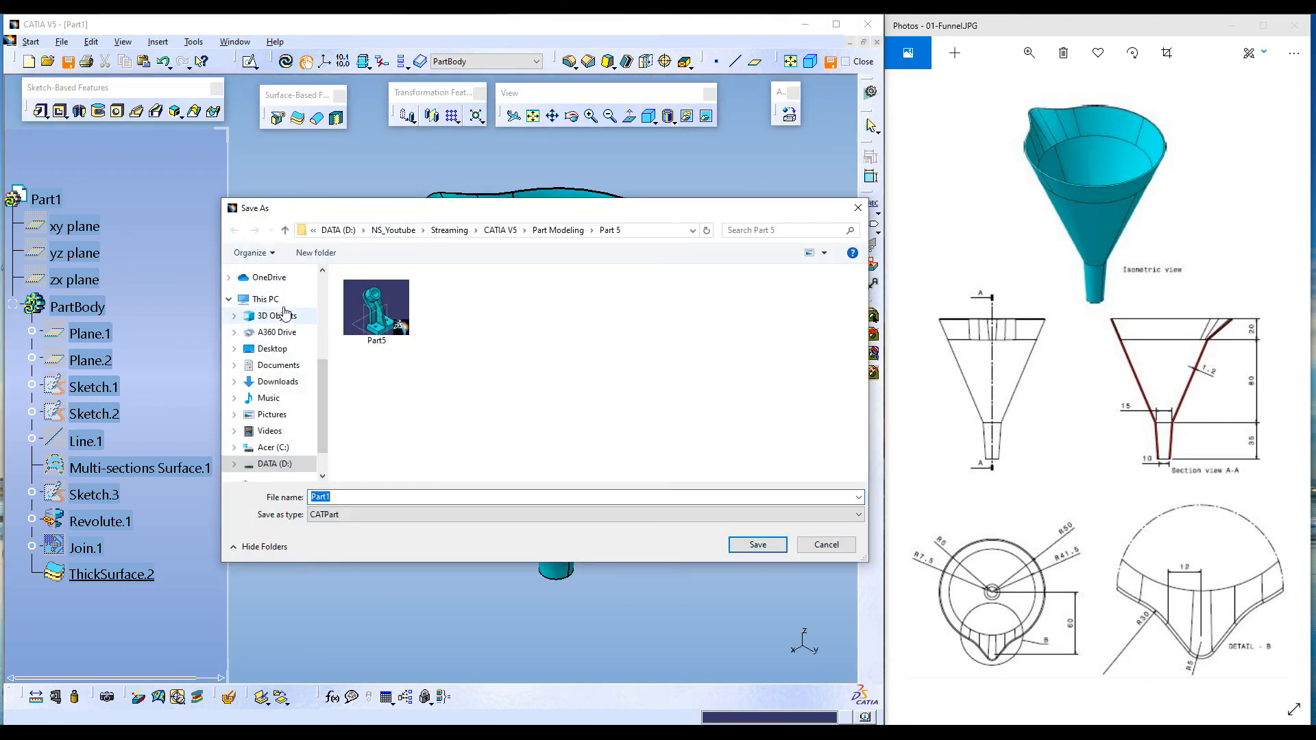
scroll(280, 307, up, 2)
scroll(281, 307, up, 2)
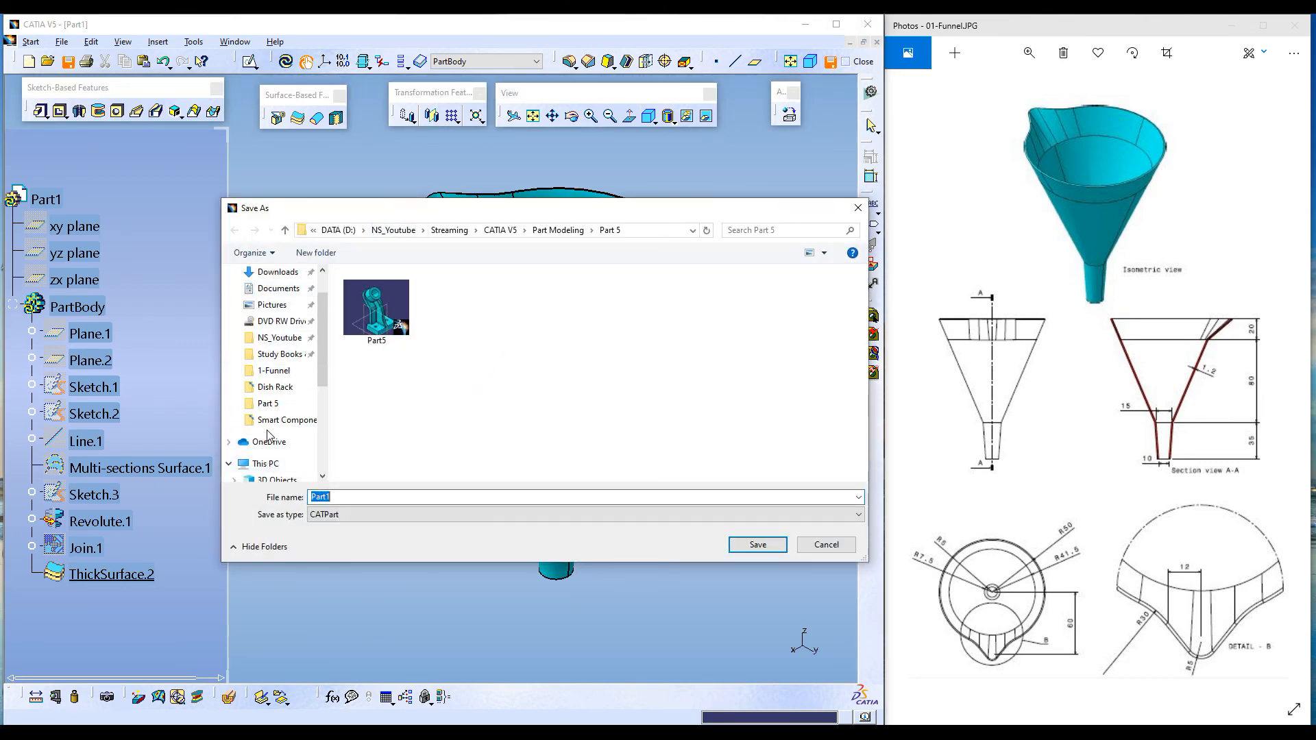
scroll(268, 435, up, 2)
click(273, 299)
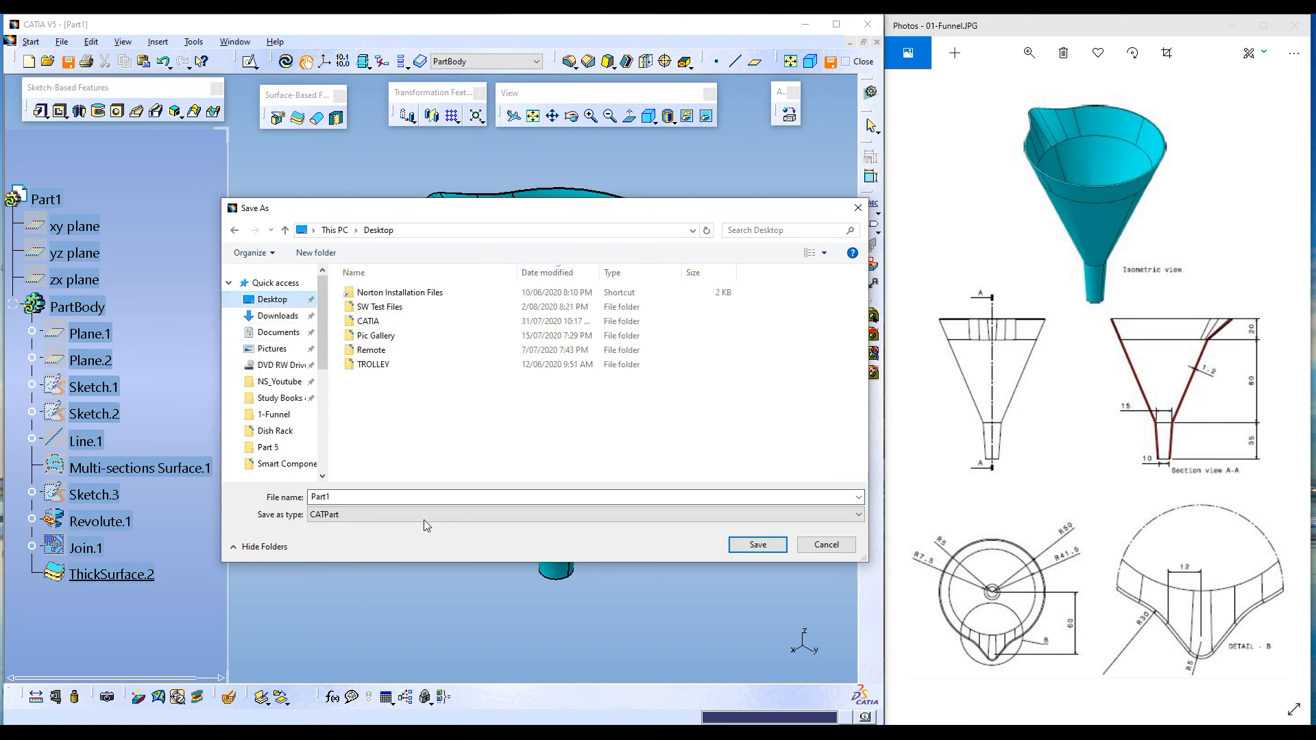
double_click(337, 495)
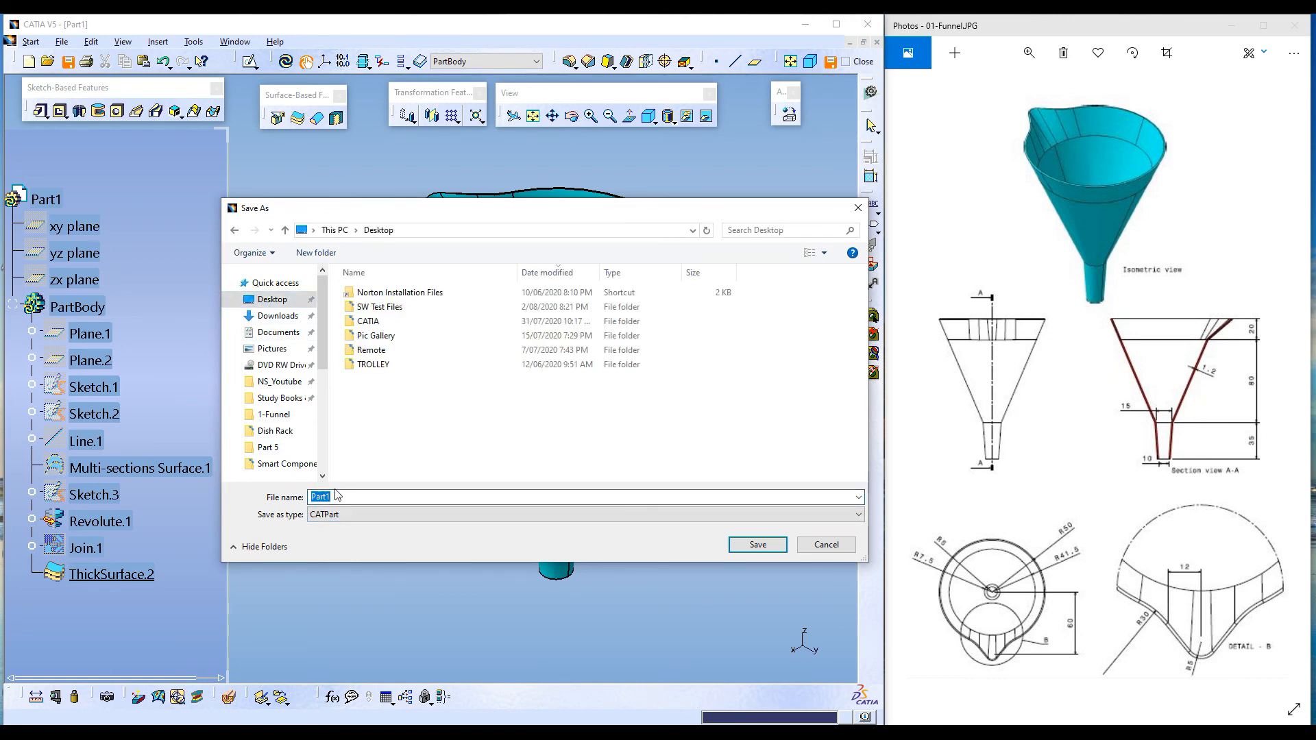
text(CAT Funnel)
key(Return)
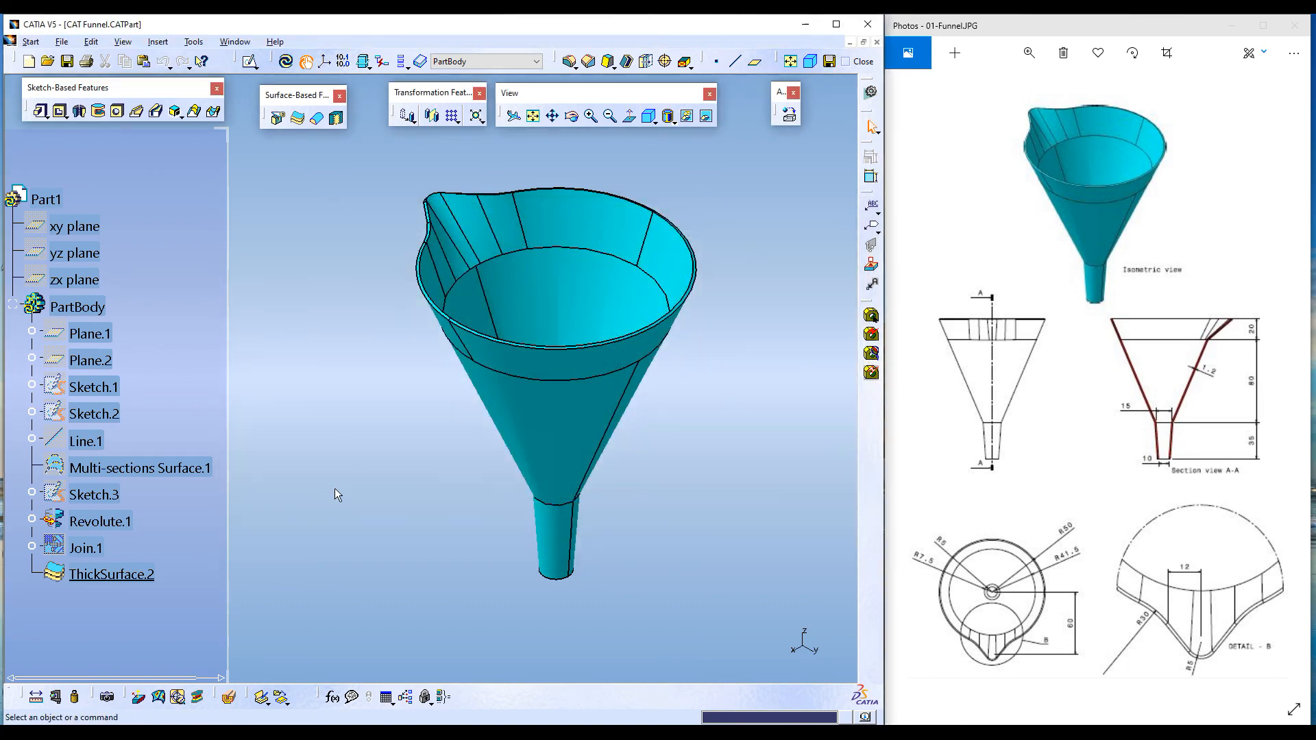